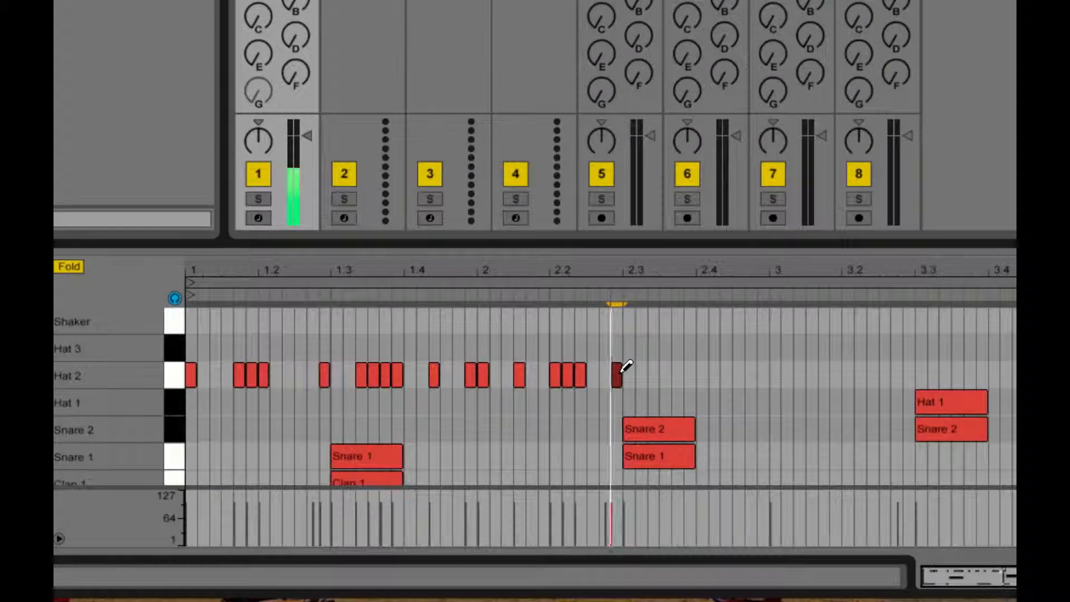
# - Replace the three Hat 2 notes between 1.4 and 2.2 nearest beat 2 with a single note on beat 2
pyautogui.click(521, 368)
pyautogui.moveTo(485, 376); pyautogui.dragTo(473, 380)
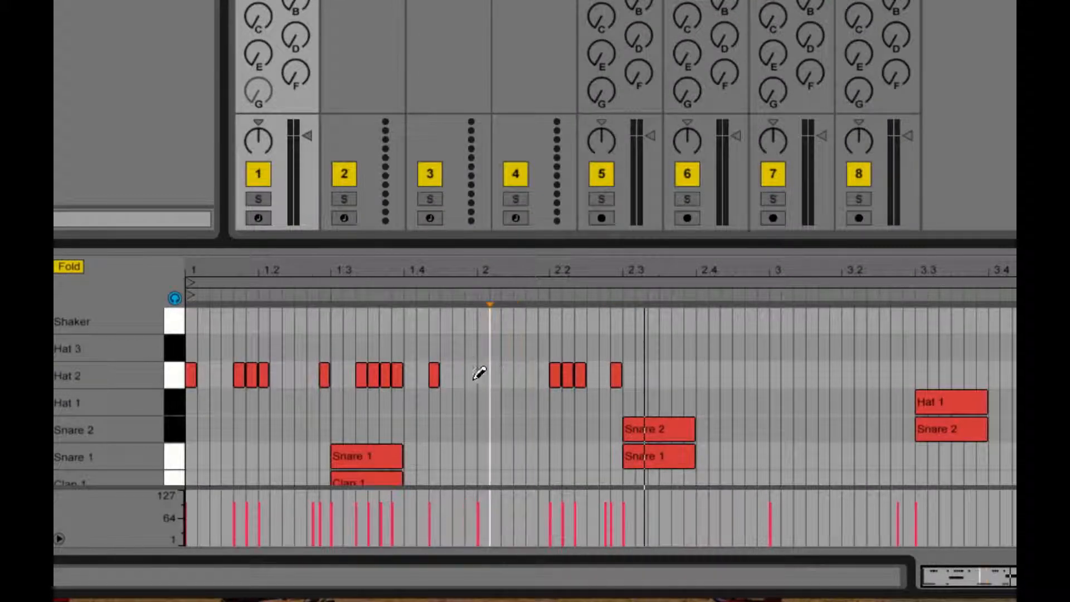
pyautogui.click(483, 380)
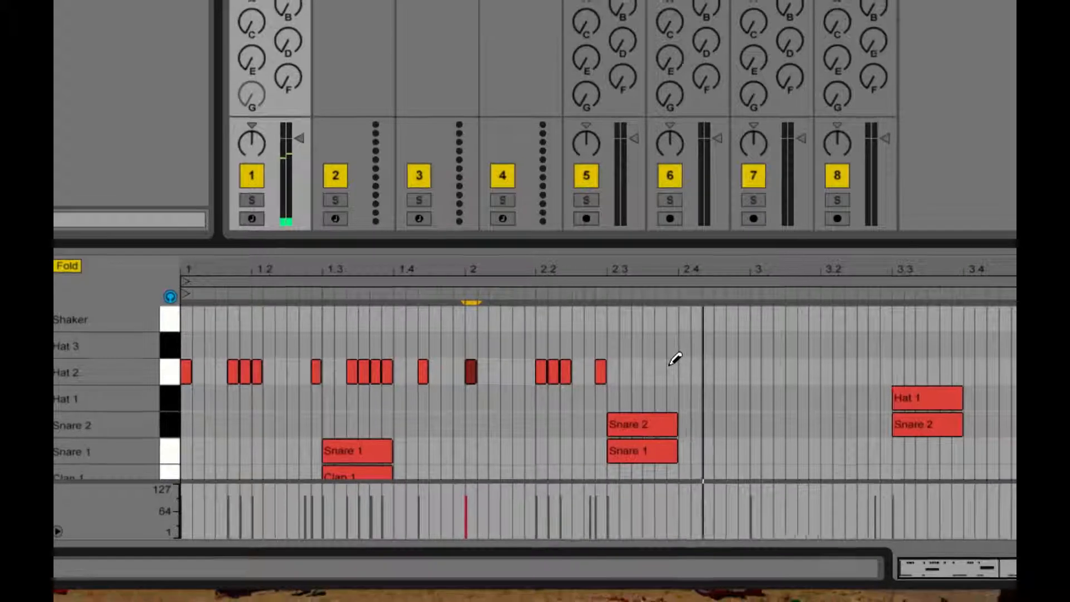
# - Set the grid to 1/32 triplets and draw three consecutive Hat 2 notes ending right at 2.4
pyautogui.rightClick(674, 369)
pyautogui.click(803, 267)
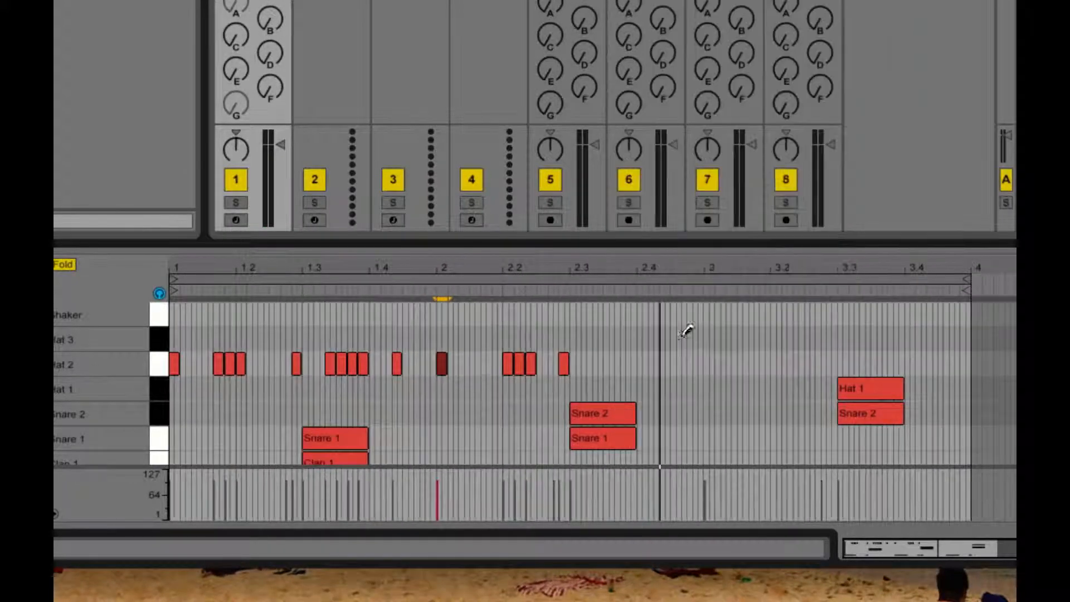
pyautogui.moveTo(632, 357); pyautogui.dragTo(644, 354)
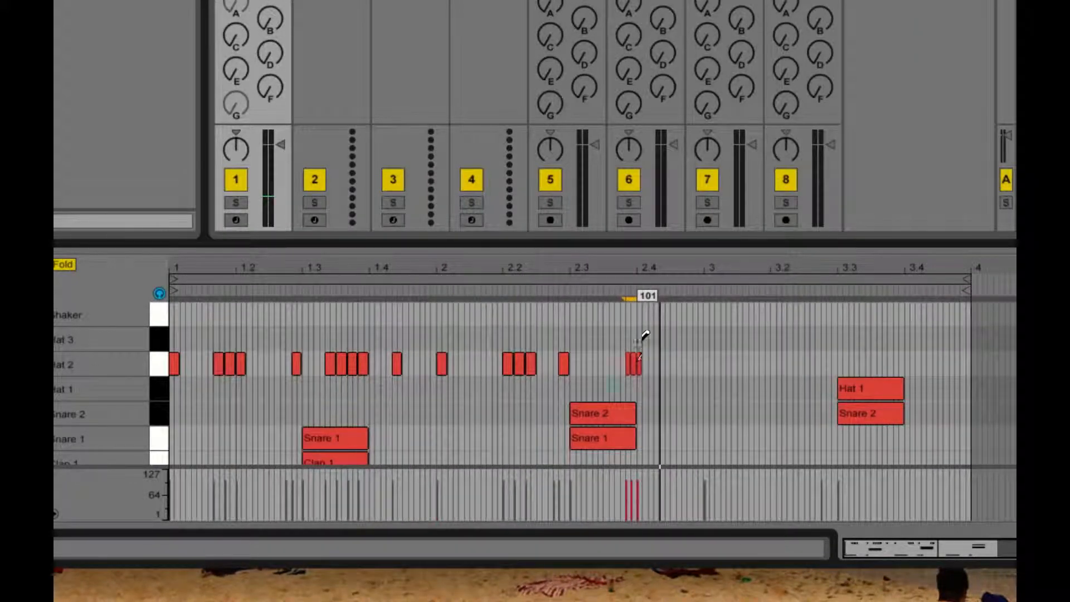
pyautogui.moveTo(655, 270); pyautogui.dragTo(650, 296)
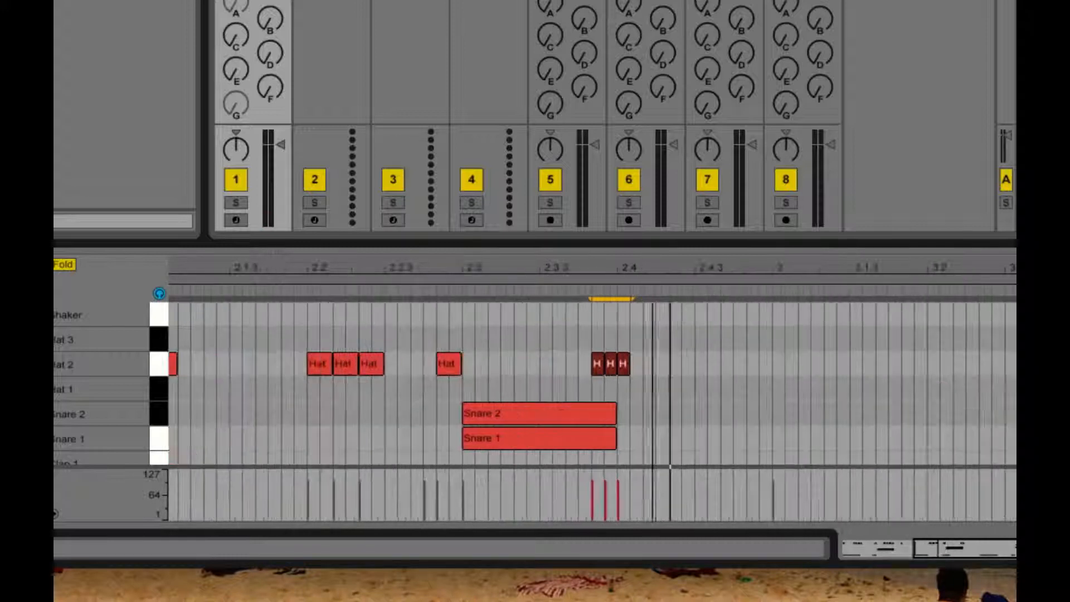
pyautogui.click(622, 359)
pyautogui.click(585, 364)
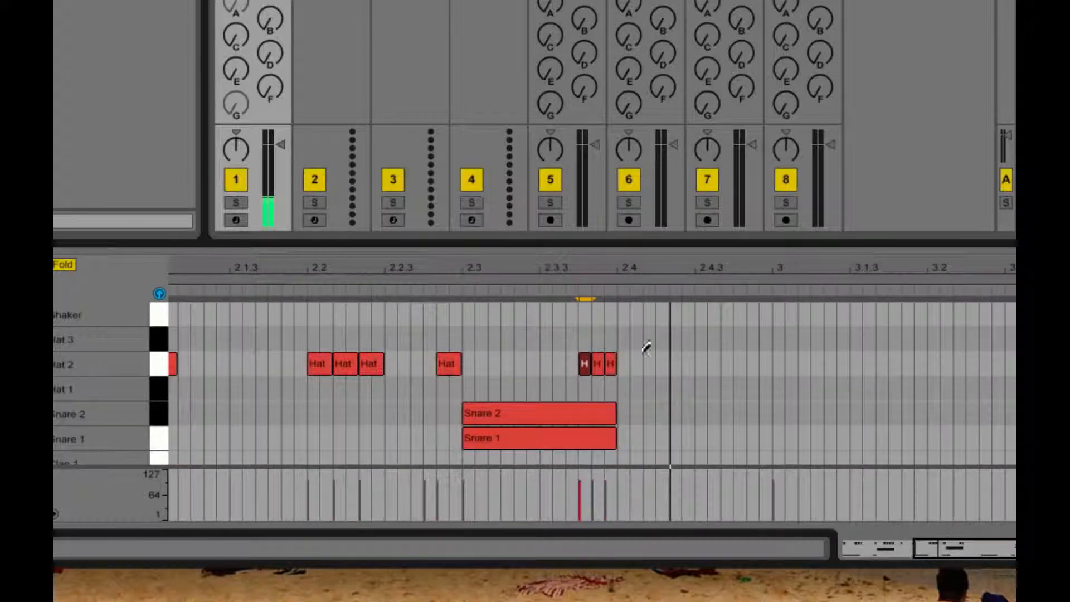
pyautogui.press('space')
# - Set the grid to 1/16 triplets and draw Hat 2 notes on every other division from just after 2.4 to past beat 3
pyautogui.moveTo(632, 267); pyautogui.dragTo(803, 267)
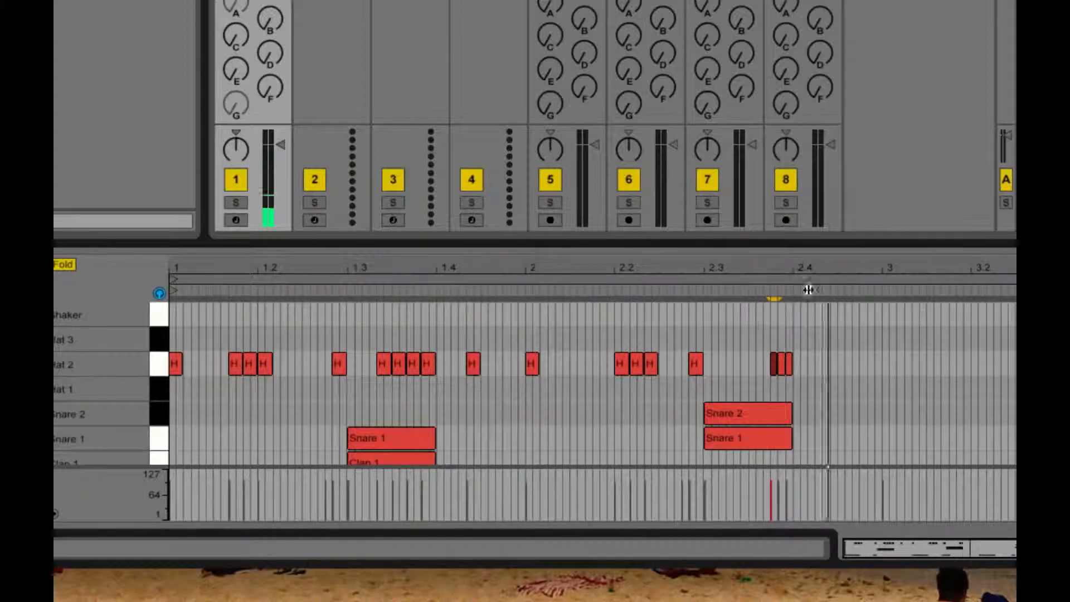
pyautogui.rightClick(881, 368)
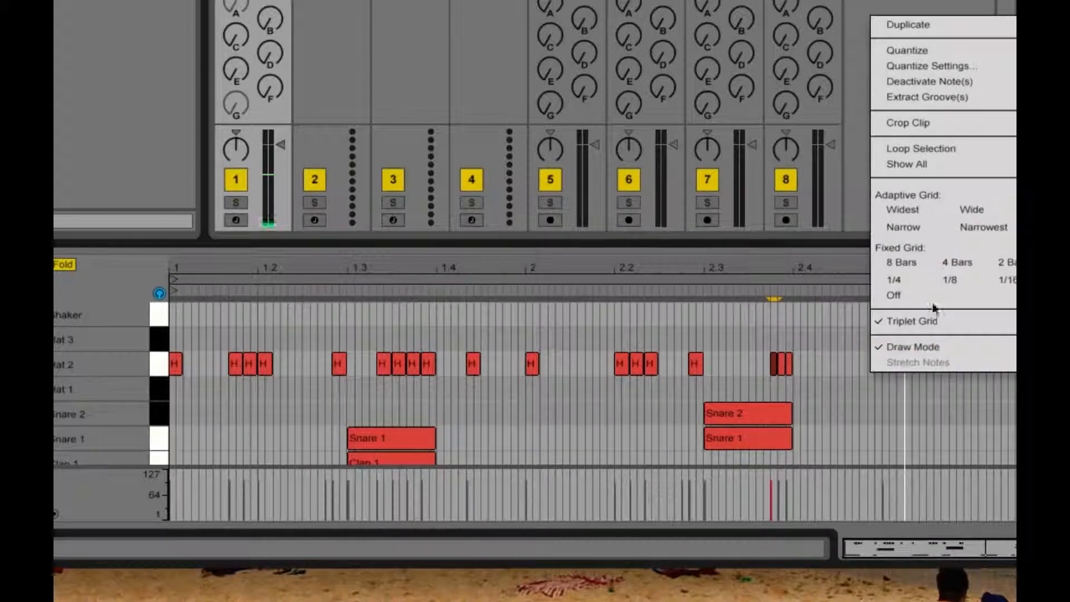
pyautogui.click(997, 278)
pyautogui.click(815, 363)
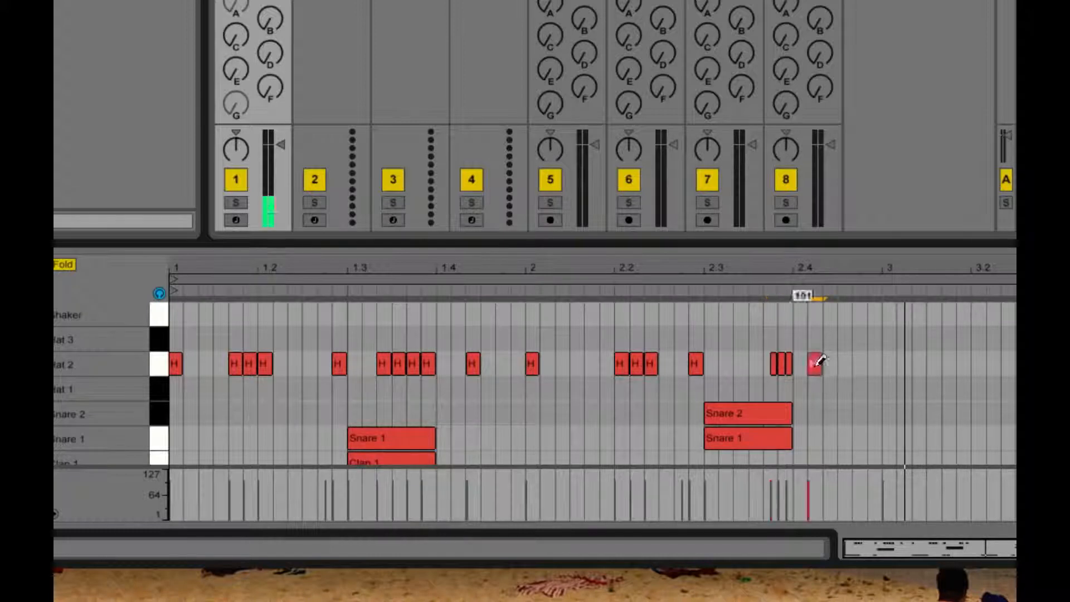
pyautogui.click(844, 363)
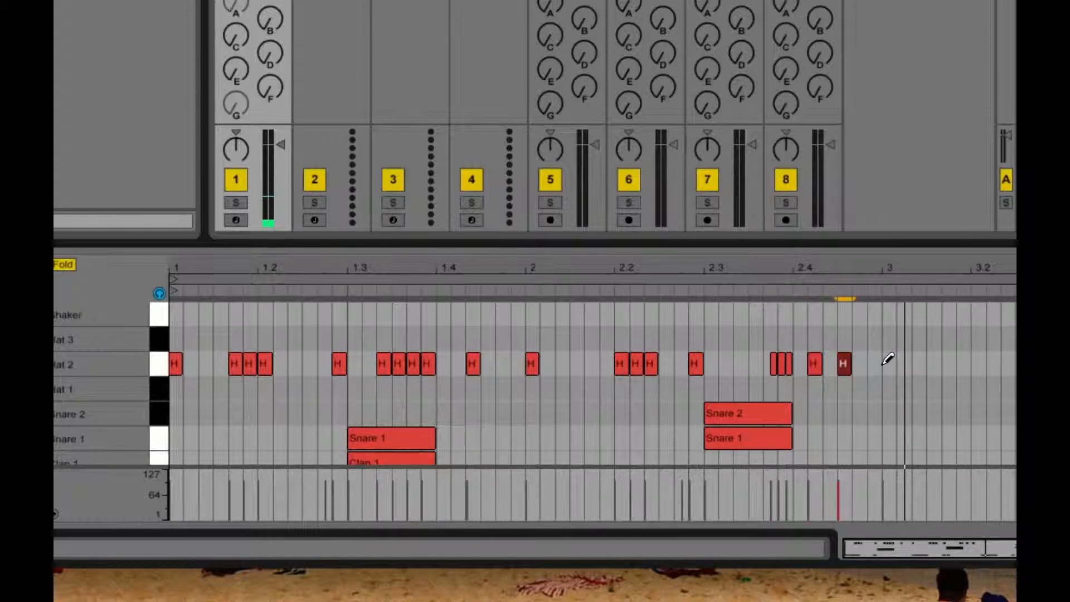
pyautogui.click(874, 363)
pyautogui.click(904, 363)
pyautogui.click(934, 364)
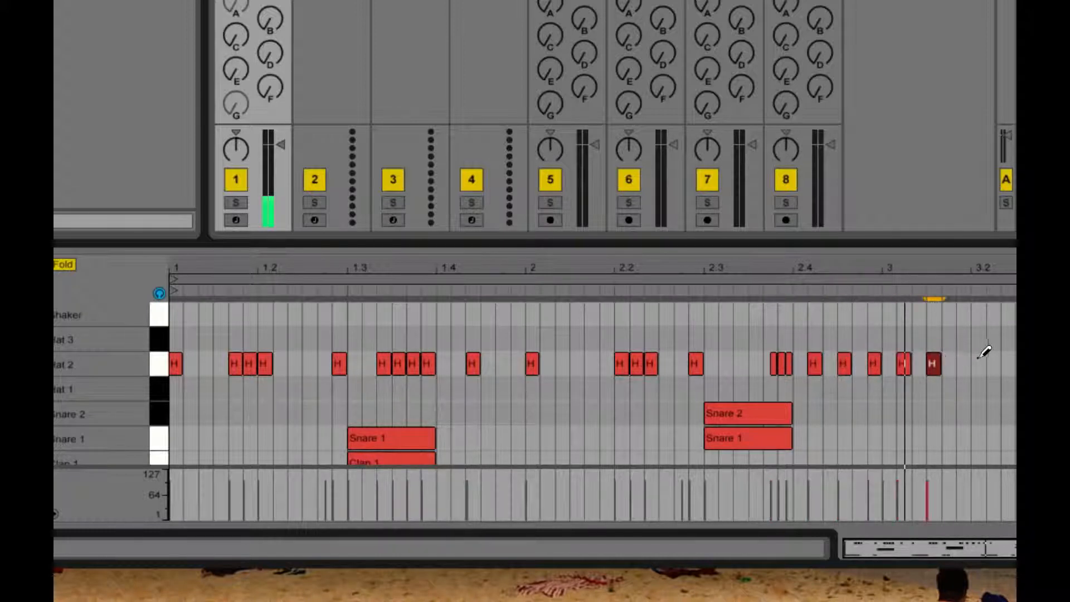
# - Continue the alternating 1/16 triplet Hat 2 notes from just before 3.2 to the end of the clip
pyautogui.click(963, 364)
pyautogui.click(993, 364)
pyautogui.click(1020, 363)
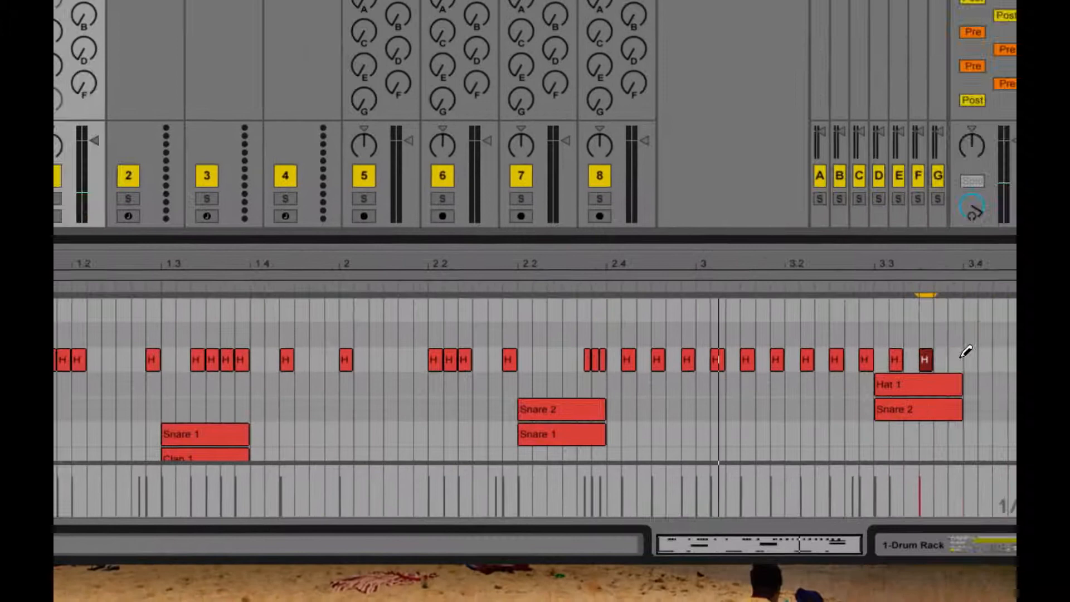
pyautogui.click(902, 358)
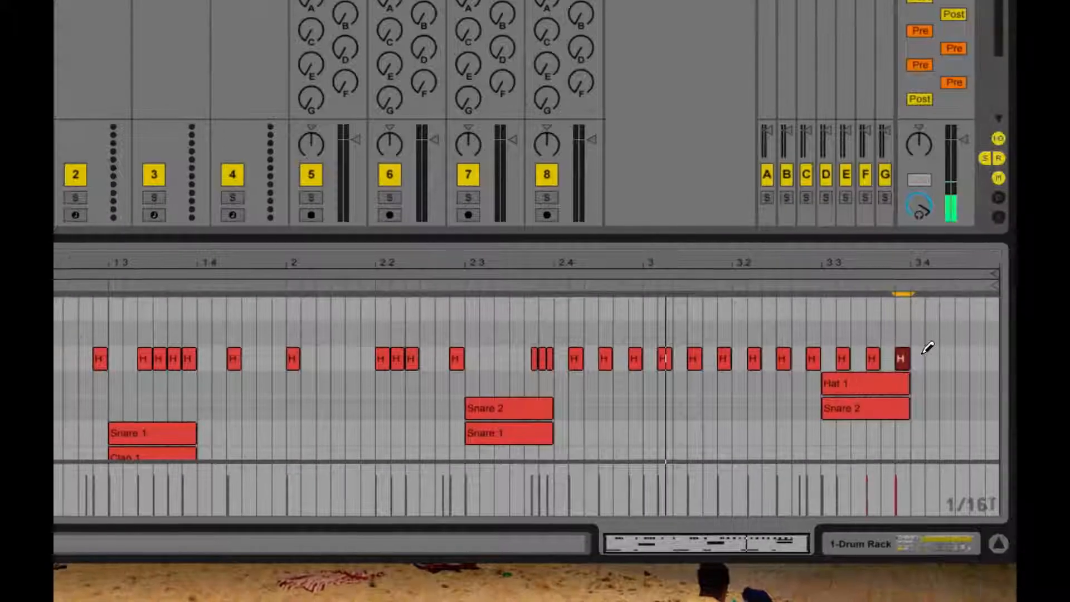
pyautogui.click(932, 358)
pyautogui.click(961, 358)
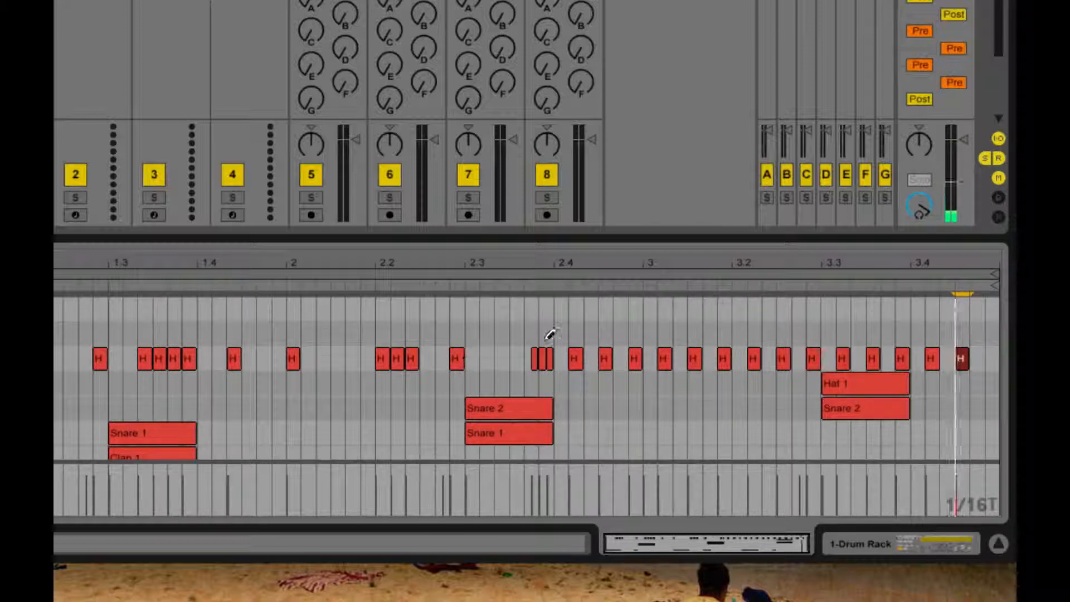
# - With a 1/32 triplet grid, fill the last Hat 2 gap after 3.4 with two notes and split the hat before 3.3 into two
pyautogui.rightClick(828, 328)
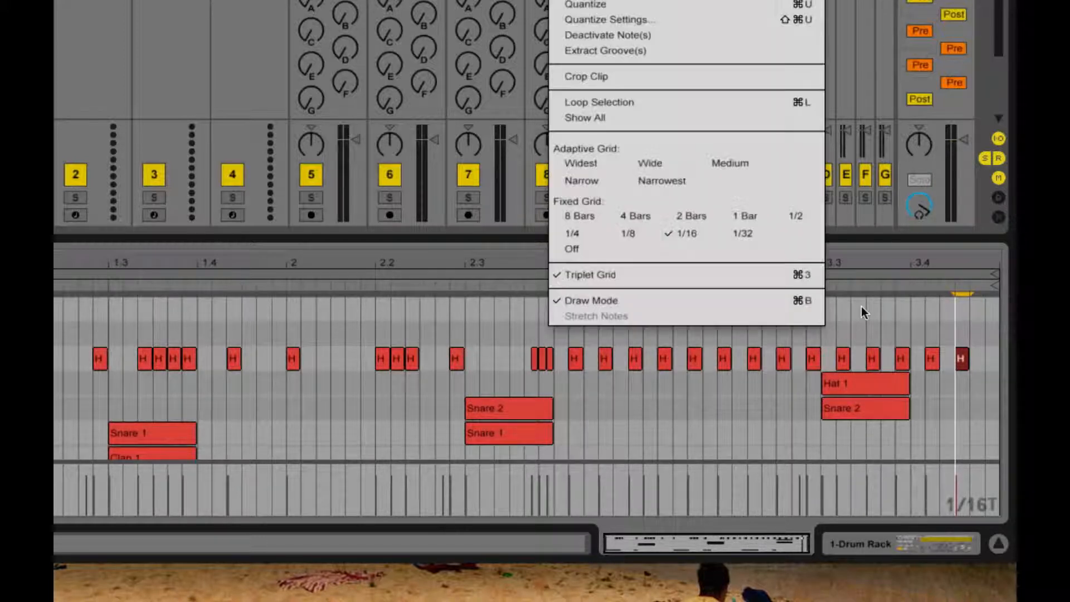
pyautogui.click(750, 236)
pyautogui.moveTo(951, 362); pyautogui.dragTo(944, 363)
pyautogui.click(814, 355)
pyautogui.click(814, 355)
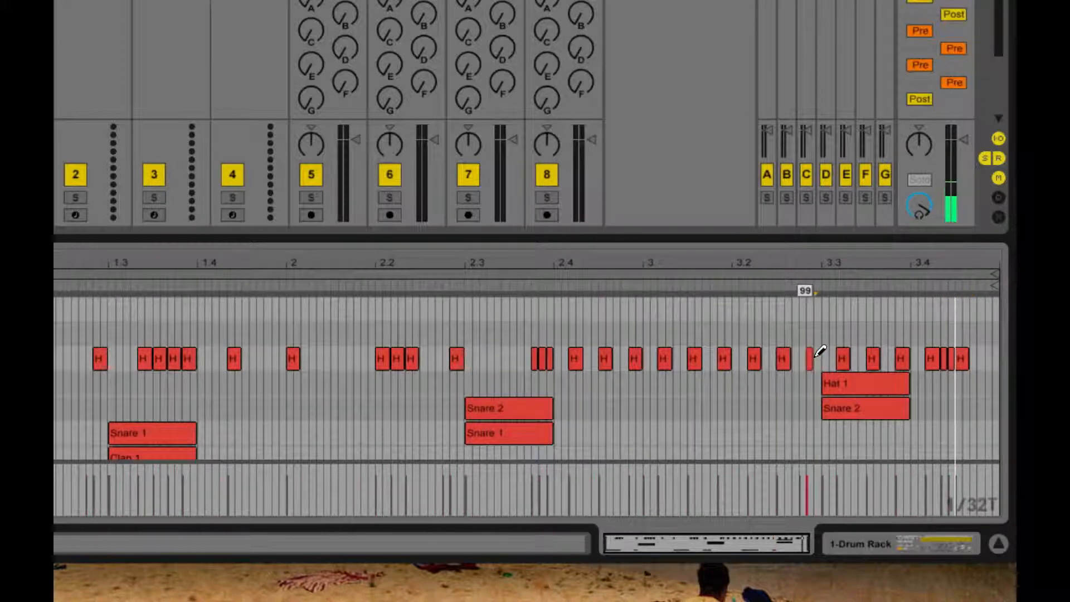
pyautogui.click(815, 355)
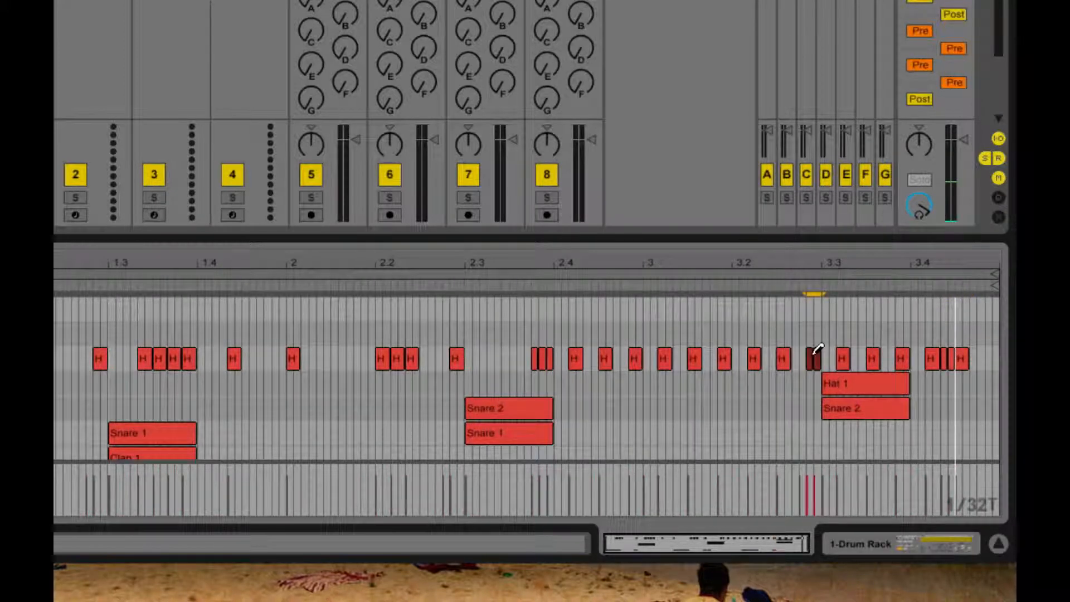
# - Split the Hat 2 notes just before 3.2, just after 3, midway between 2.4 and 3, and midway between 3.3 and 3.4 into 1/32 triplet pairs
pyautogui.click(732, 355)
pyautogui.click(732, 356)
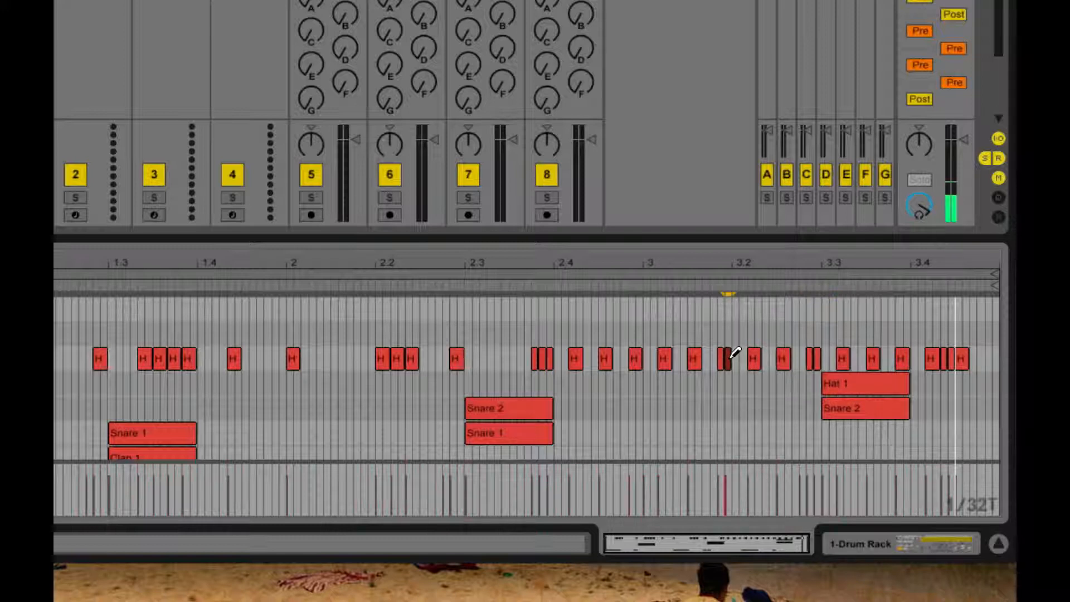
pyautogui.click(671, 356)
pyautogui.click(611, 357)
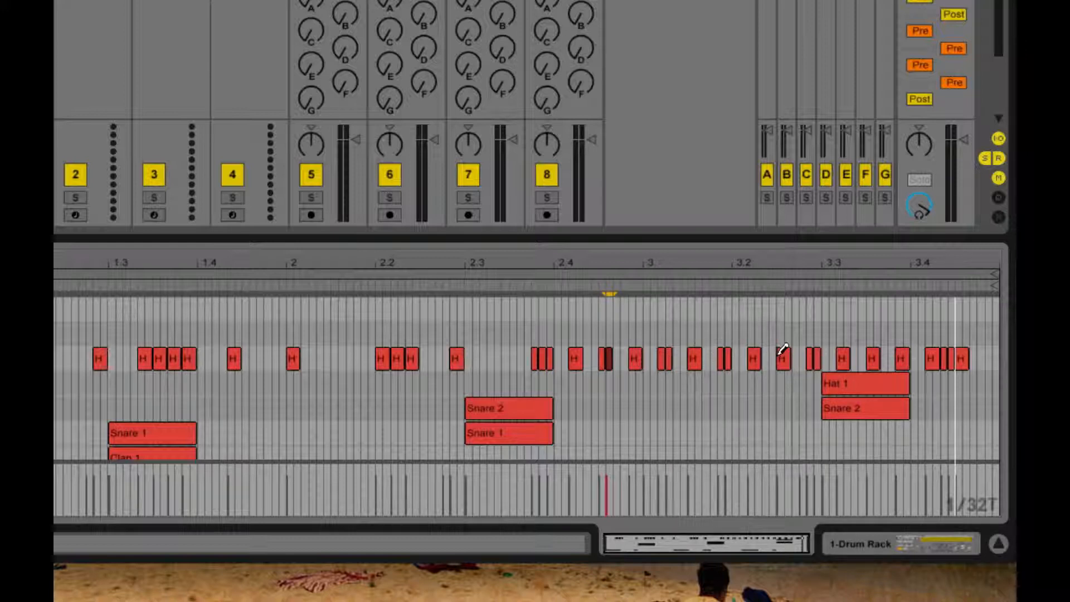
pyautogui.click(880, 354)
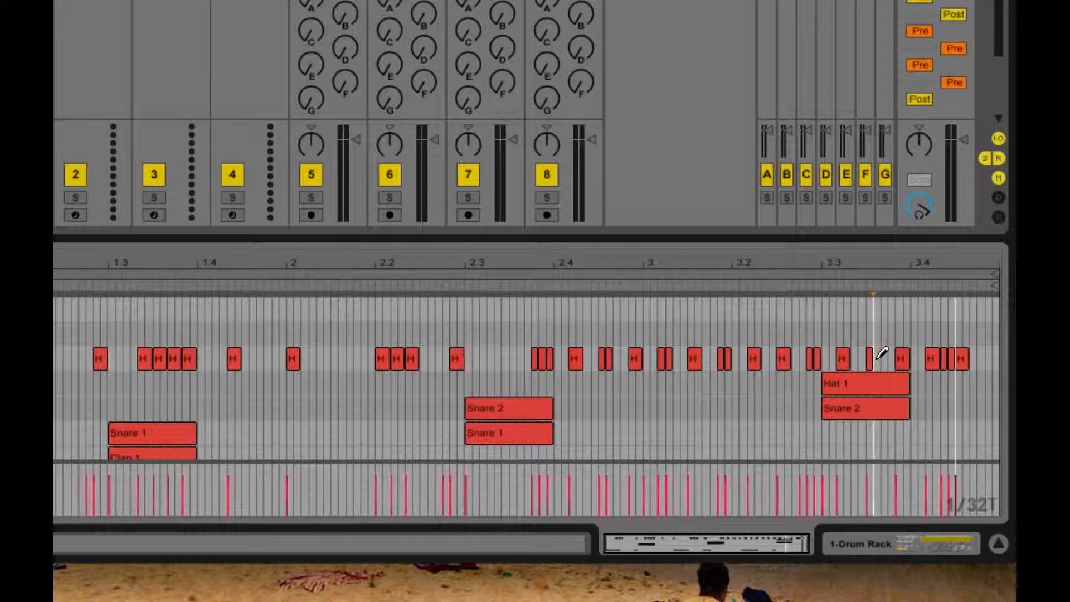
pyautogui.click(879, 354)
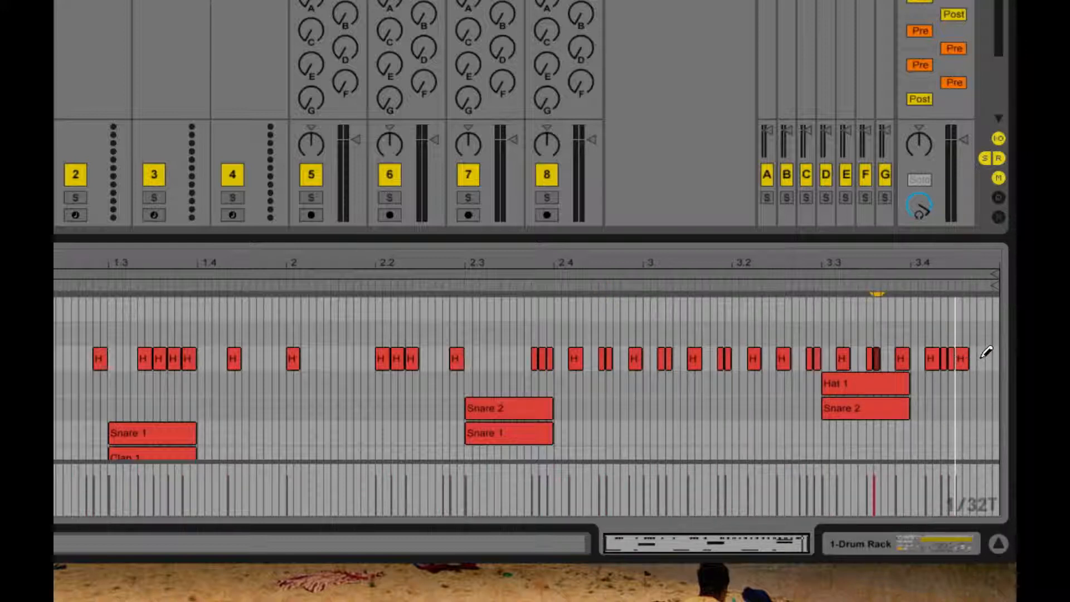
pyautogui.click(986, 356)
pyautogui.click(986, 355)
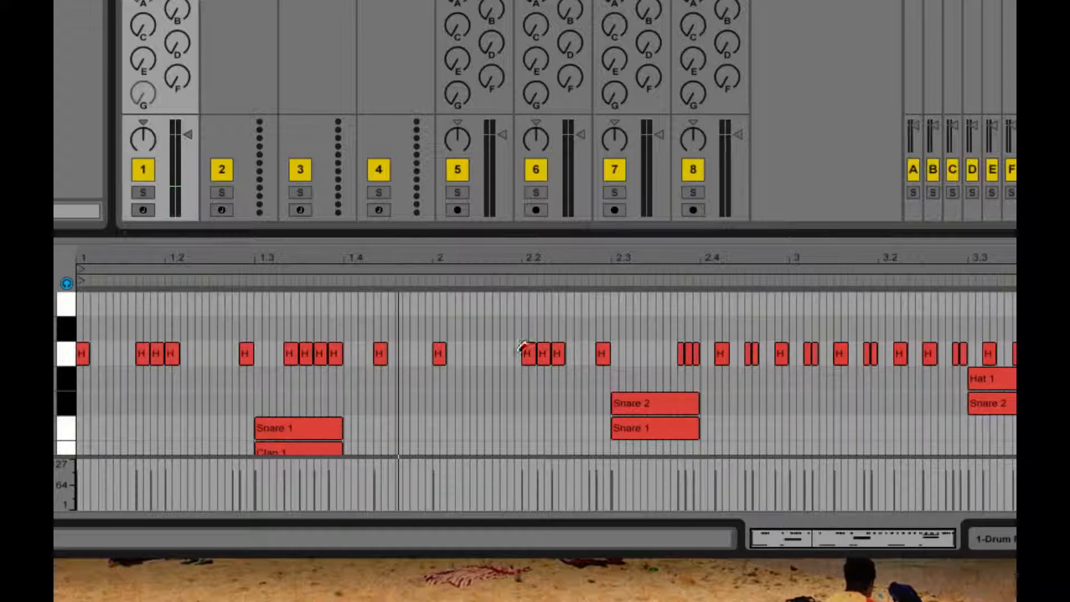
# - Replace the Hat 2 notes from the clip start to the fast hats before 2.4 with 1/16 triplet notes on every other division
pyautogui.click(674, 353)
pyautogui.moveTo(675, 354); pyautogui.dragTo(81, 354)
pyautogui.rightClick(191, 352)
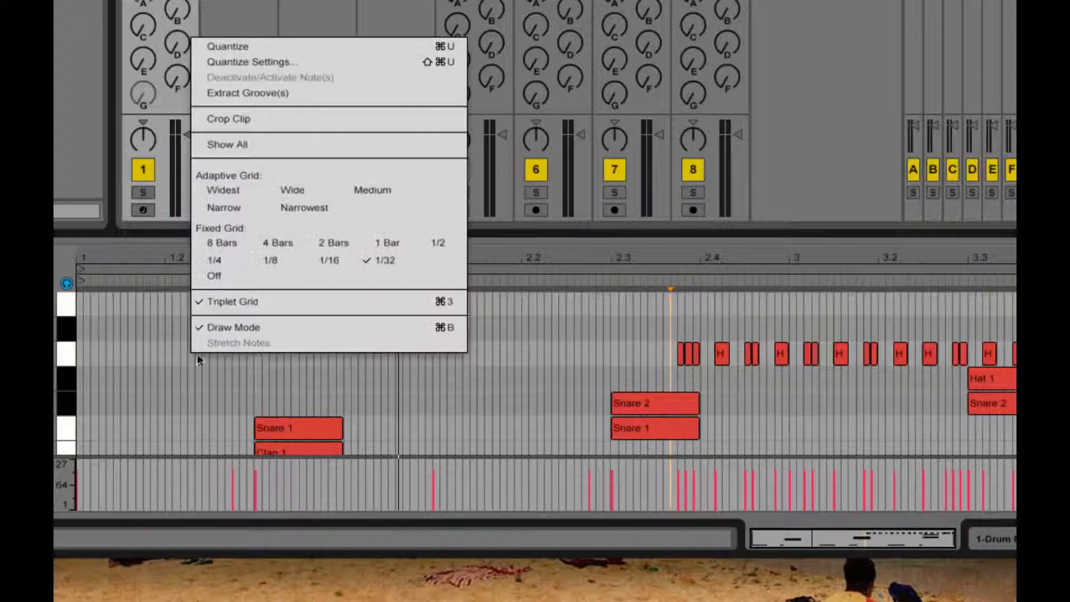
pyautogui.click(329, 261)
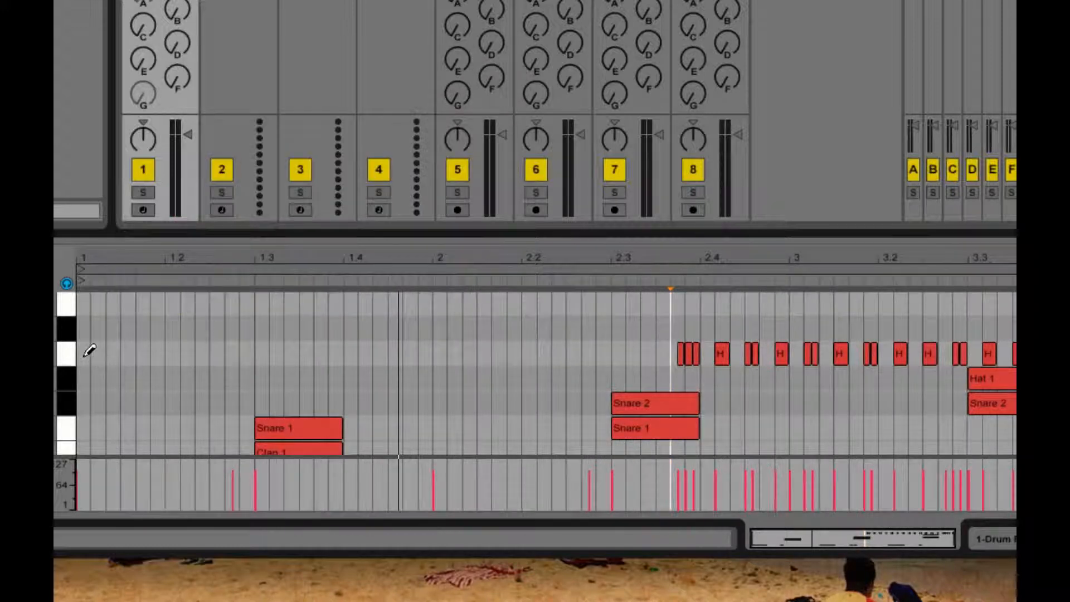
pyautogui.click(82, 353)
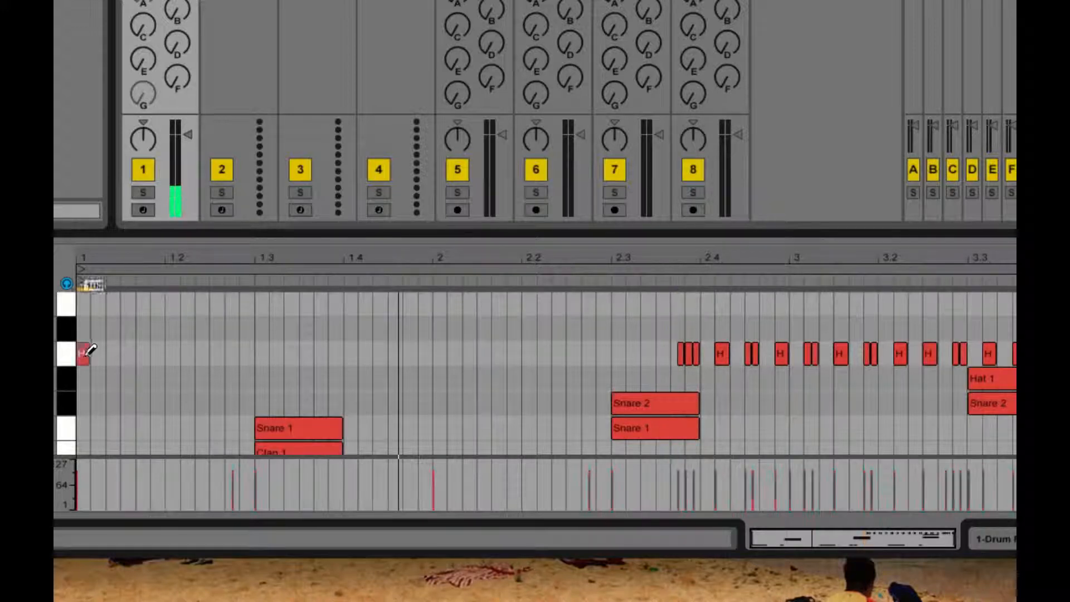
pyautogui.click(112, 353)
pyautogui.click(142, 354)
pyautogui.click(173, 353)
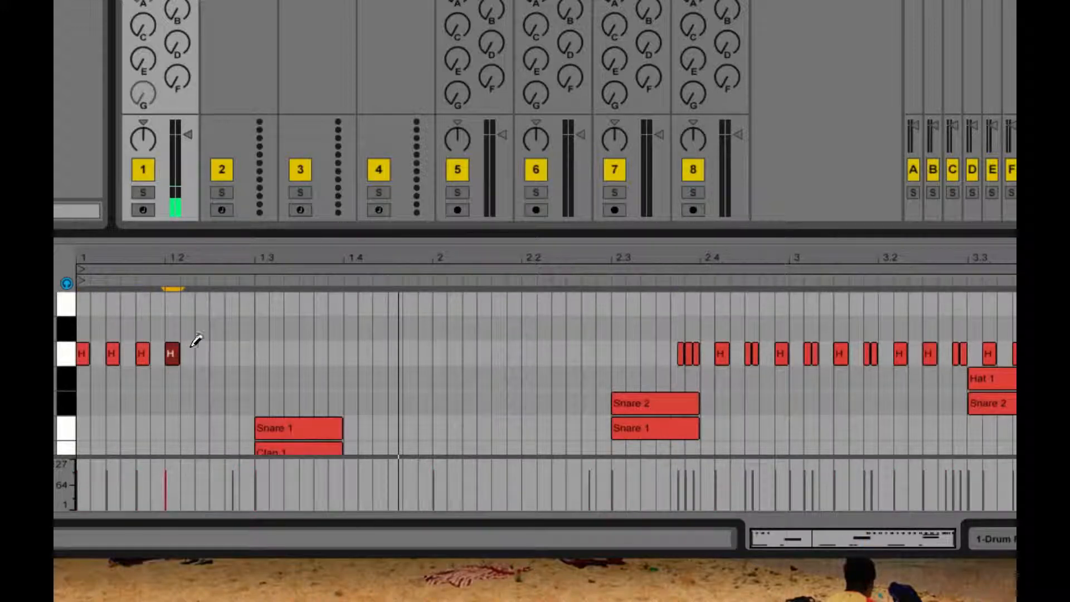
pyautogui.click(201, 353)
pyautogui.click(231, 354)
pyautogui.click(260, 353)
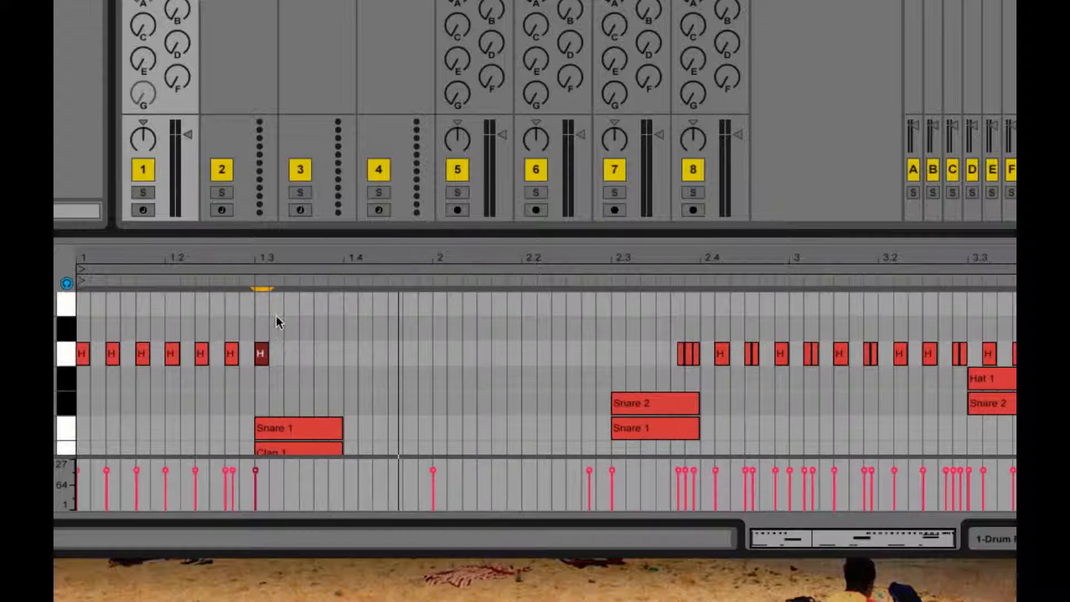
pyautogui.moveTo(287, 313); pyautogui.dragTo(507, 348)
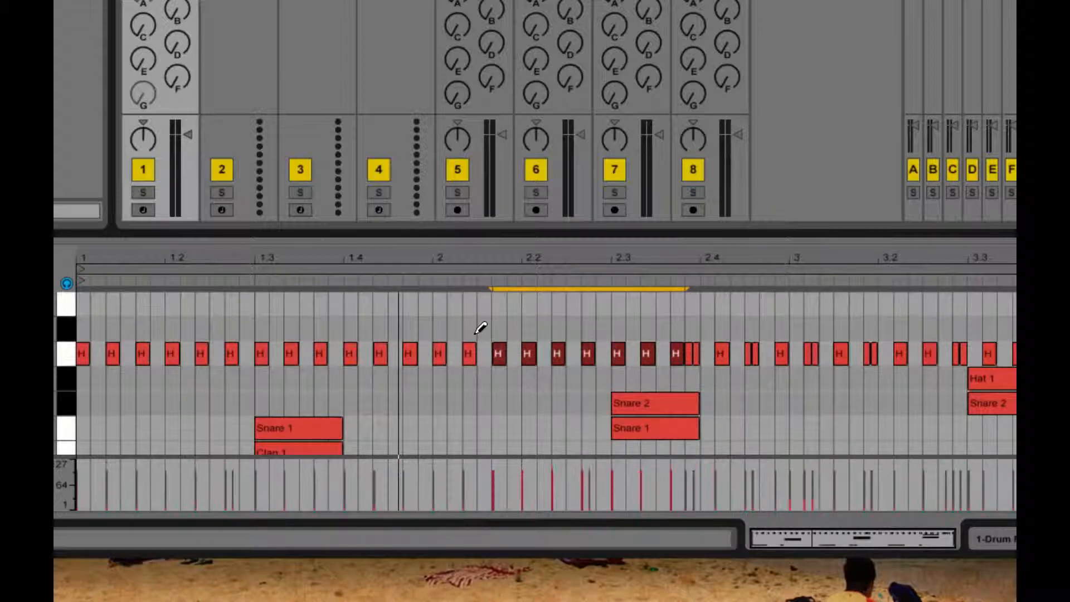
# - Set the grid to 1/32 triplets and split the Hat 2 notes just after 1, at 1.2 and just before 1.3 into pairs
pyautogui.rightClick(273, 312)
pyautogui.click(456, 226)
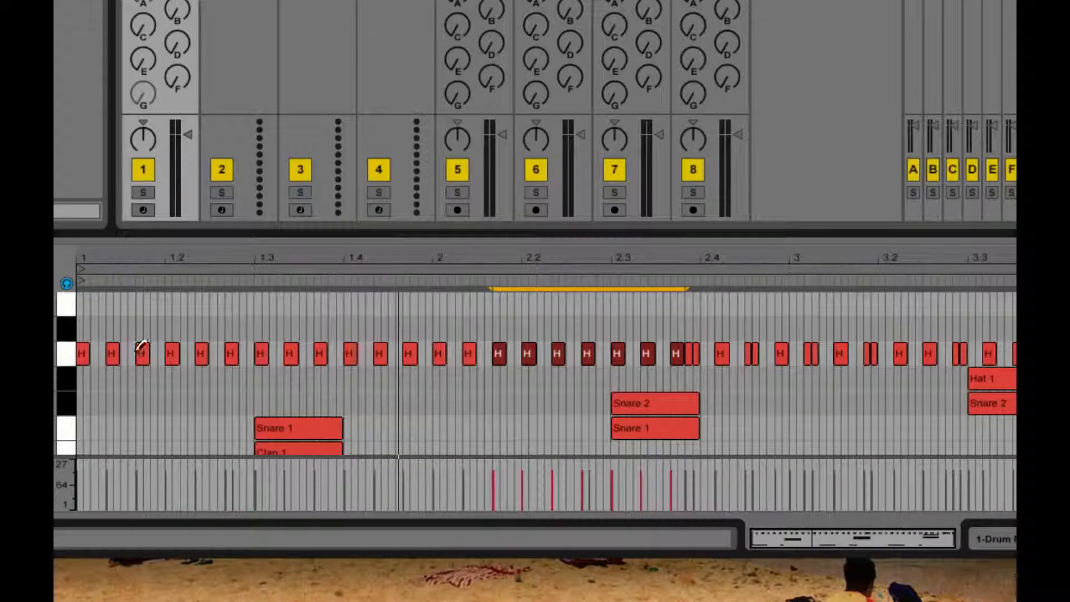
pyautogui.doubleClick(116, 351)
pyautogui.doubleClick(176, 352)
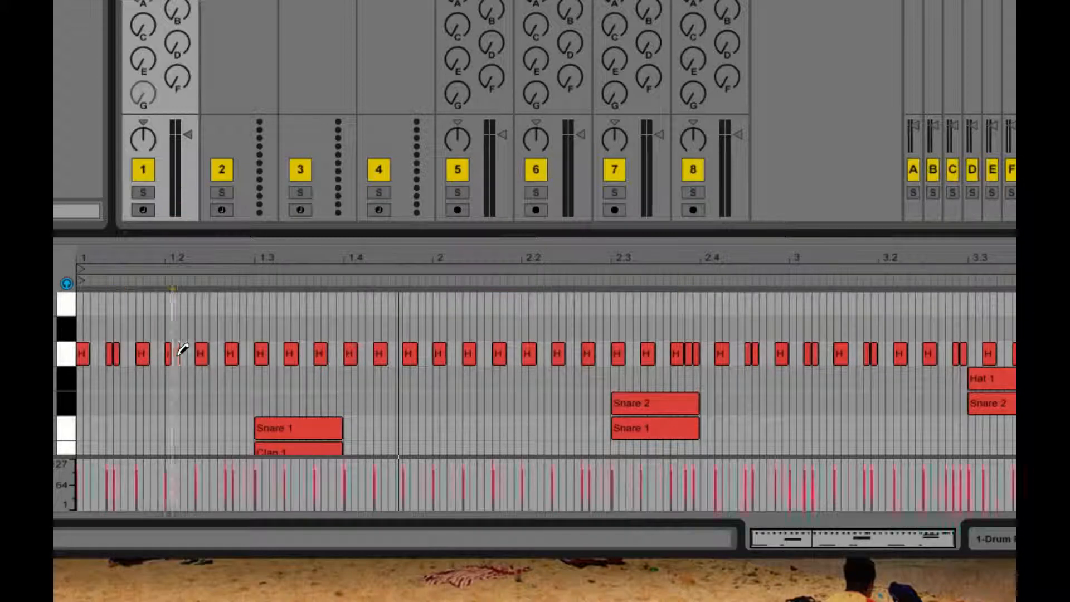
pyautogui.doubleClick(231, 350)
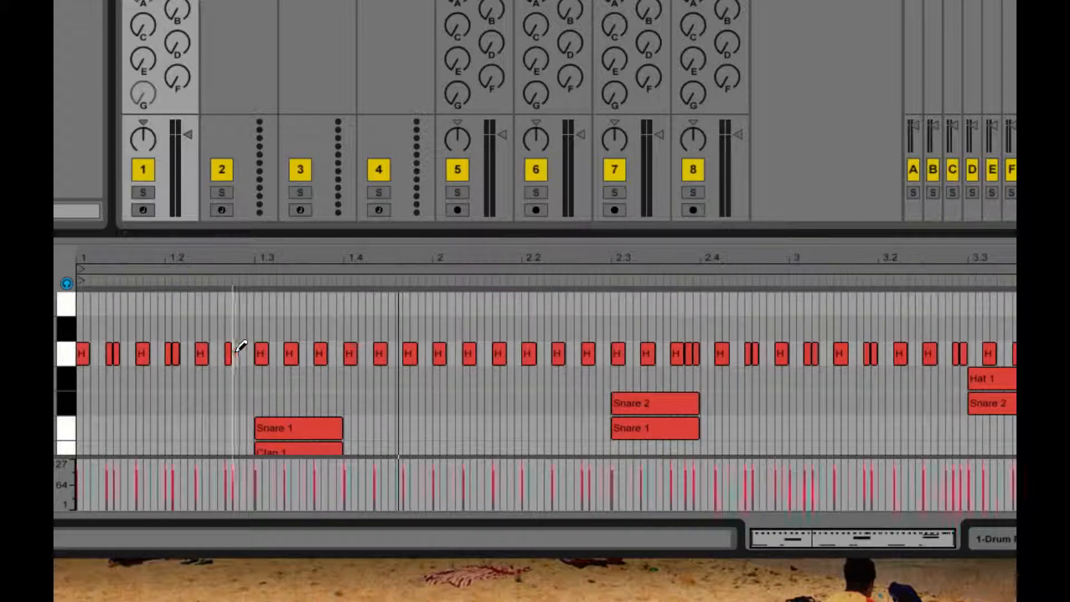
# - Draw three 1/32 triplet hats after 1.3, shorten the following hat to 1/32, and split the hats at 1.4 and before 2 into pairs
pyautogui.doubleClick(290, 350)
pyautogui.click(308, 351)
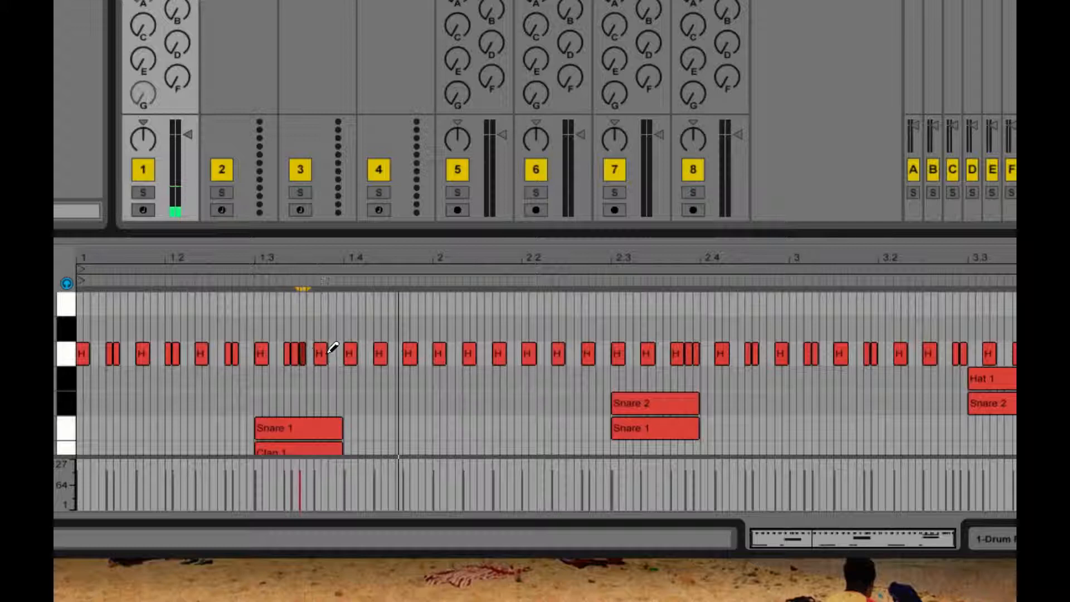
pyautogui.doubleClick(325, 353)
pyautogui.click(326, 354)
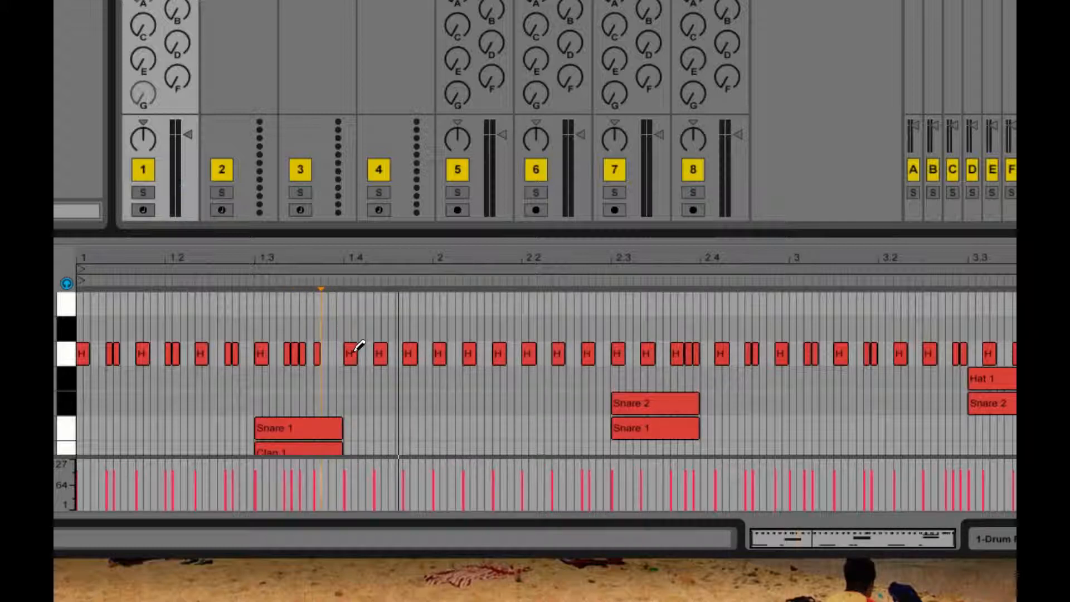
pyautogui.doubleClick(351, 353)
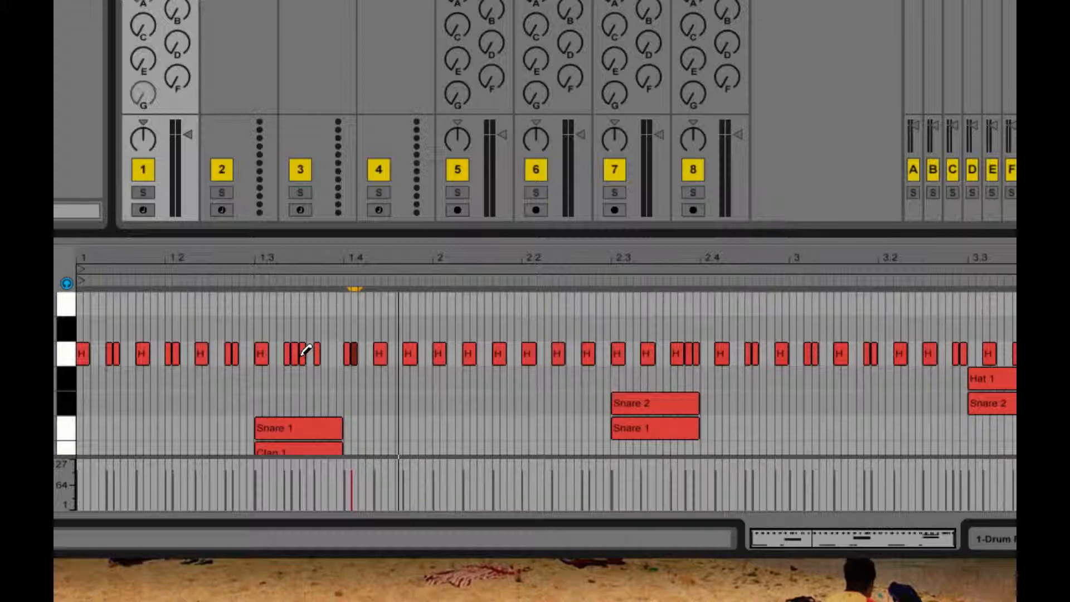
pyautogui.doubleClick(413, 354)
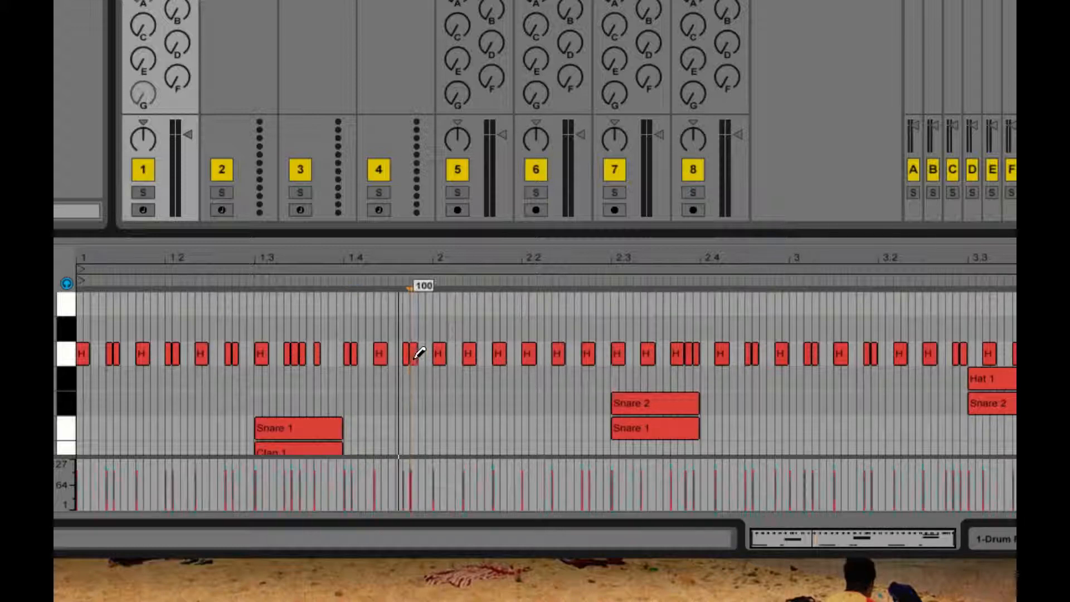
# - Shorten the Hat 2 notes between 2 and 2.2 and just before 2.3 to 1/32 triplets, split the 2.2 hat into a pair, and play the clip
pyautogui.doubleClick(473, 351)
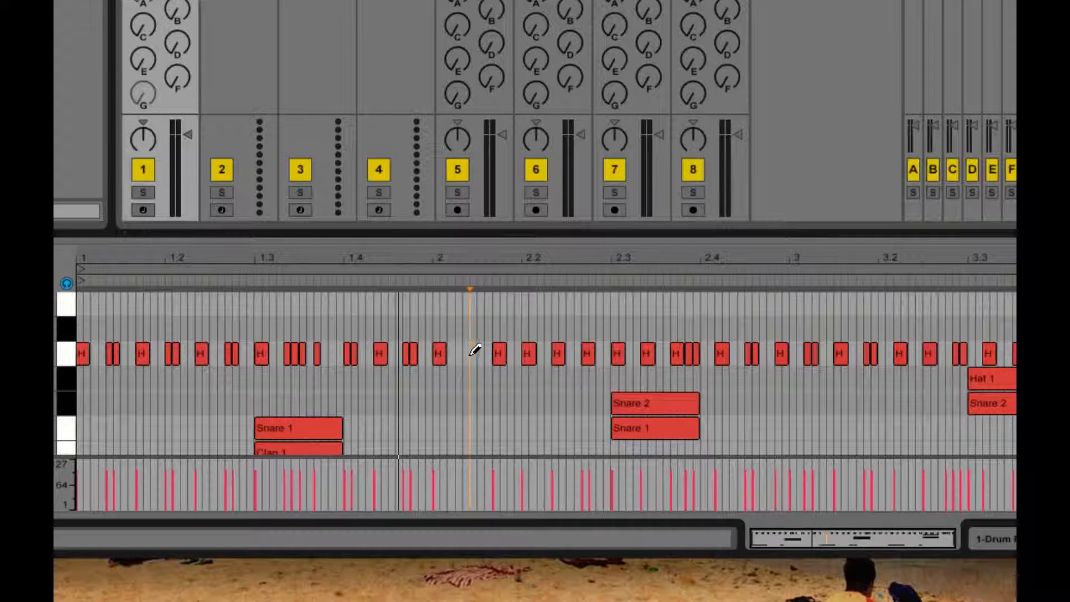
pyautogui.doubleClick(505, 350)
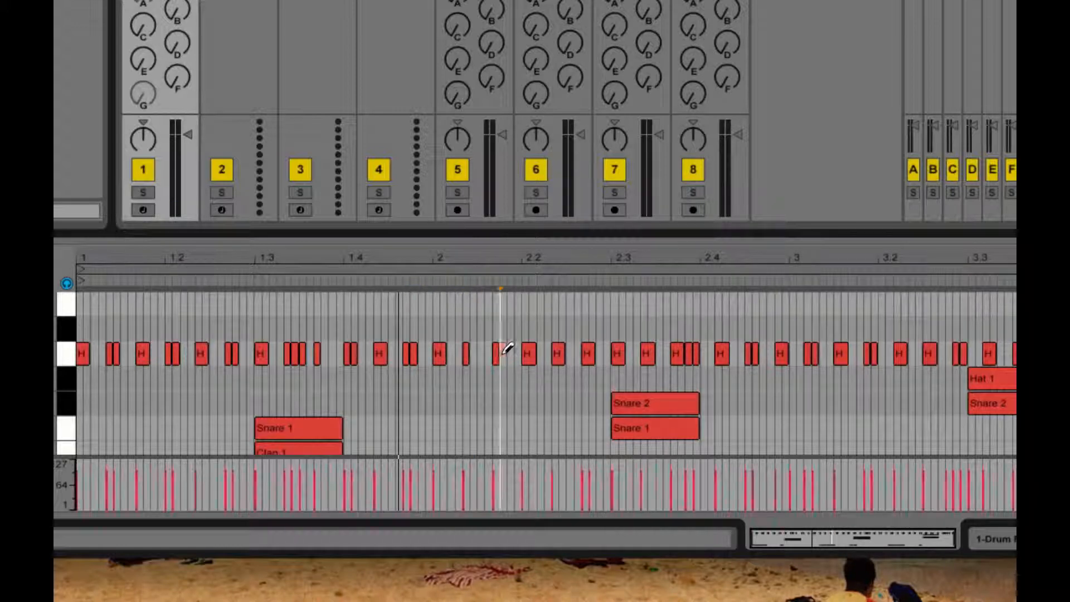
pyautogui.doubleClick(533, 350)
pyautogui.doubleClick(534, 350)
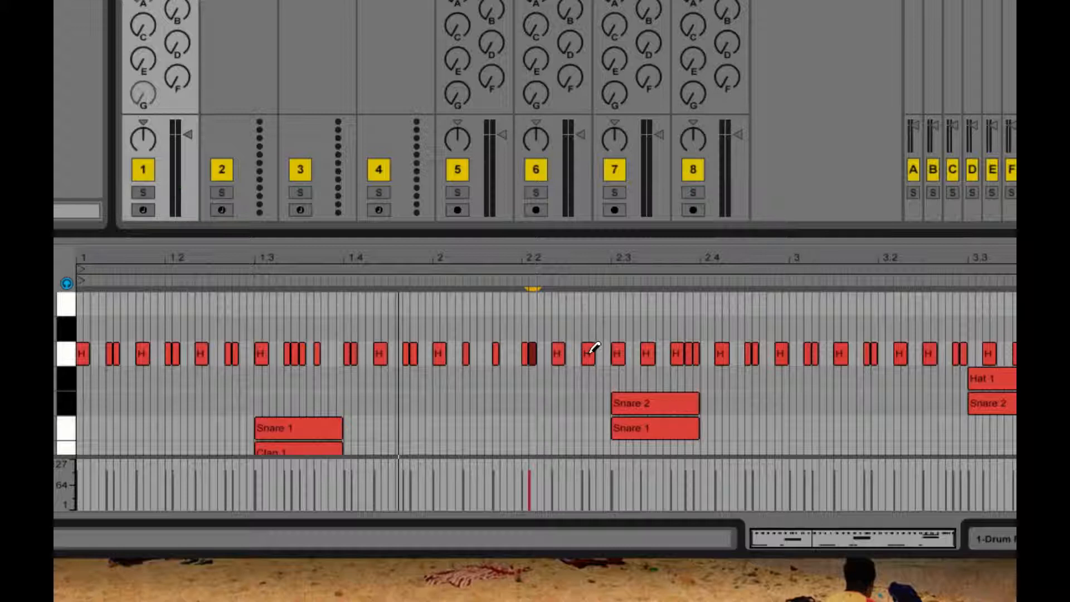
pyautogui.doubleClick(593, 350)
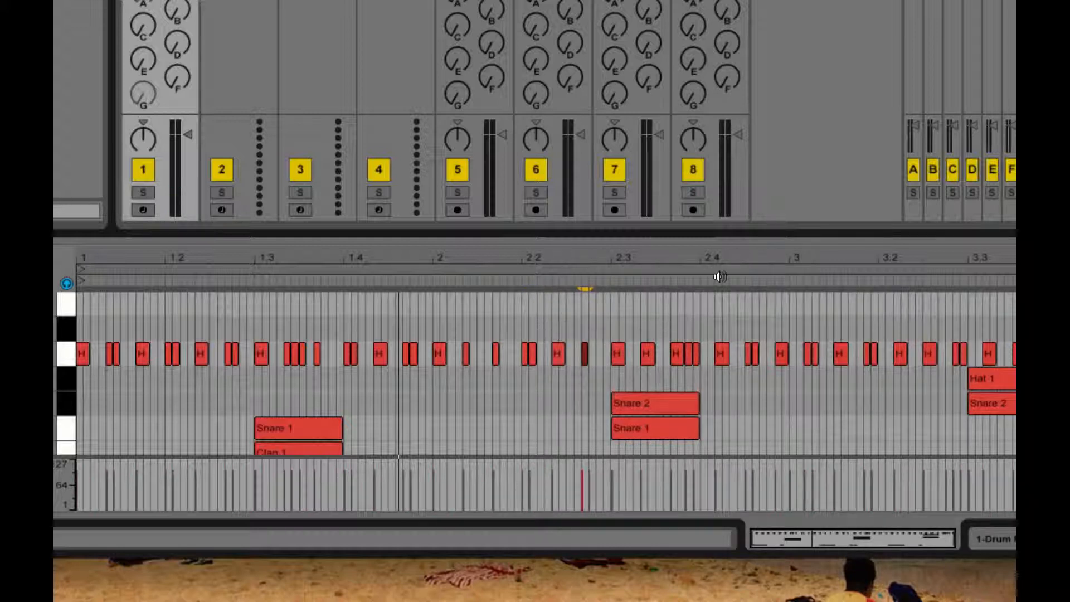
pyautogui.press('space')
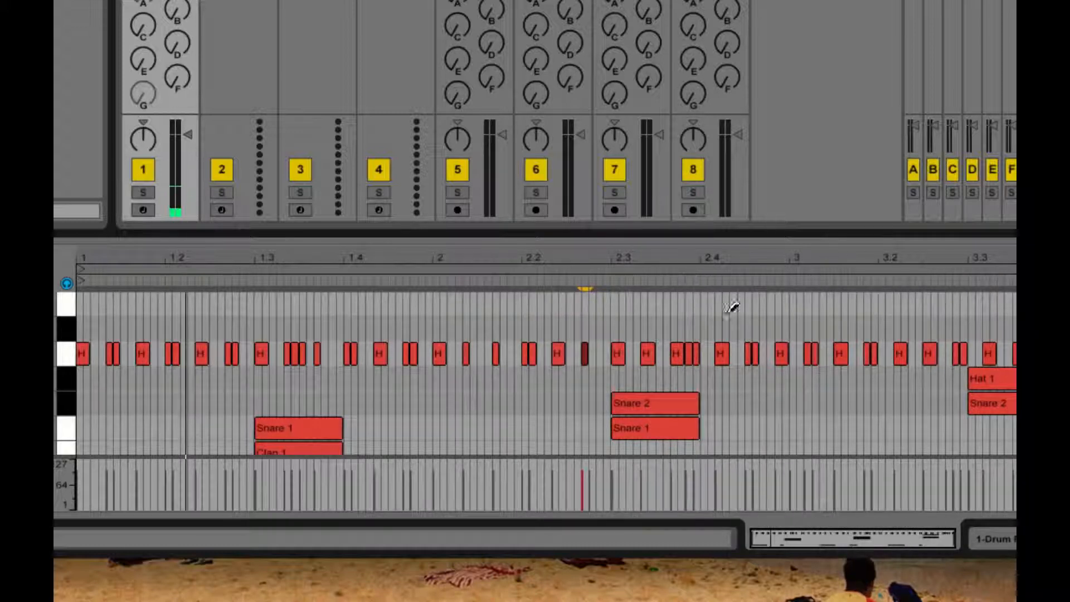
# - Move all Hat 2 notes from just before 2.4 onward one 1/32 triplet later and play the clip
pyautogui.hotkey('ctrl', 'a')
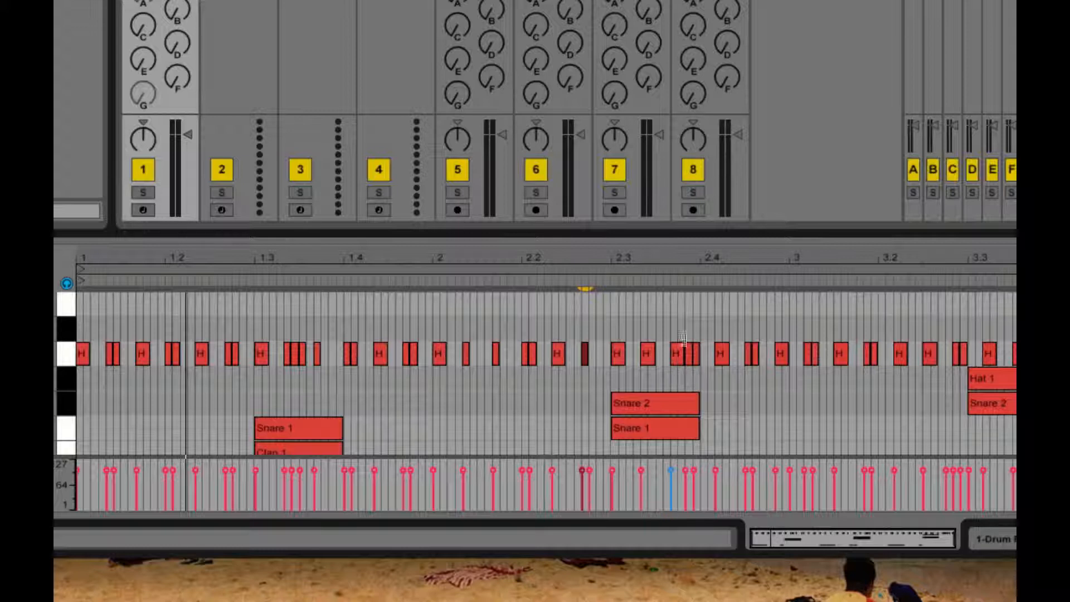
pyautogui.moveTo(689, 330); pyautogui.dragTo(1037, 363)
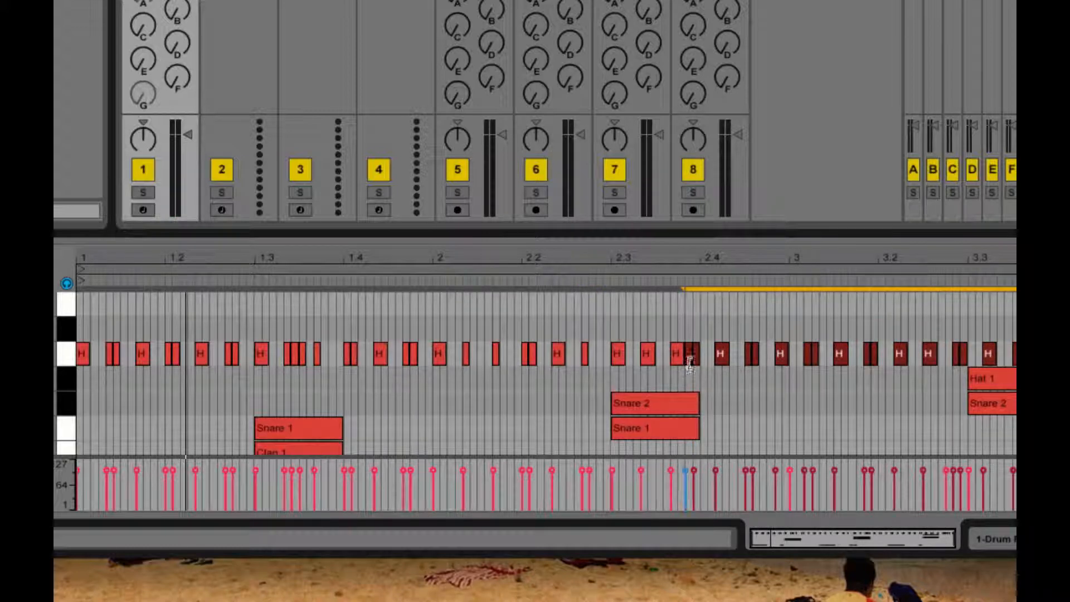
pyautogui.moveTo(688, 360); pyautogui.dragTo(699, 364)
pyautogui.press('space')
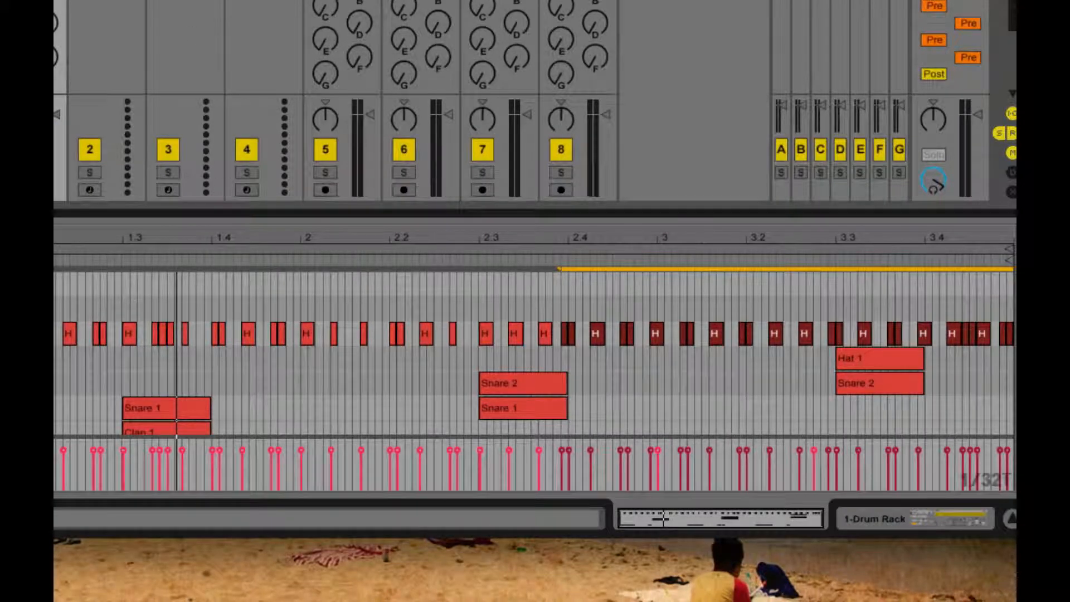
# - Copy the Clap 1 note at 1.3 to 2.3 and 3.3, and play back the pattern
pyautogui.scroll(-3, 166, 354)
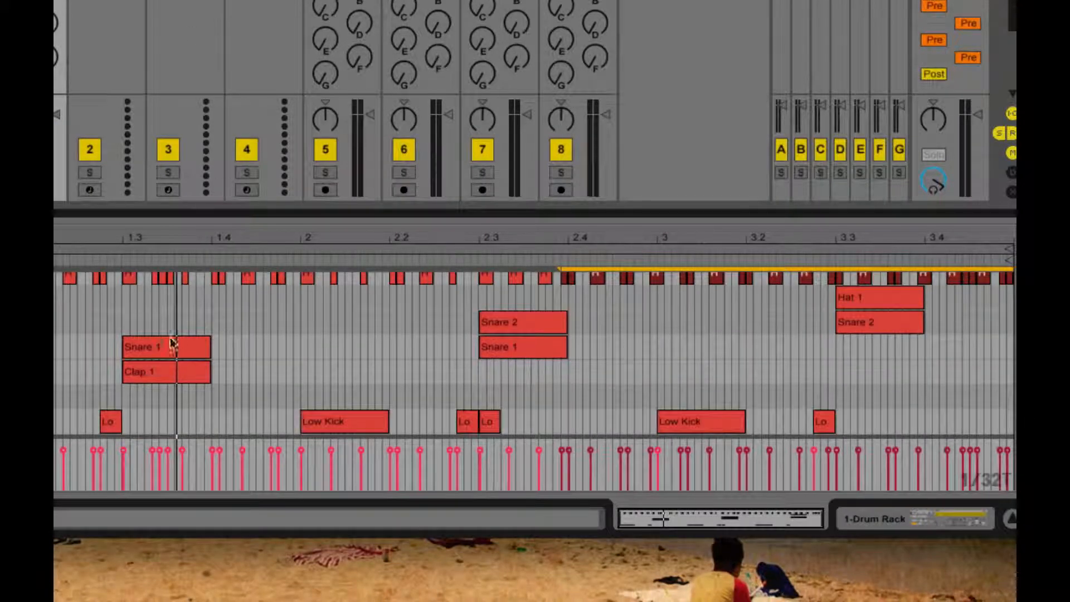
pyautogui.moveTo(148, 376)
pyautogui.mouseDown()
pyautogui.moveTo(877, 372)
pyautogui.moveTo(867, 369)
pyautogui.mouseUp()
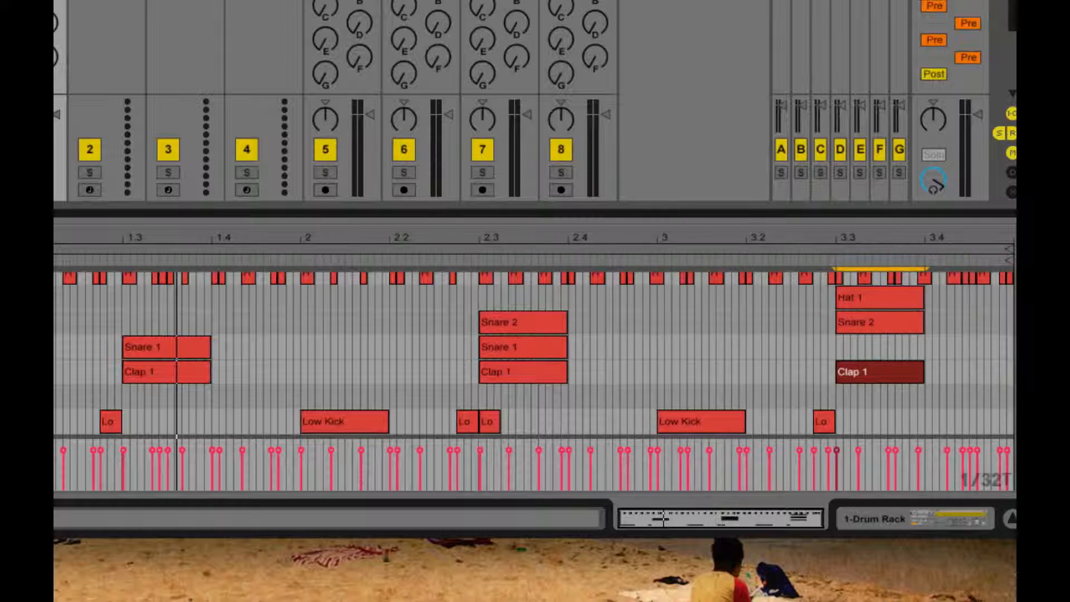
pyautogui.press('space')
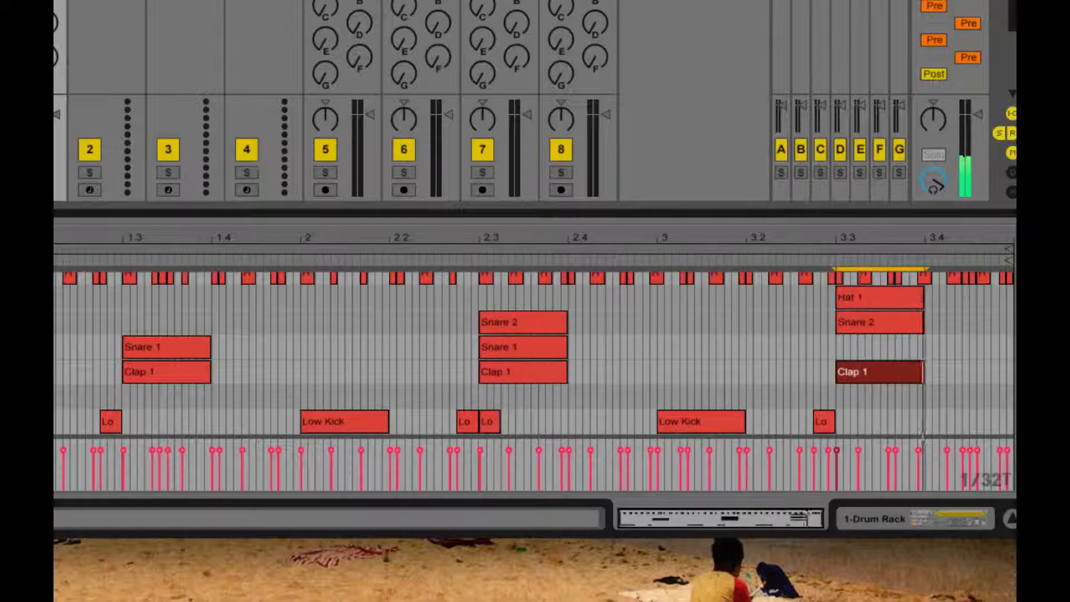
pyautogui.press('space')
# - Set the Low Kick sampler's Spread to 42 % and Release to 832 ms, copying each value to its siblings
pyautogui.hotkey('shift', 'Tab')
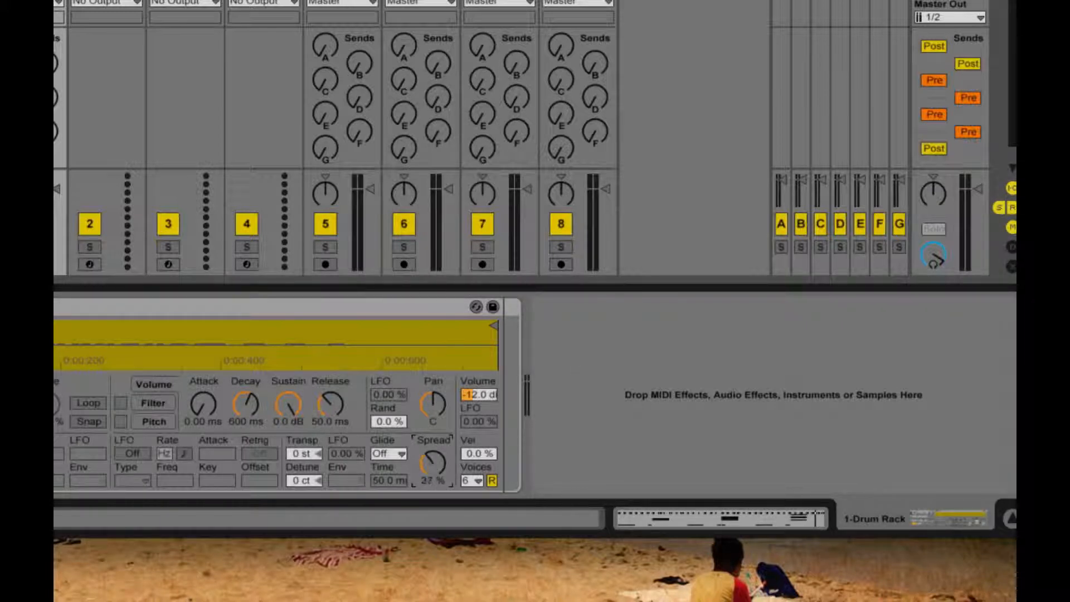
pyautogui.rightClick(432, 462)
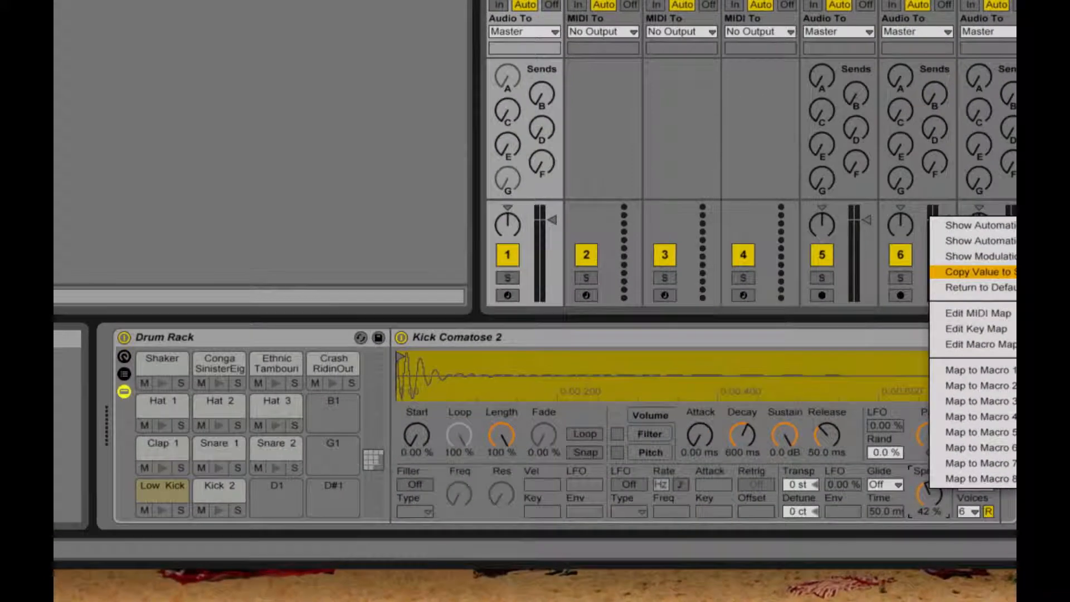
pyautogui.click(981, 272)
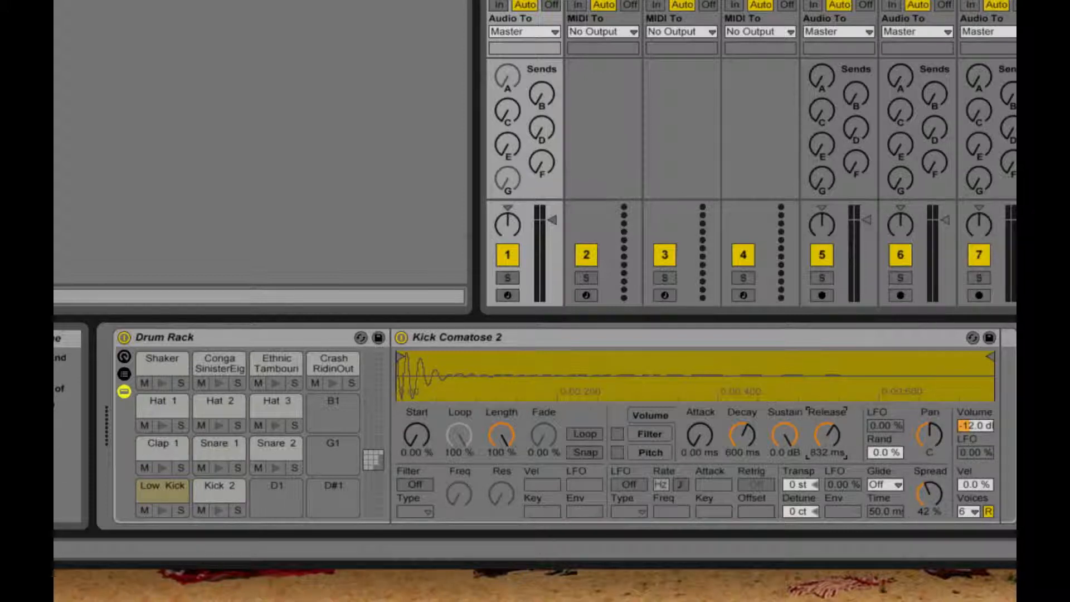
pyautogui.rightClick(826, 440)
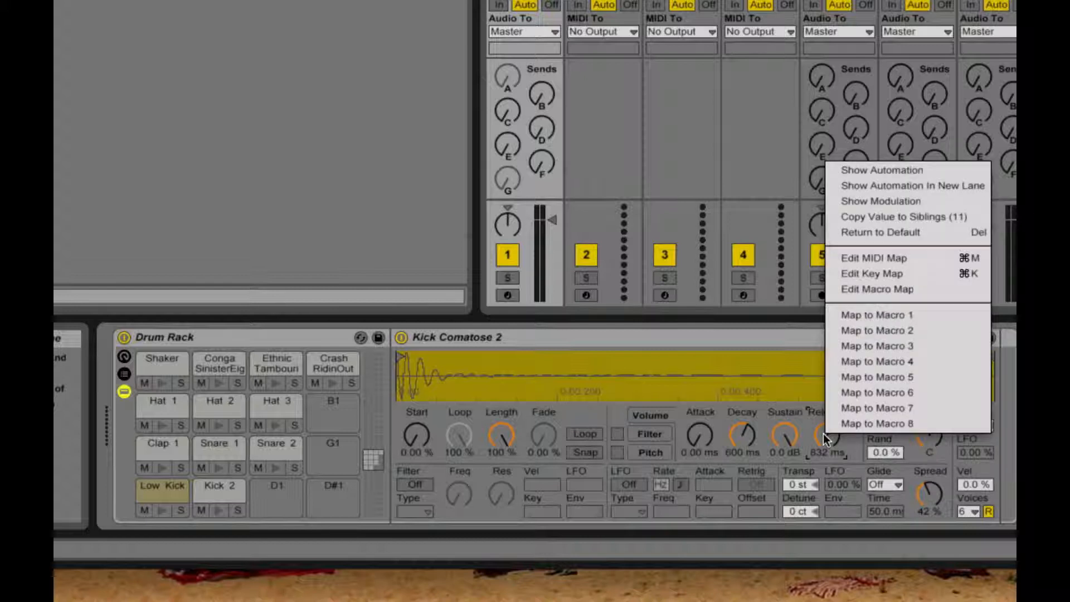
pyautogui.click(966, 218)
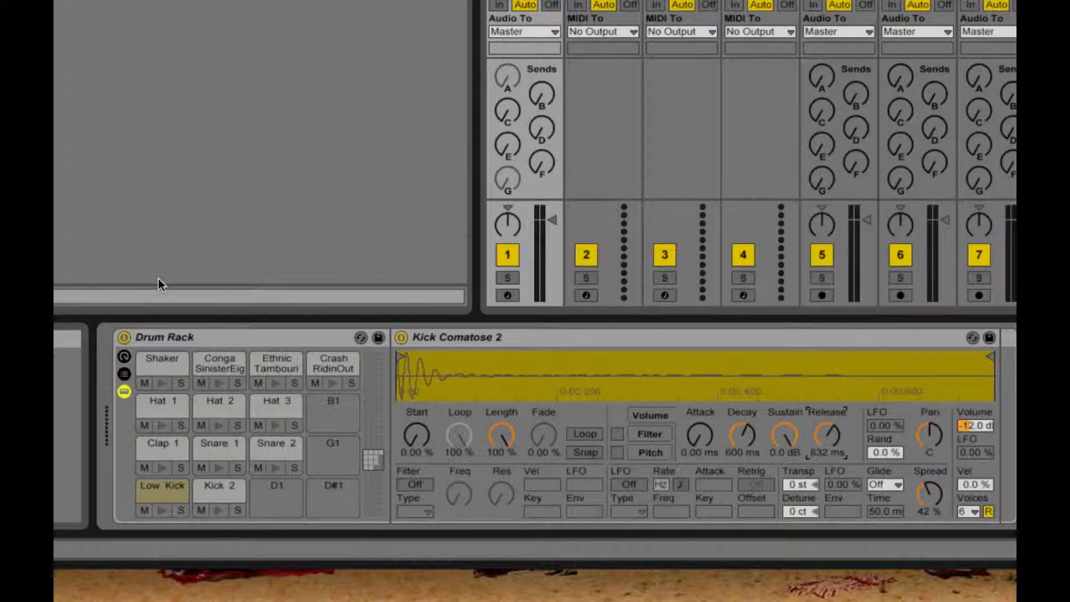
# - Check the sampler settings of the Clap 1 and Snare 2 pads, and display the drum rack's chain list
pyautogui.click(152, 454)
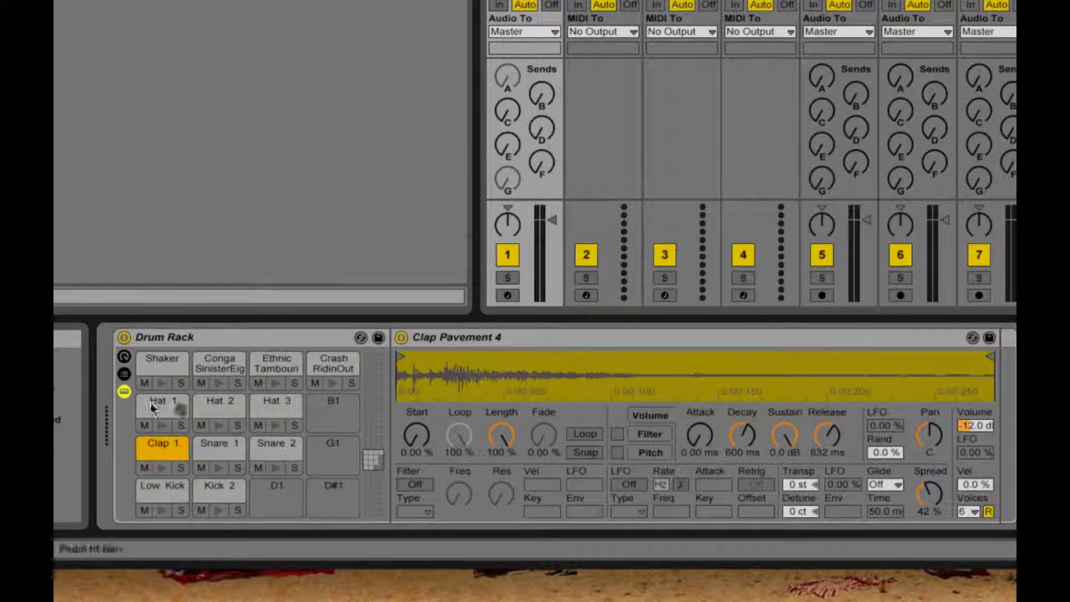
pyautogui.click(264, 454)
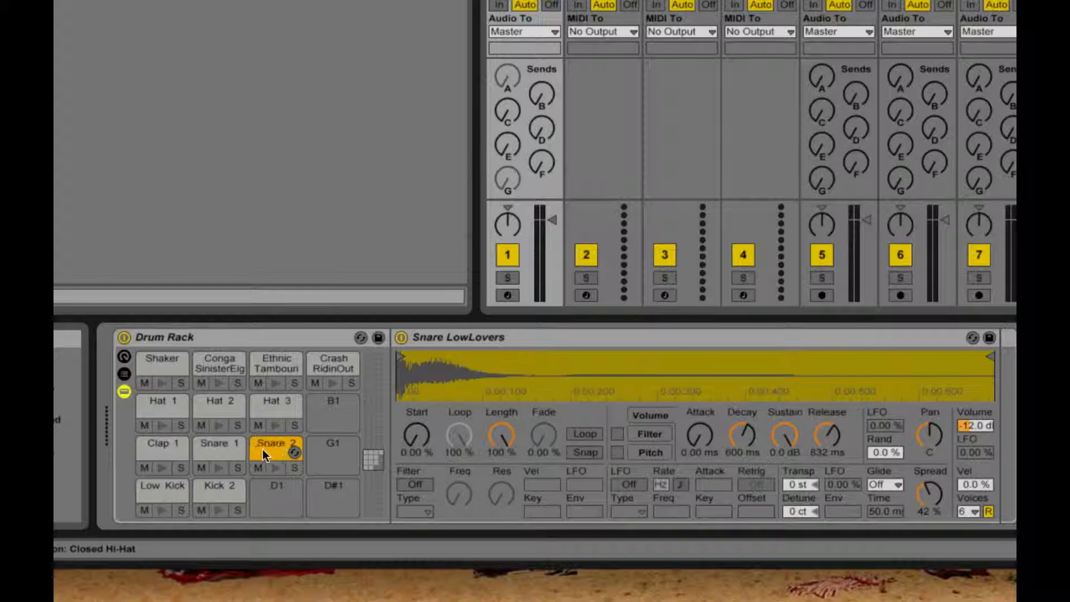
pyautogui.click(170, 451)
pyautogui.click(124, 374)
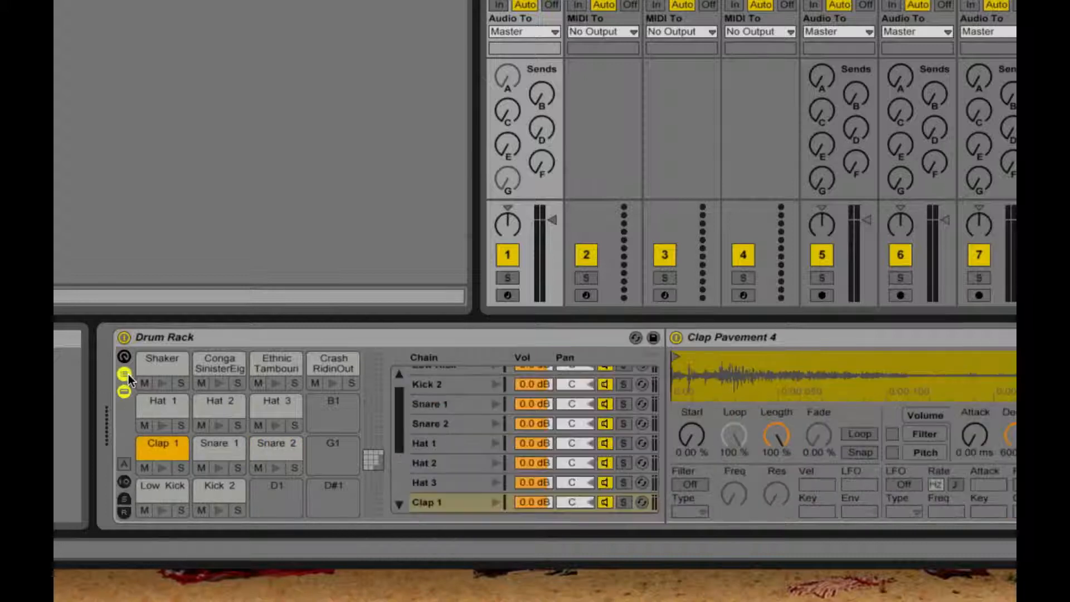
pyautogui.scroll(-2, 465, 447)
pyautogui.scroll(3, 464, 447)
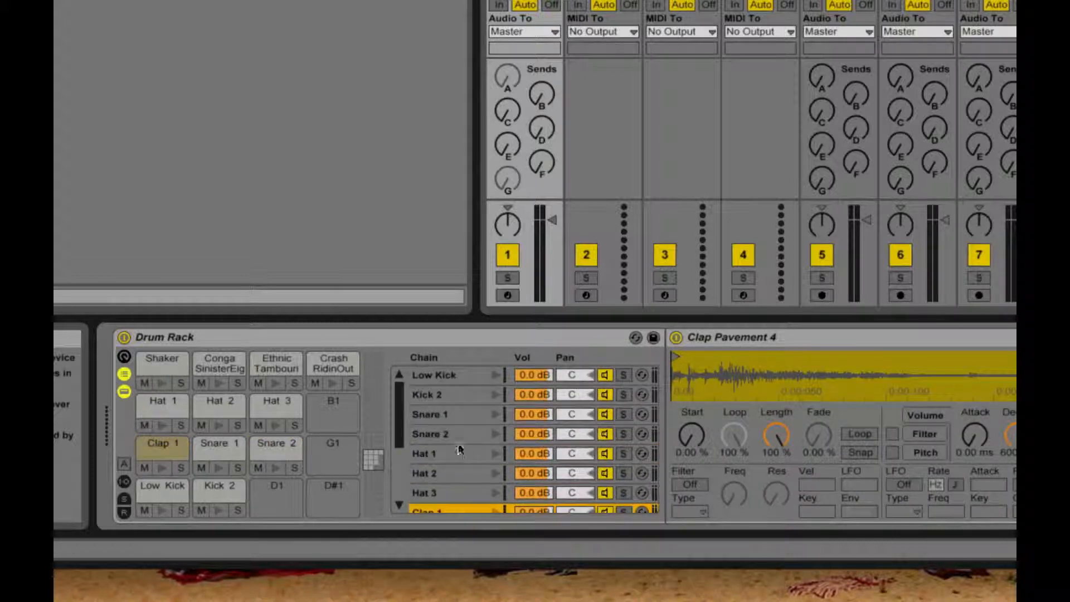
pyautogui.scroll(-2, 454, 416)
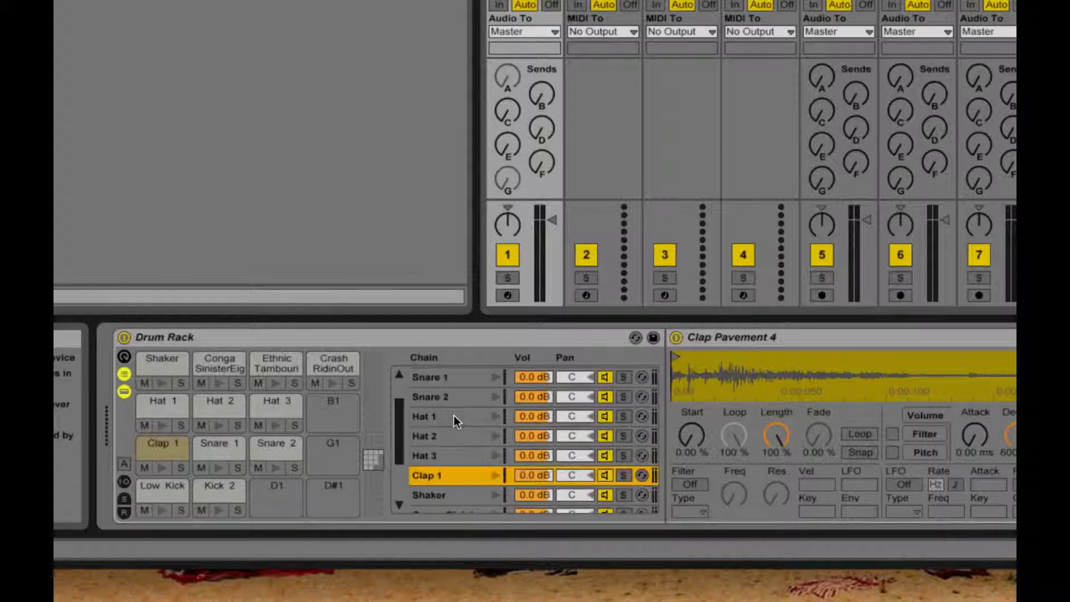
pyautogui.scroll(-3, 449, 434)
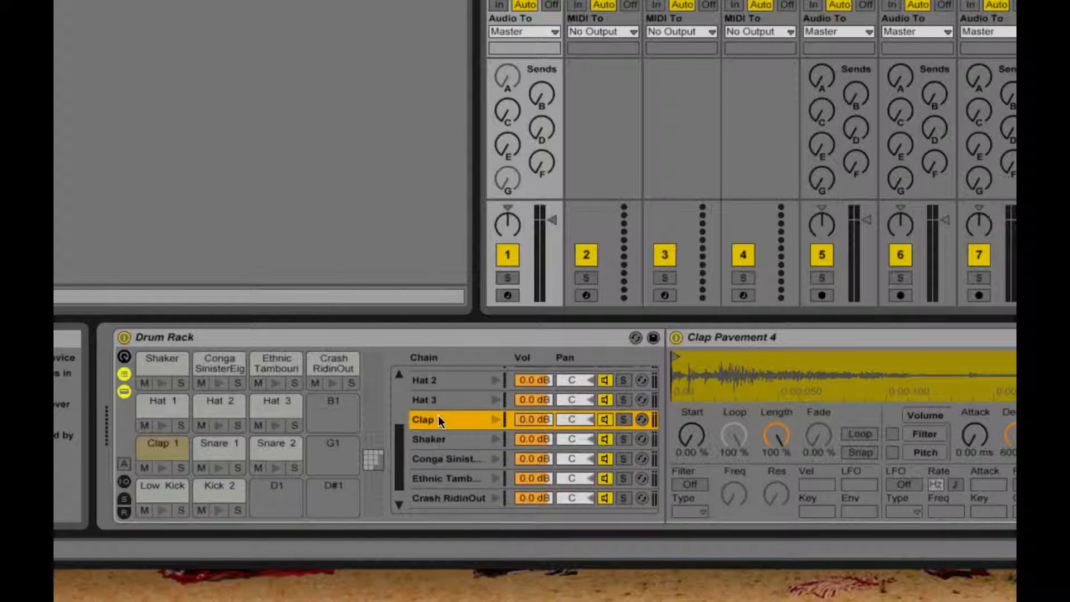
# - Group all drum rack chains except Low Kick and Kick 2, from Snare 1 through Crash RidinOut
pyautogui.scroll(2, 438, 417)
pyautogui.keyDown('super'); pyautogui.click(434, 438); pyautogui.keyUp('super')
pyautogui.keyDown('super'); pyautogui.click(439, 416); pyautogui.keyUp('super')
pyautogui.keyDown('super'); pyautogui.click(443, 397); pyautogui.keyUp('super')
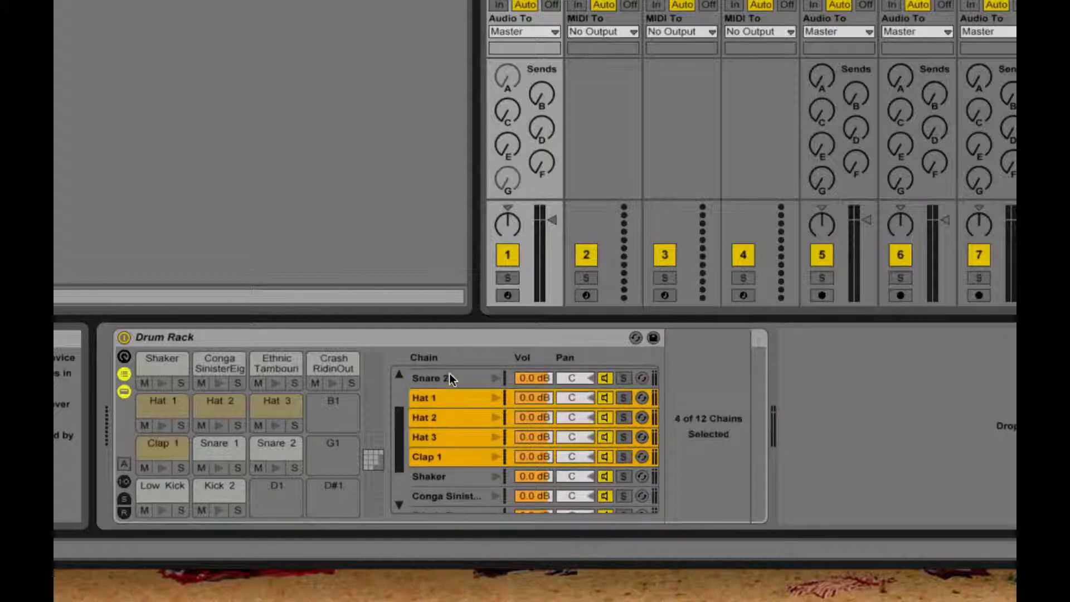
pyautogui.keyDown('super'); pyautogui.click(450, 376); pyautogui.keyUp('super')
pyautogui.scroll(3, 461, 404)
pyautogui.keyDown('super'); pyautogui.click(440, 415); pyautogui.keyUp('super')
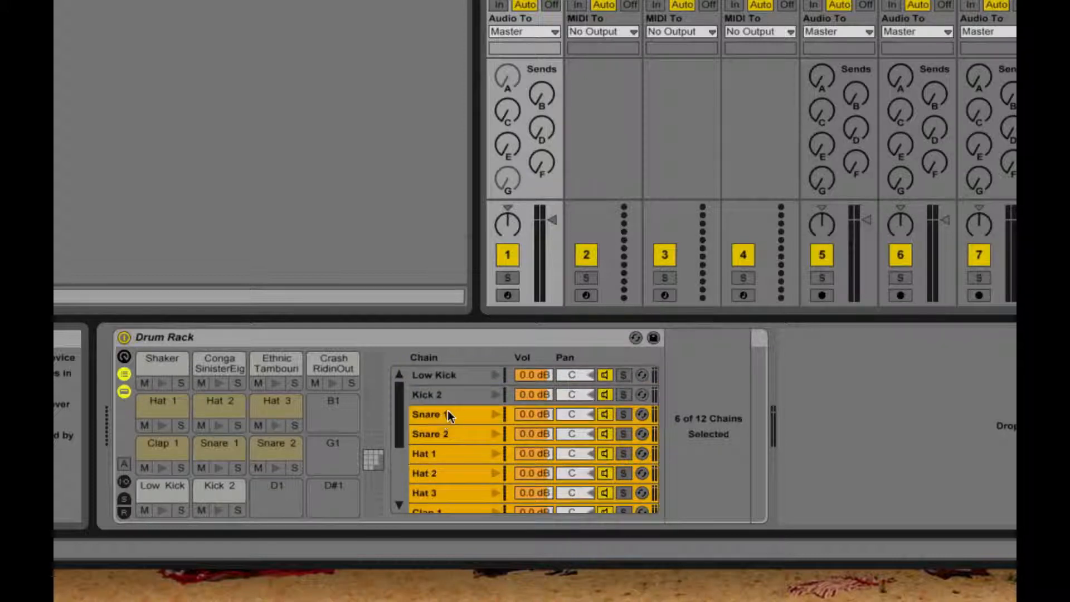
pyautogui.scroll(-5, 447, 410)
pyautogui.keyDown('super'); pyautogui.click(454, 427); pyautogui.keyUp('super')
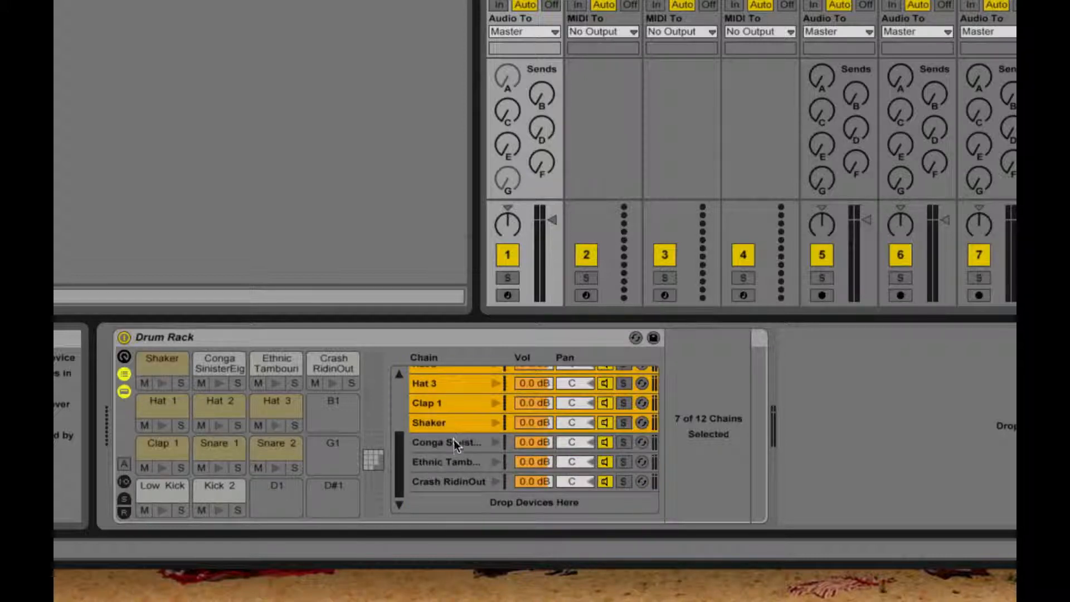
pyautogui.keyDown('super'); pyautogui.click(453, 442); pyautogui.keyUp('super')
pyautogui.keyDown('super'); pyautogui.click(447, 464); pyautogui.keyUp('super')
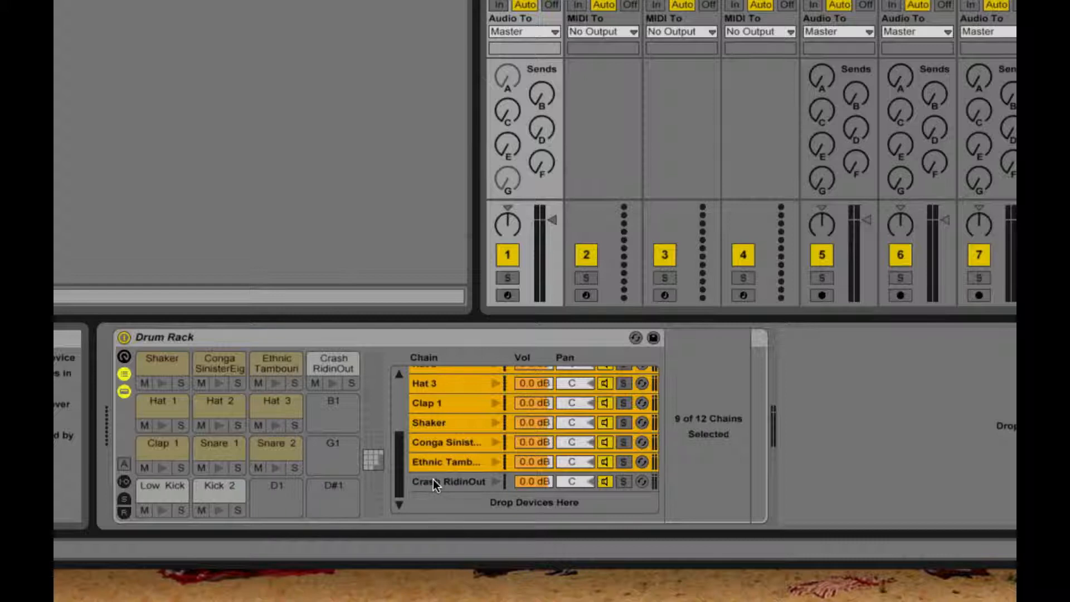
pyautogui.keyDown('super'); pyautogui.click(433, 481); pyautogui.keyUp('super')
pyautogui.rightClick(435, 423)
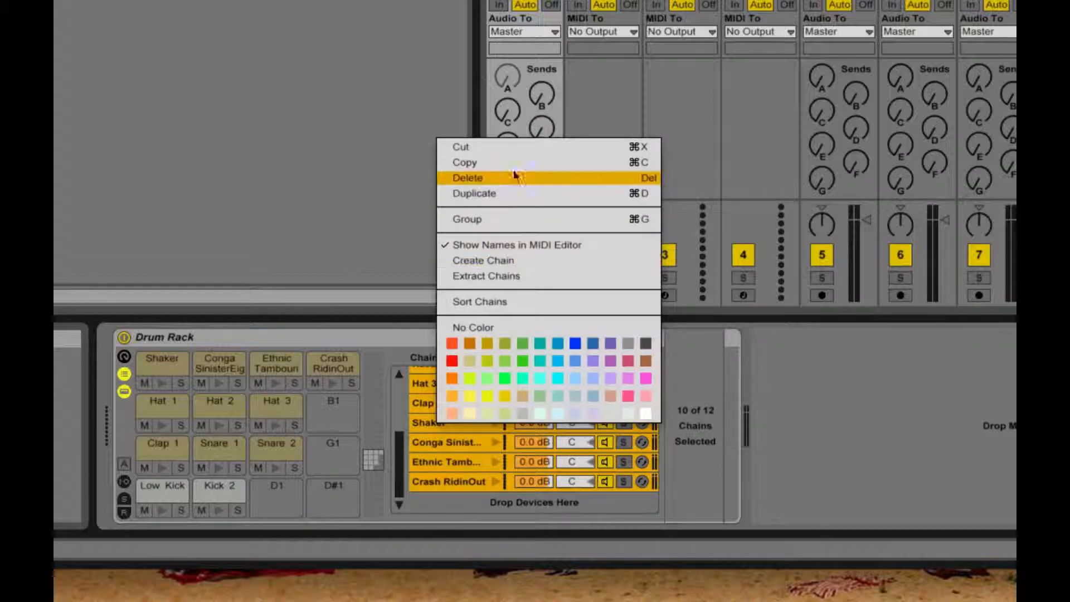
pyautogui.click(507, 219)
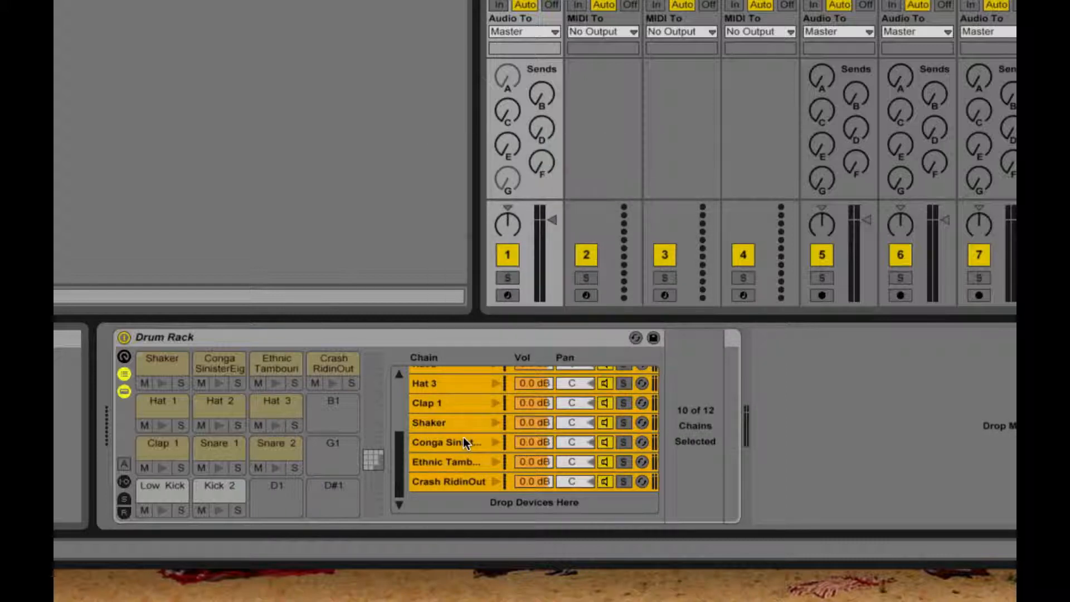
# - Open the nested Drum Rack chain and show its input/output settings and return chains
pyautogui.doubleClick(455, 374)
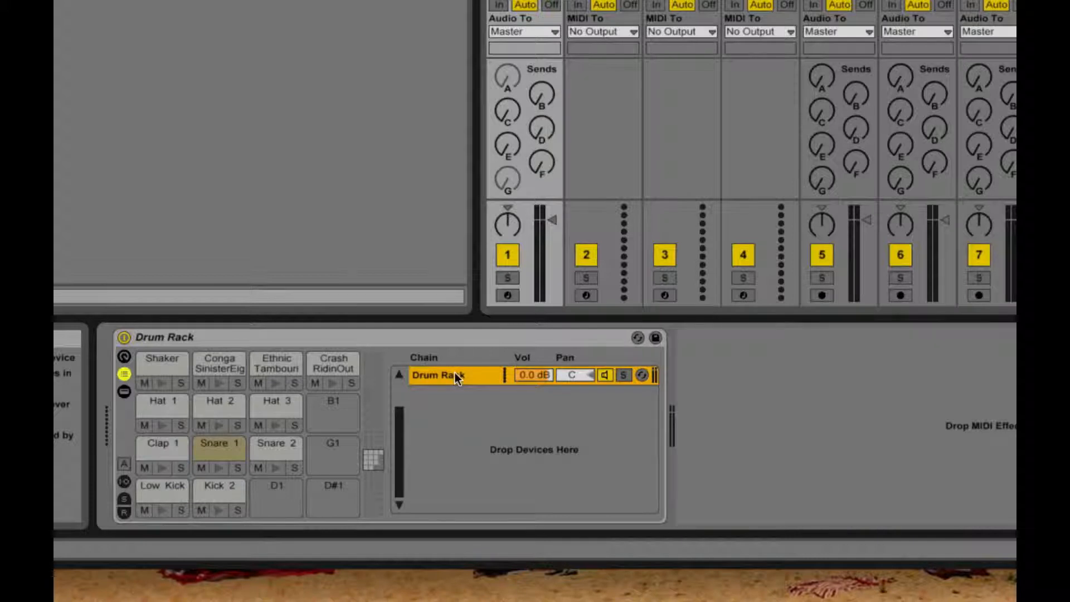
pyautogui.doubleClick(454, 375)
pyautogui.click(677, 482)
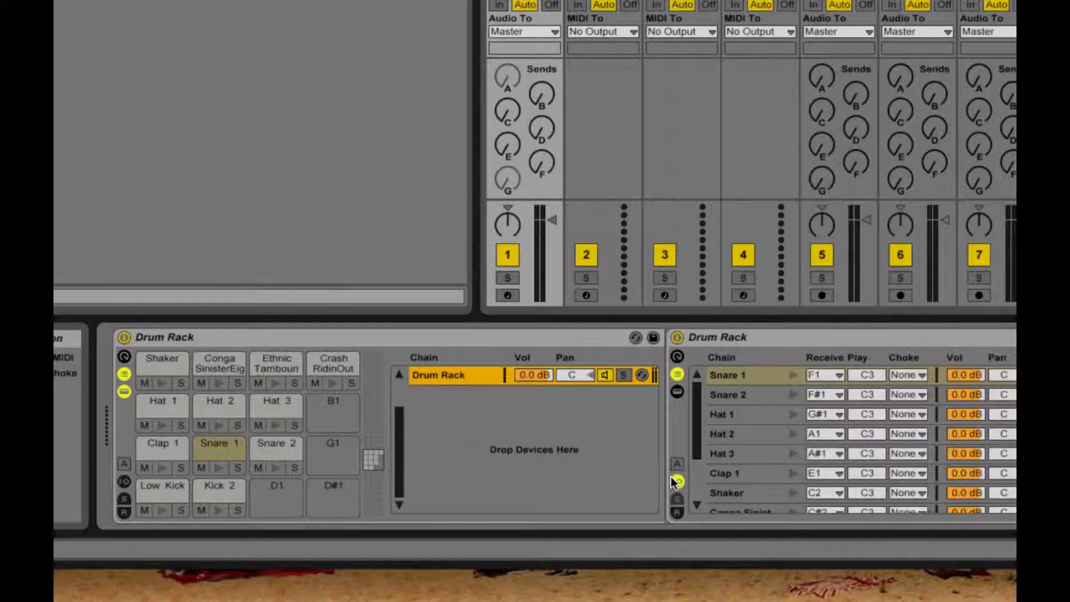
pyautogui.click(677, 512)
pyautogui.click(677, 512)
pyautogui.click(677, 512)
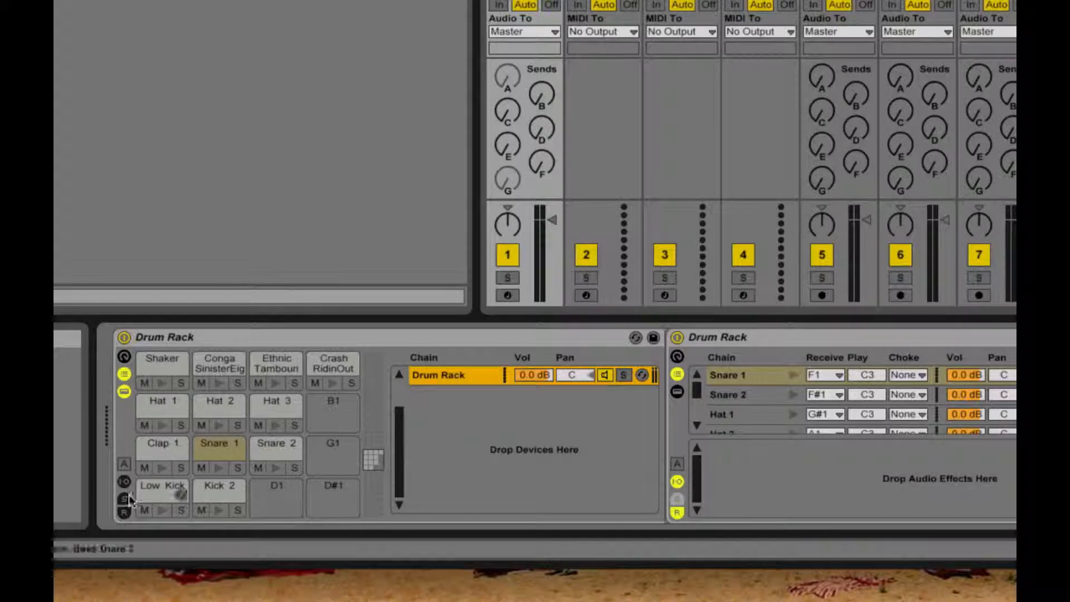
# - Show the sends and return chains of the outer drum rack
pyautogui.click(123, 487)
pyautogui.click(124, 487)
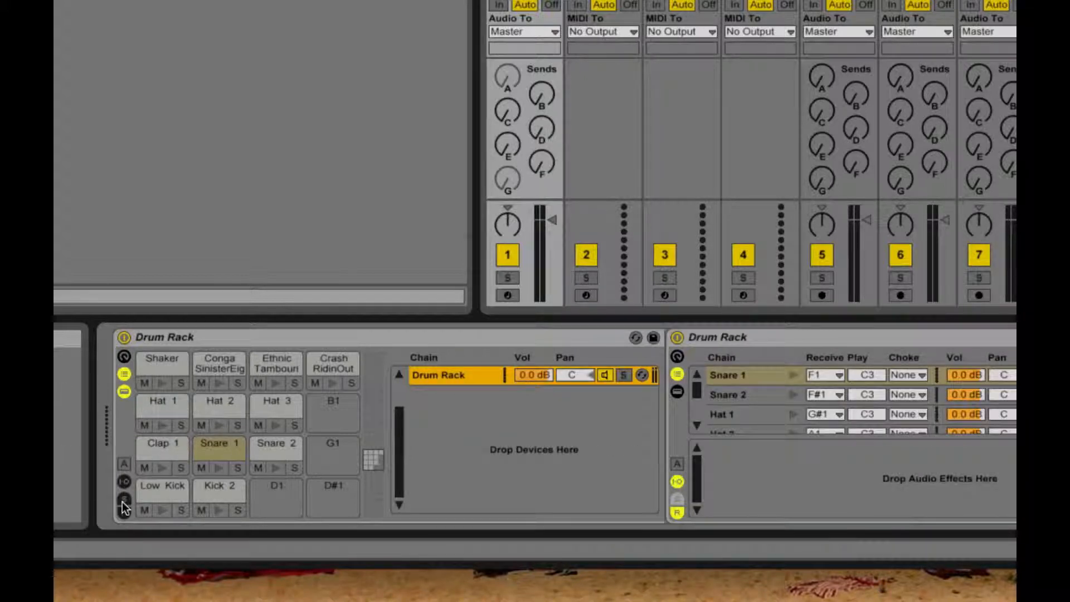
pyautogui.click(124, 498)
pyautogui.click(122, 512)
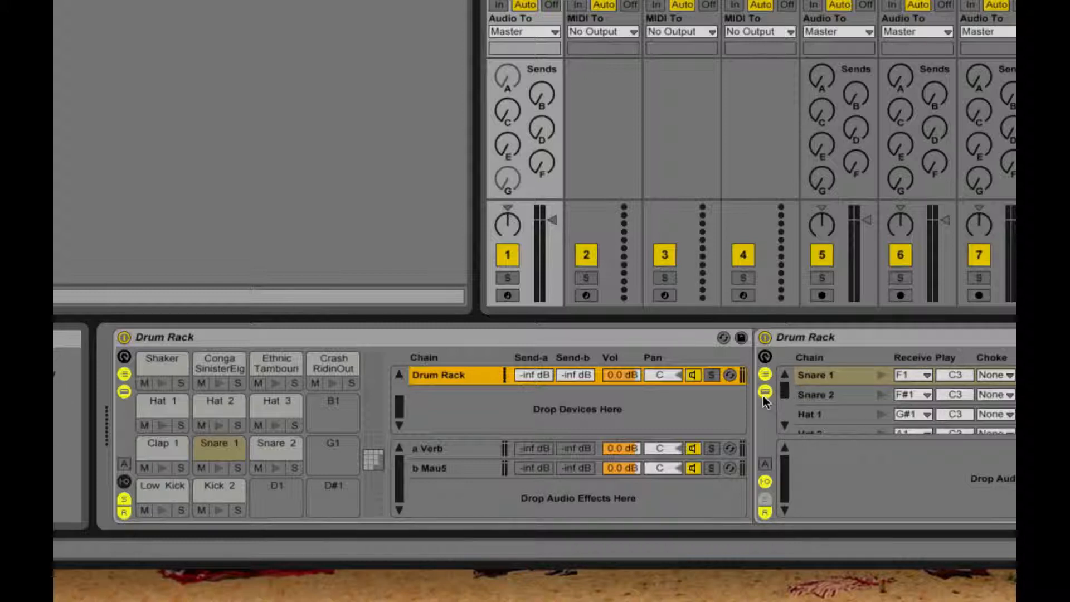
# - Show the macro controls of the nested drum rack and hide its input/output settings
pyautogui.click(744, 357)
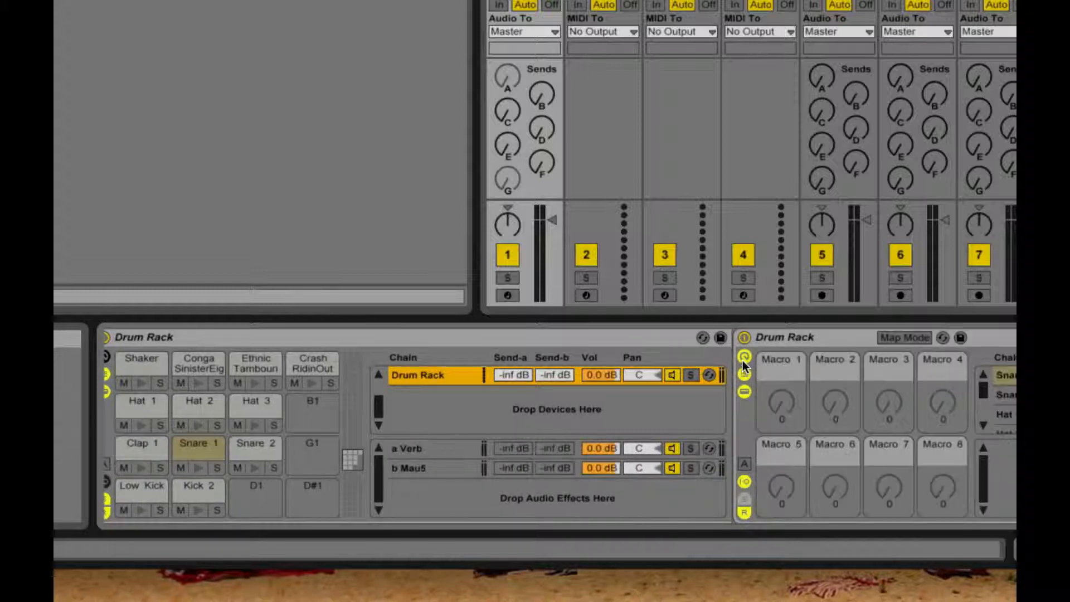
pyautogui.click(743, 359)
pyautogui.click(745, 358)
pyautogui.click(745, 482)
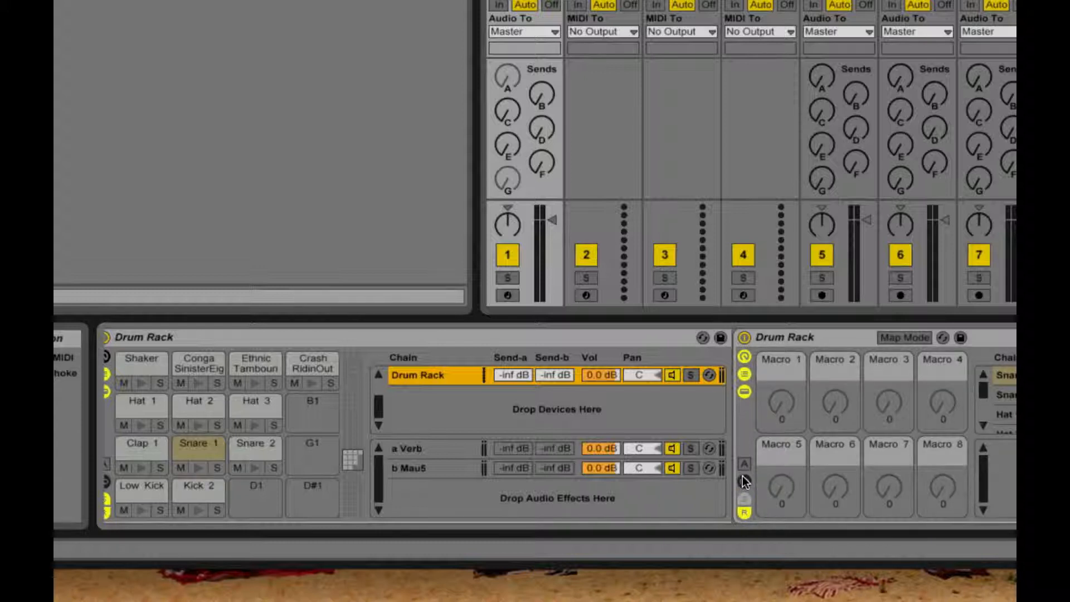
# - Undo the grouping of the non-kick chains in the drum rack
pyautogui.press('super+z')
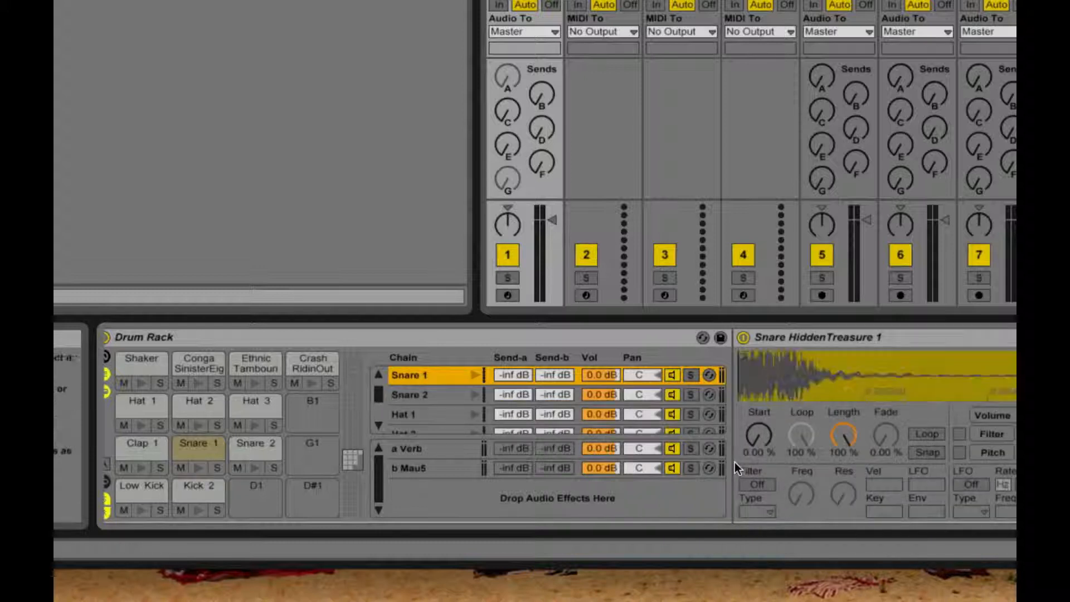
pyautogui.hscroll(-1, 573, 437)
pyautogui.scroll(-1, 573, 441)
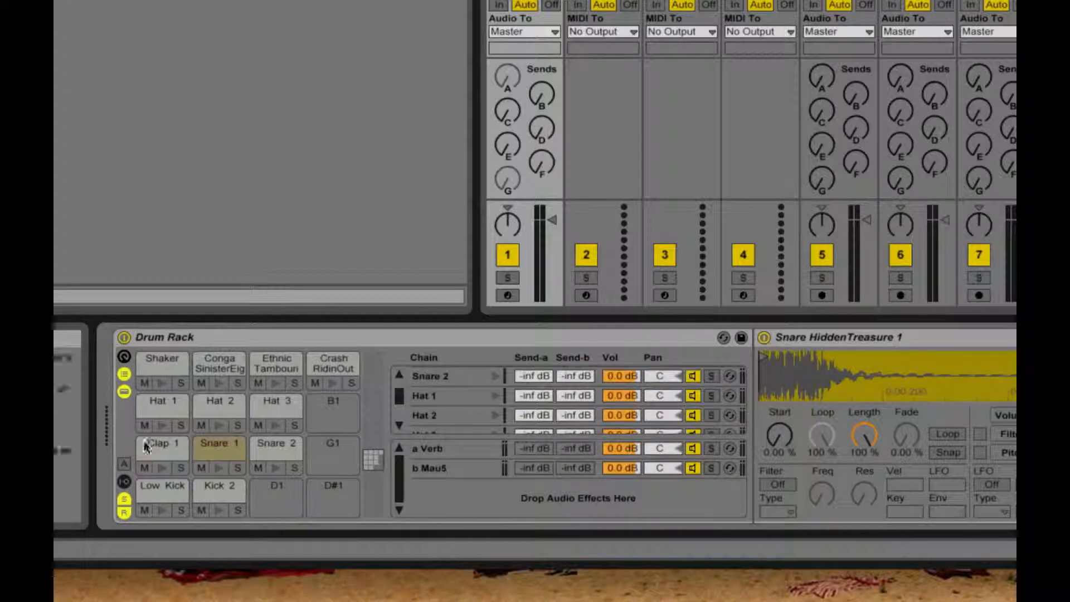
# - Enable Clap 1's sampler filter as HP24 with its frequency at about 208 Hz, and audition the pad
pyautogui.click(160, 446)
pyautogui.click(777, 485)
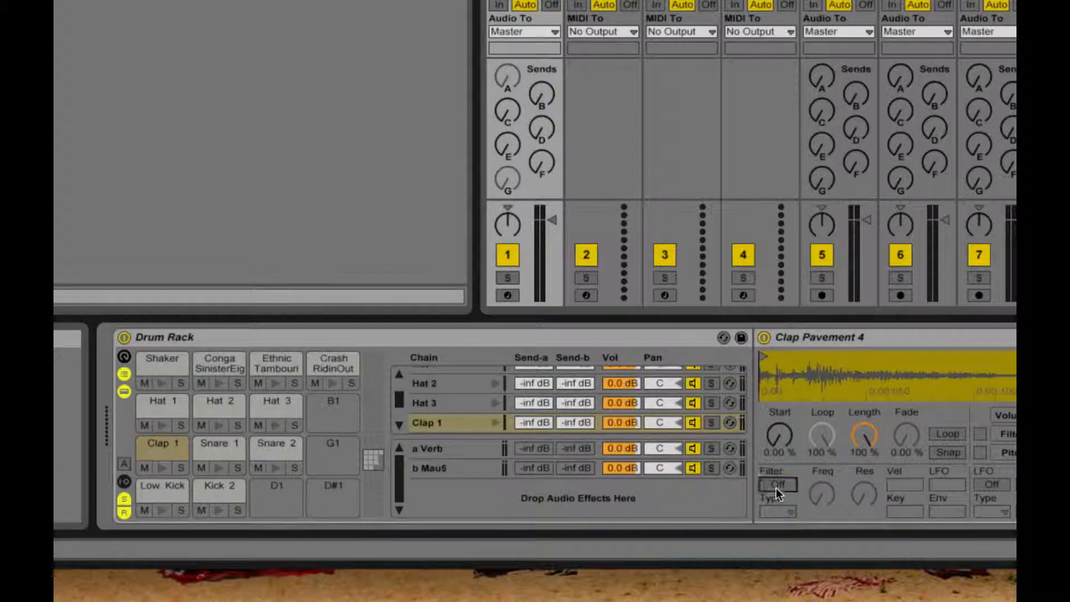
pyautogui.click(786, 511)
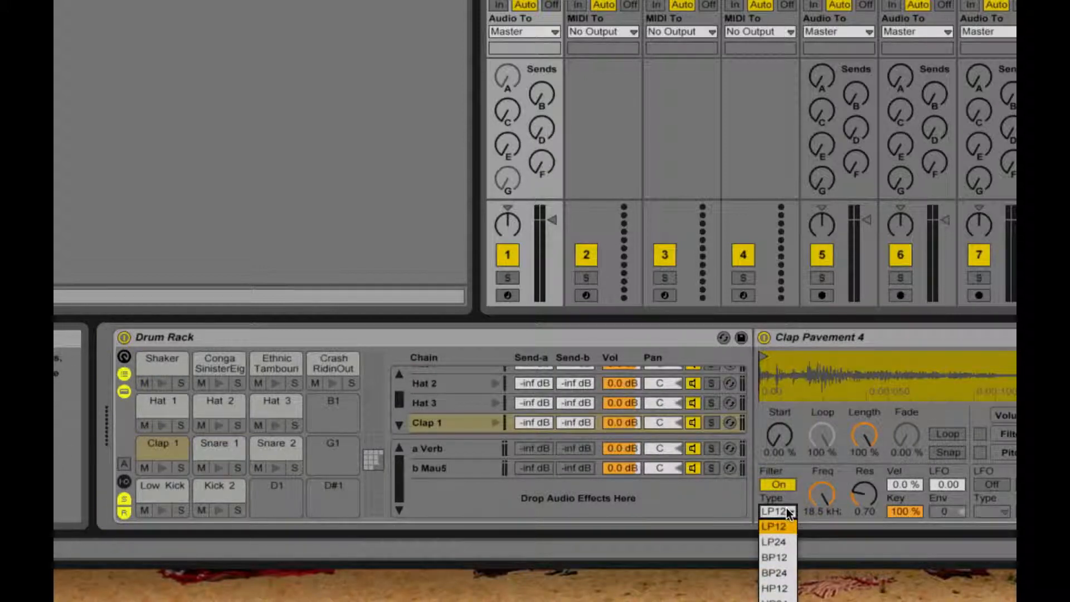
pyautogui.click(777, 588)
pyautogui.moveTo(823, 493); pyautogui.dragTo(822, 530)
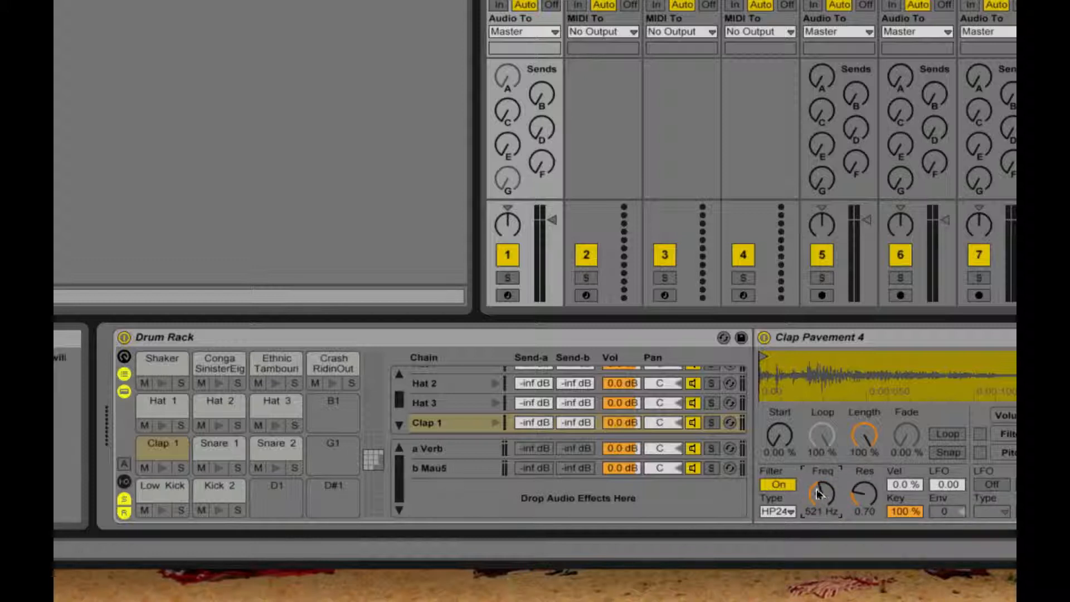
pyautogui.click(162, 467)
pyautogui.click(165, 470)
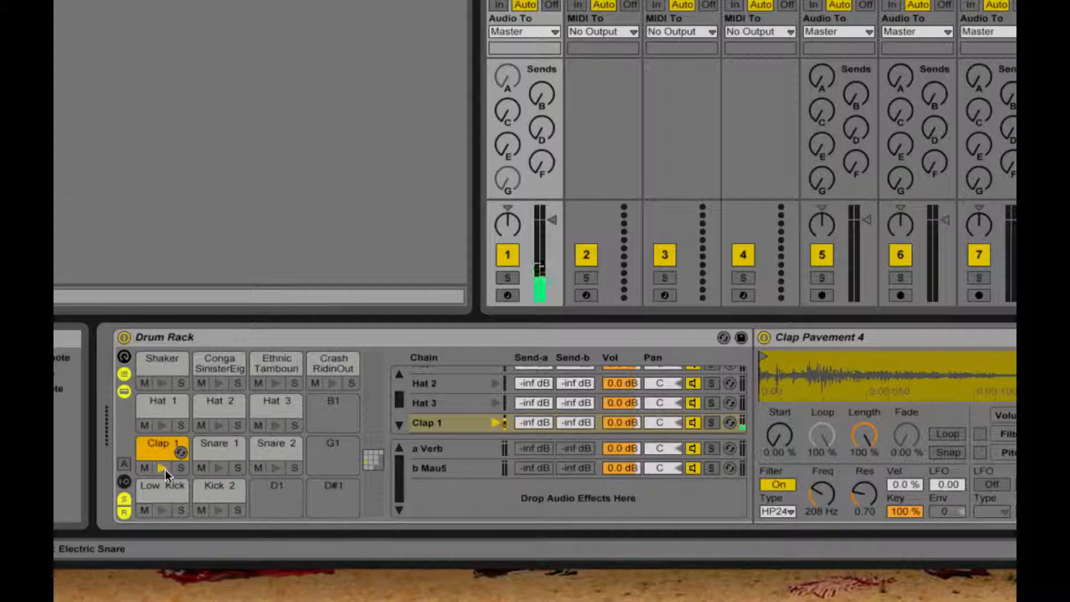
# - Enable Snare 1's sampler filter as HP24 and tune its frequency to about 447 Hz while auditioning the pad
pyautogui.click(207, 449)
pyautogui.click(778, 485)
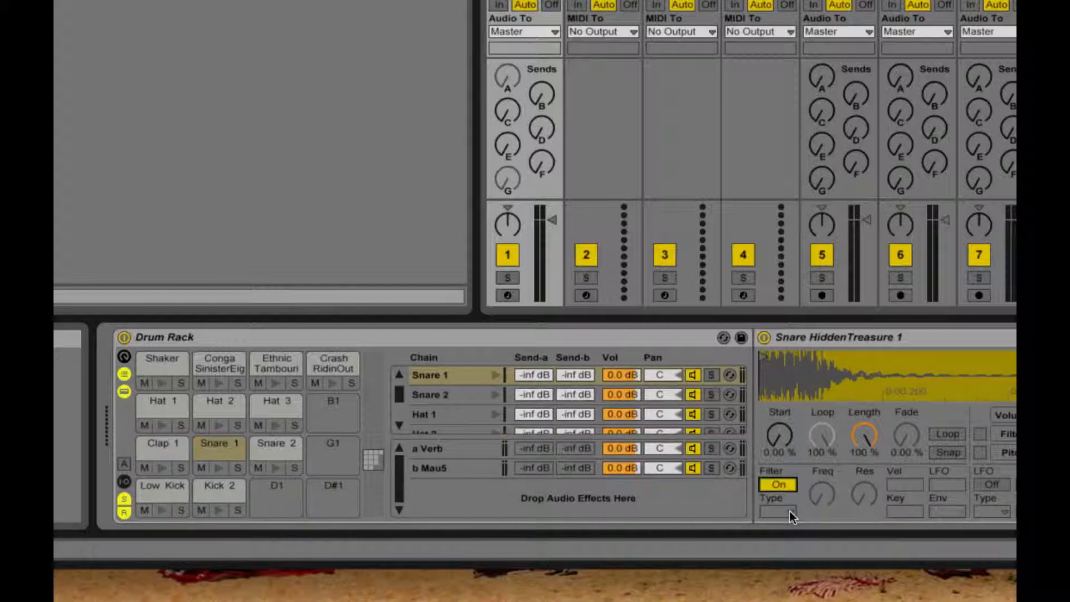
pyautogui.click(791, 510)
pyautogui.click(780, 600)
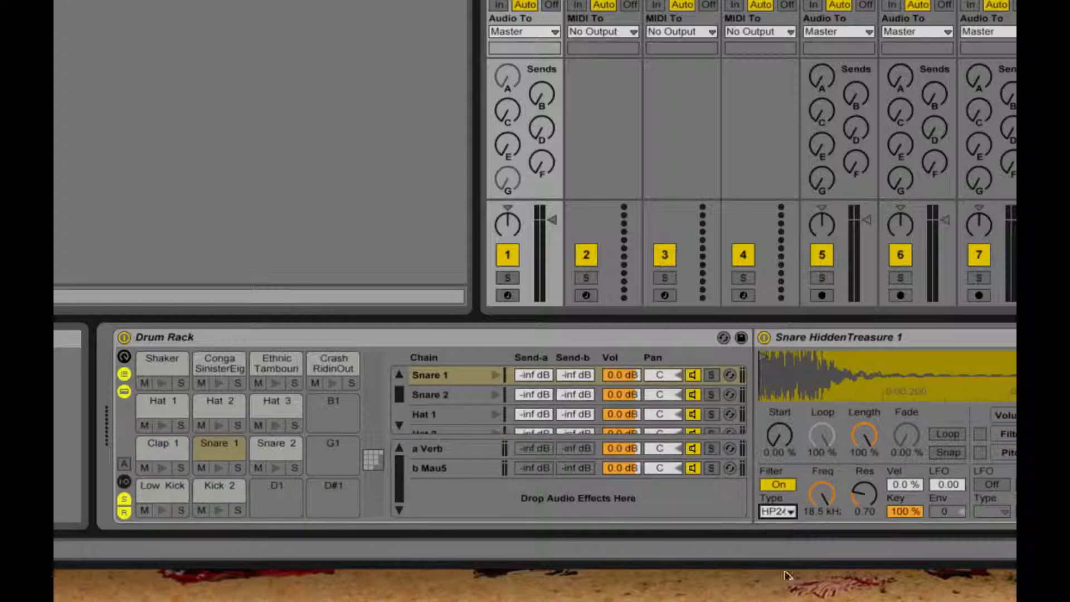
pyautogui.moveTo(822, 494); pyautogui.dragTo(822, 549)
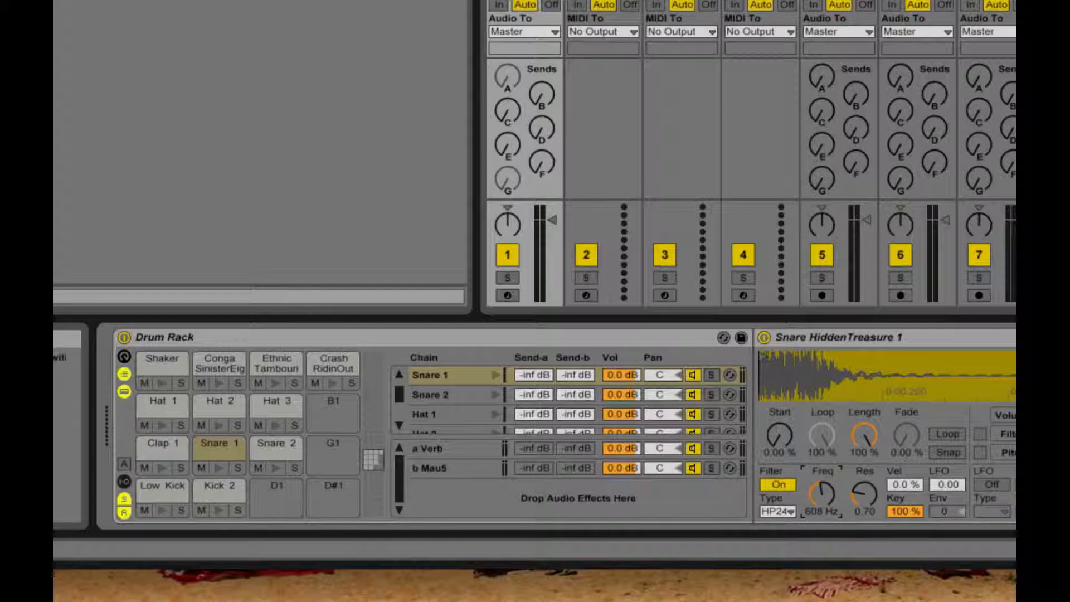
pyautogui.click(215, 467)
pyautogui.click(216, 467)
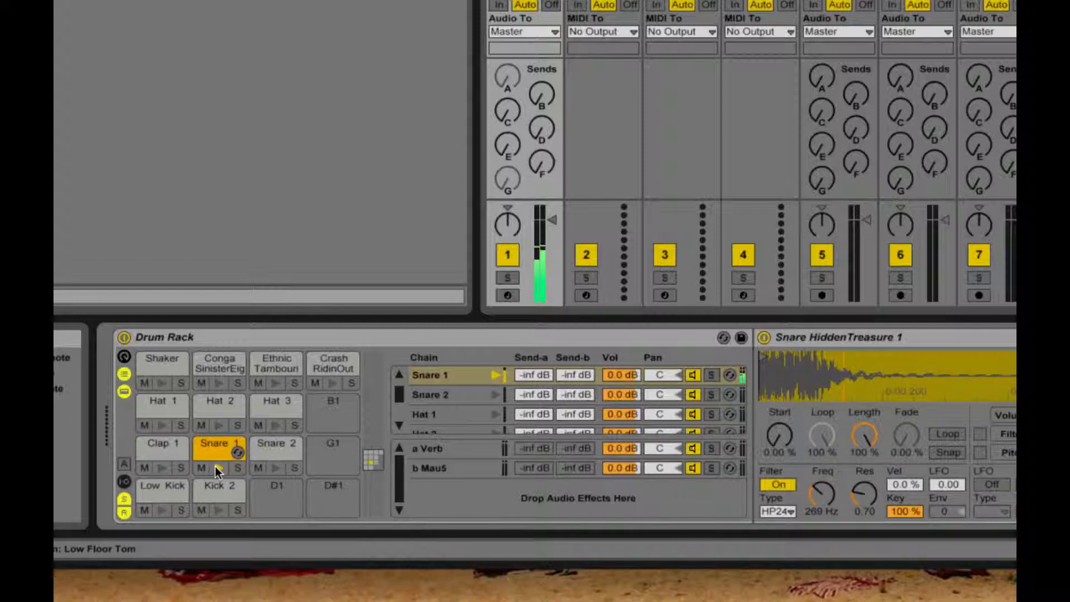
pyautogui.moveTo(828, 497); pyautogui.dragTo(827, 493)
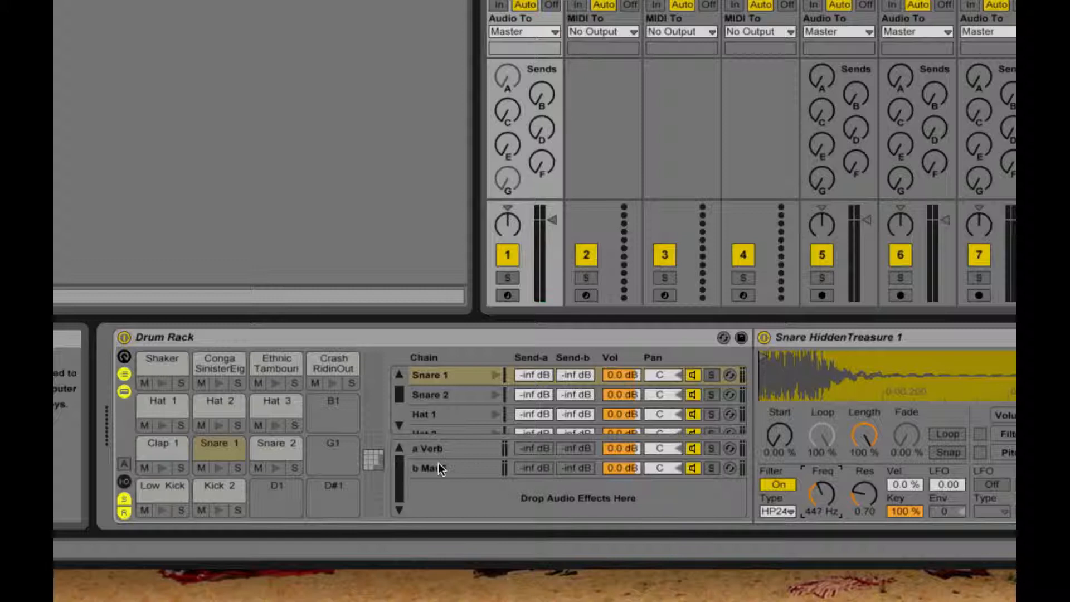
pyautogui.click(216, 468)
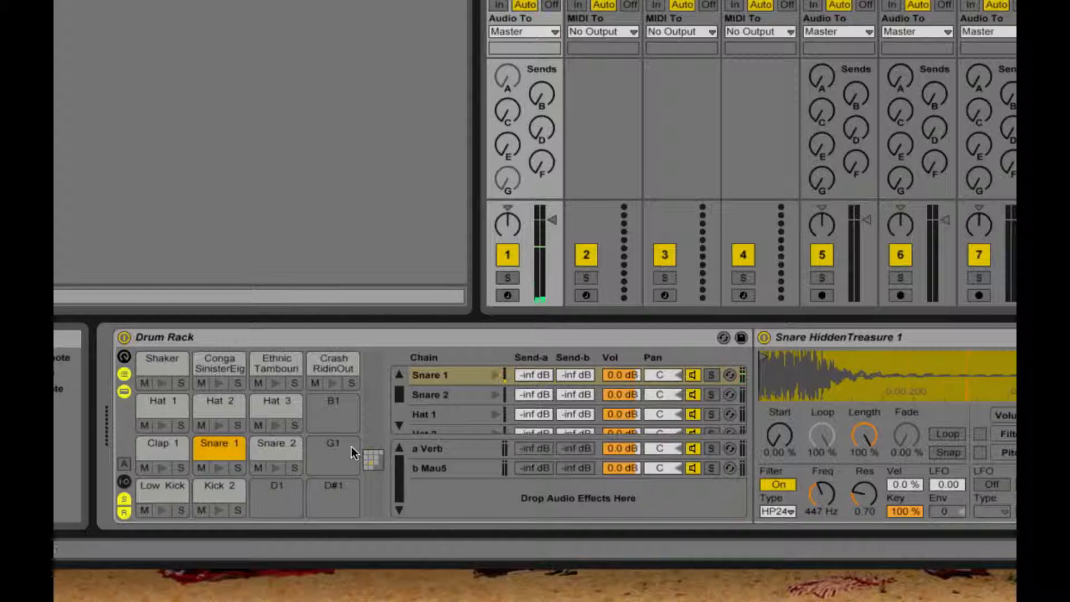
# - Enable Snare 2's sampler filter as HP24 with its frequency at about 708 Hz, and audition the pad
pyautogui.click(271, 452)
pyautogui.click(778, 484)
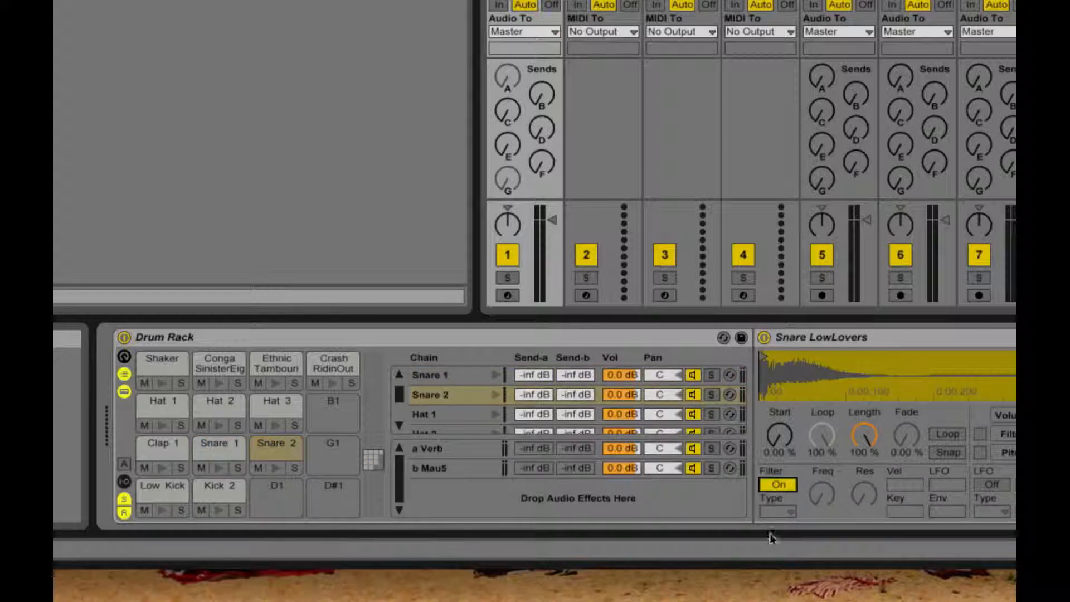
pyautogui.click(778, 511)
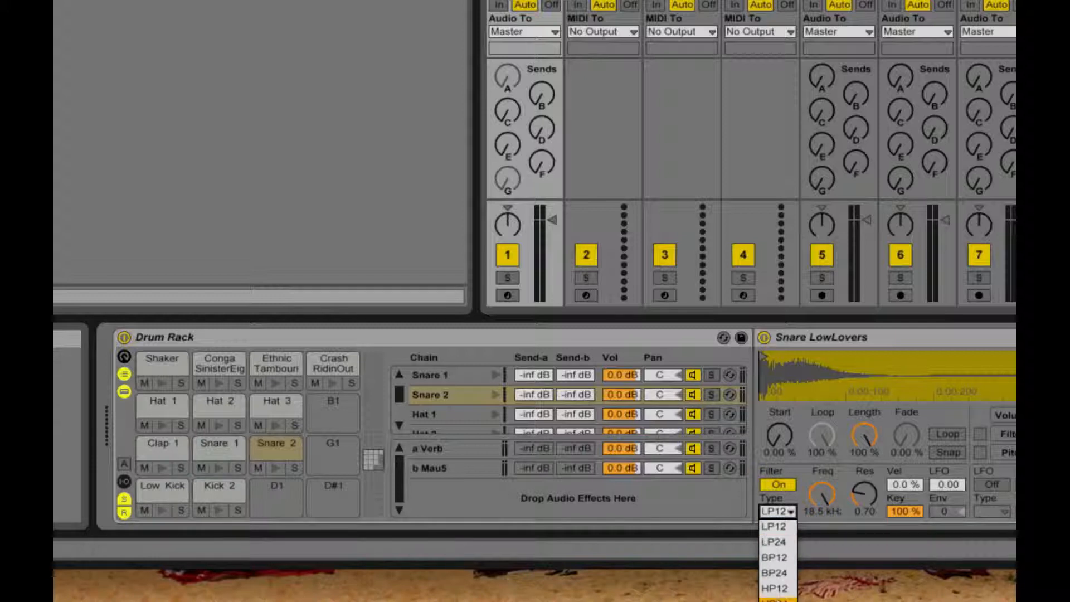
pyautogui.click(777, 590)
pyautogui.moveTo(824, 491); pyautogui.dragTo(825, 535)
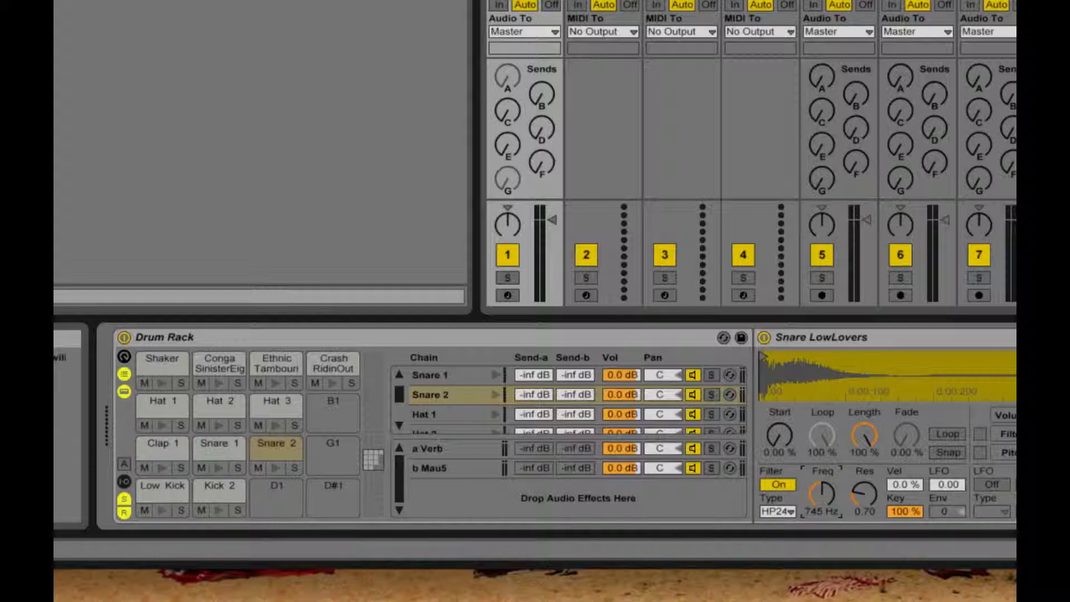
pyautogui.click(268, 471)
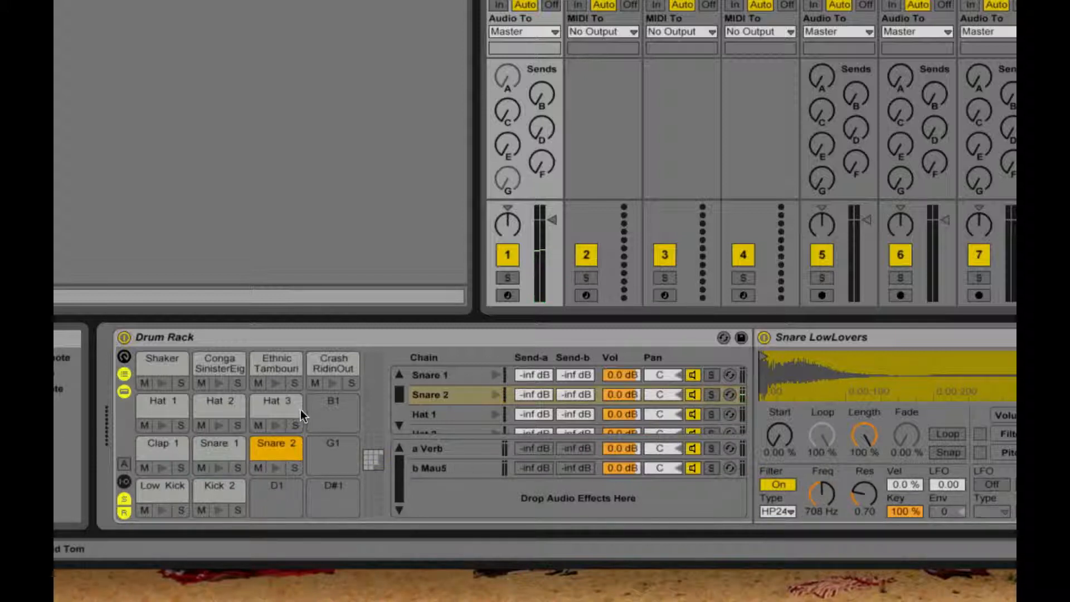
# - Enable Hat 1's sampler filter as HP24 with its frequency at about 1.24 kHz, and audition the pad
pyautogui.click(156, 417)
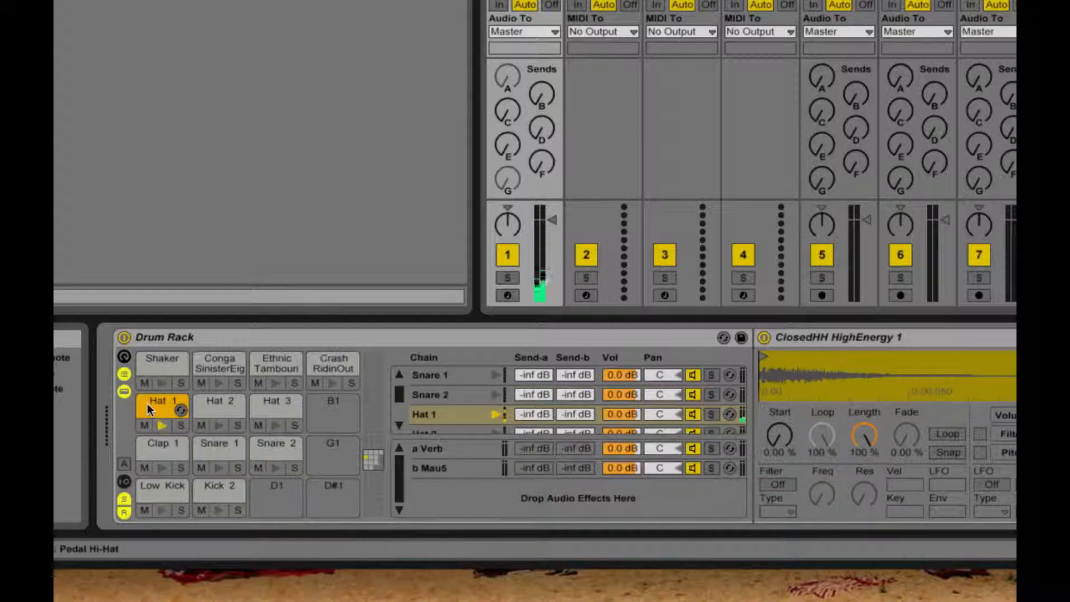
pyautogui.click(791, 483)
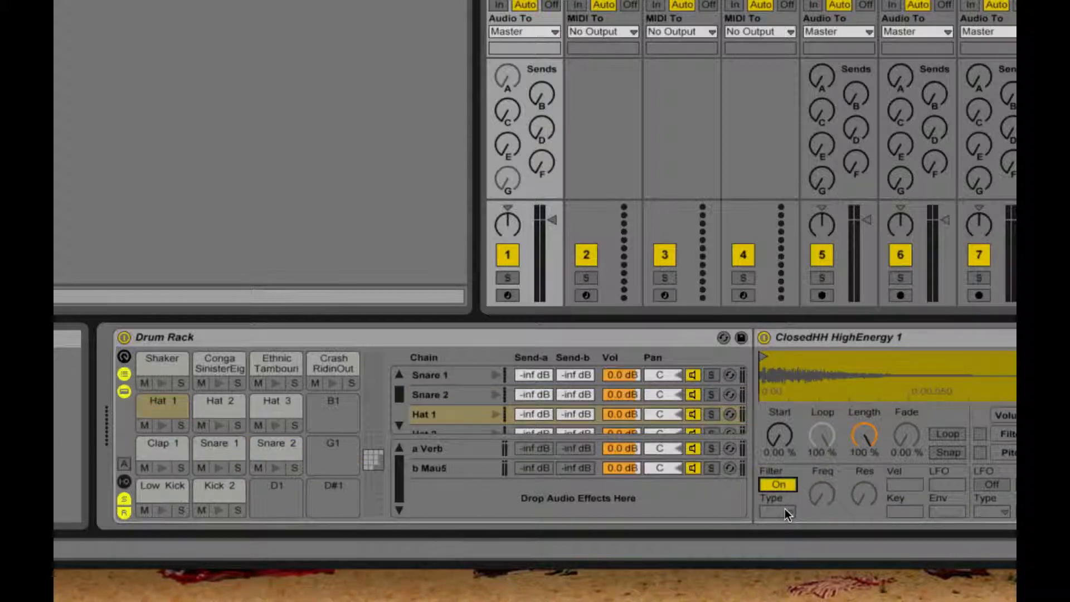
pyautogui.click(785, 510)
pyautogui.click(798, 550)
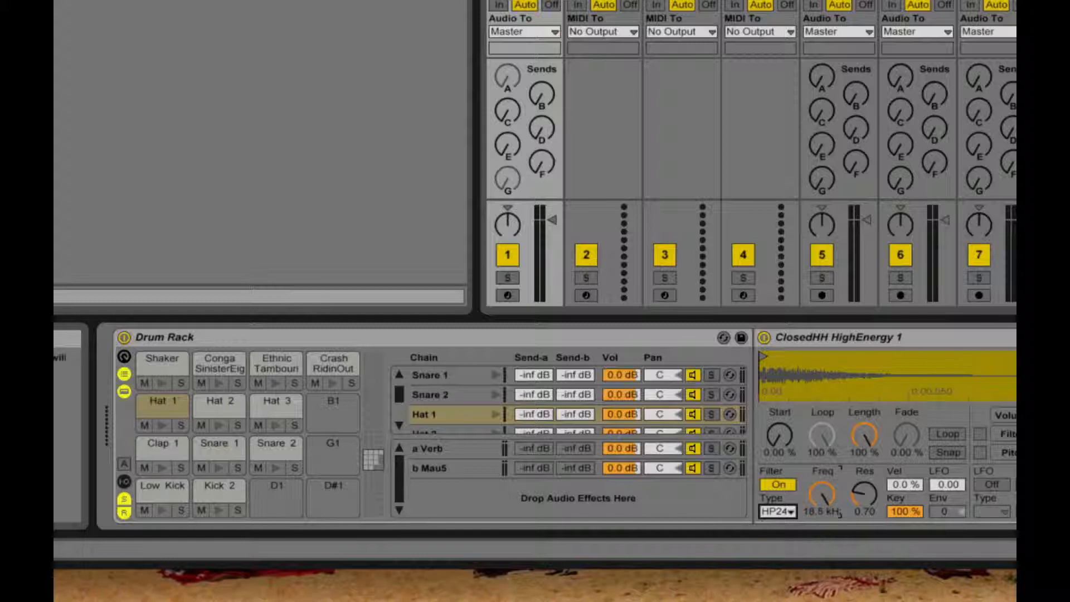
pyautogui.moveTo(822, 494); pyautogui.dragTo(822, 524)
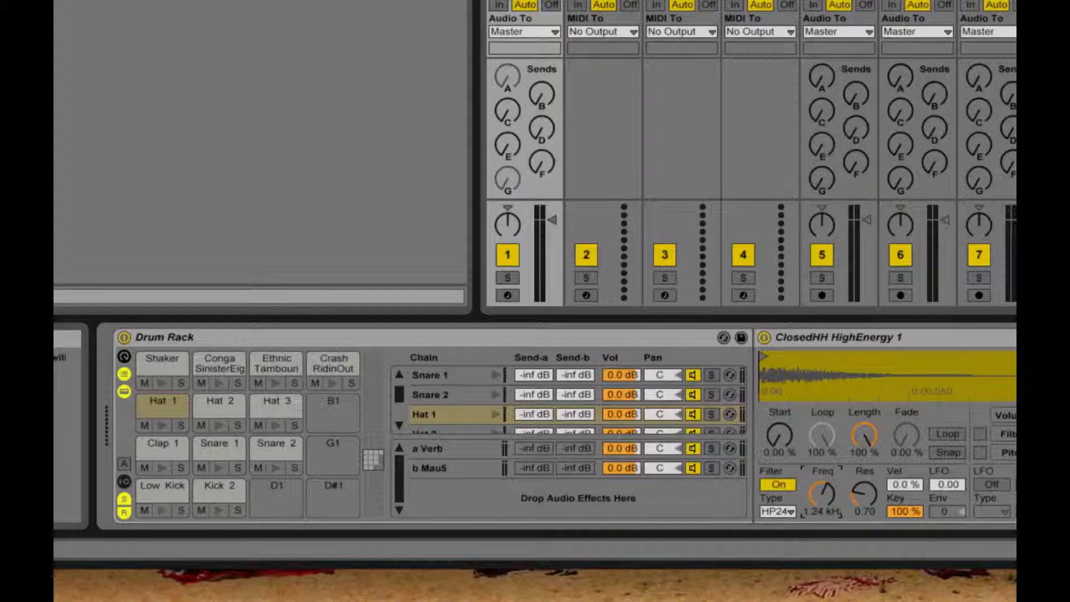
pyautogui.click(156, 426)
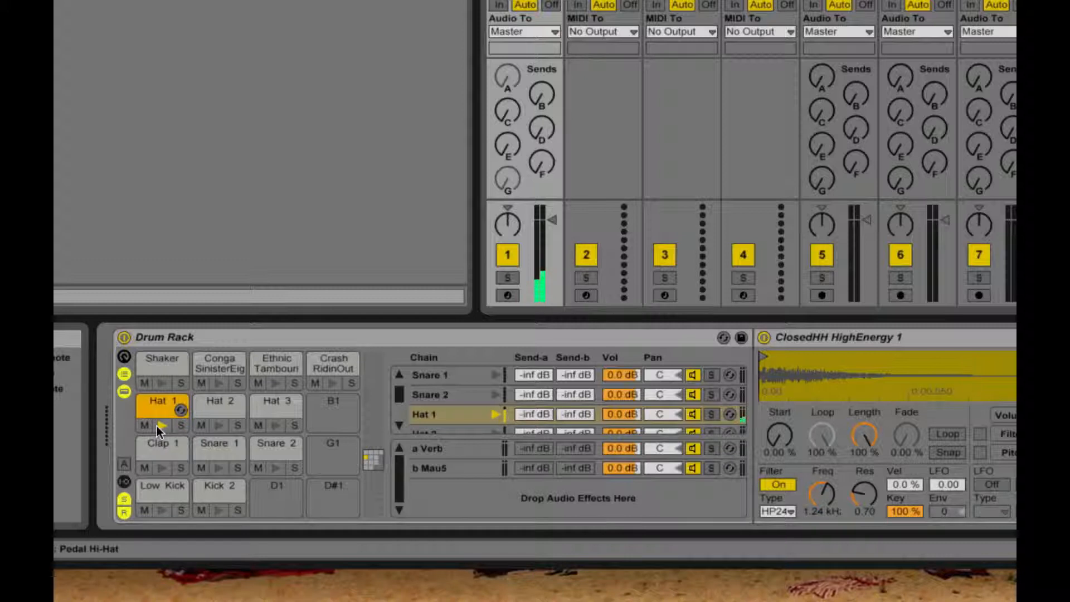
# - Enable Hat 2's sampler filter as HP24 with its frequency at about 961 Hz, and audition the pad
pyautogui.click(206, 412)
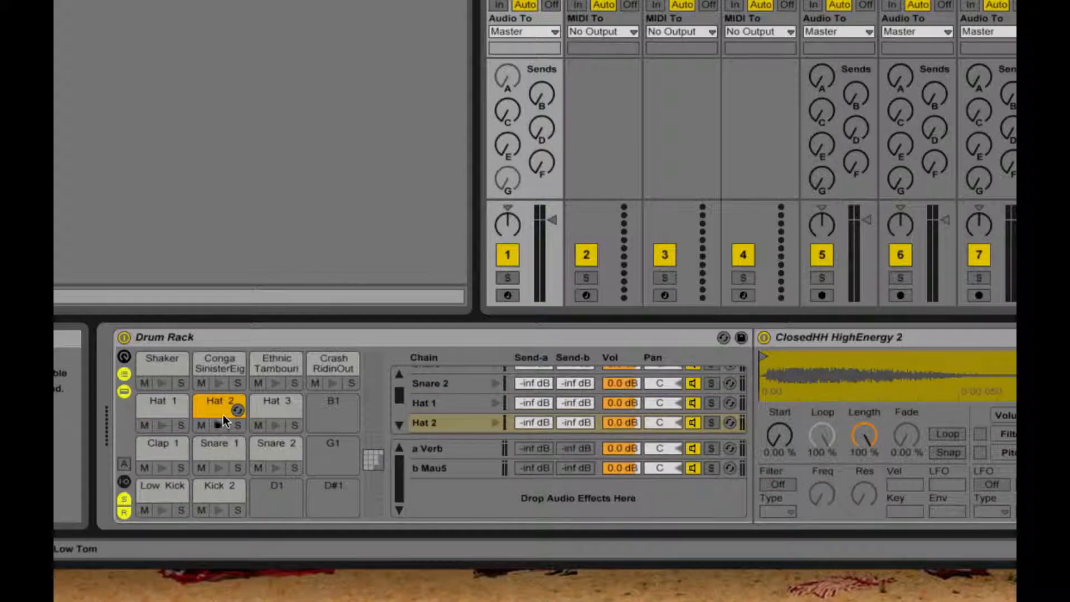
pyautogui.click(770, 489)
pyautogui.click(778, 511)
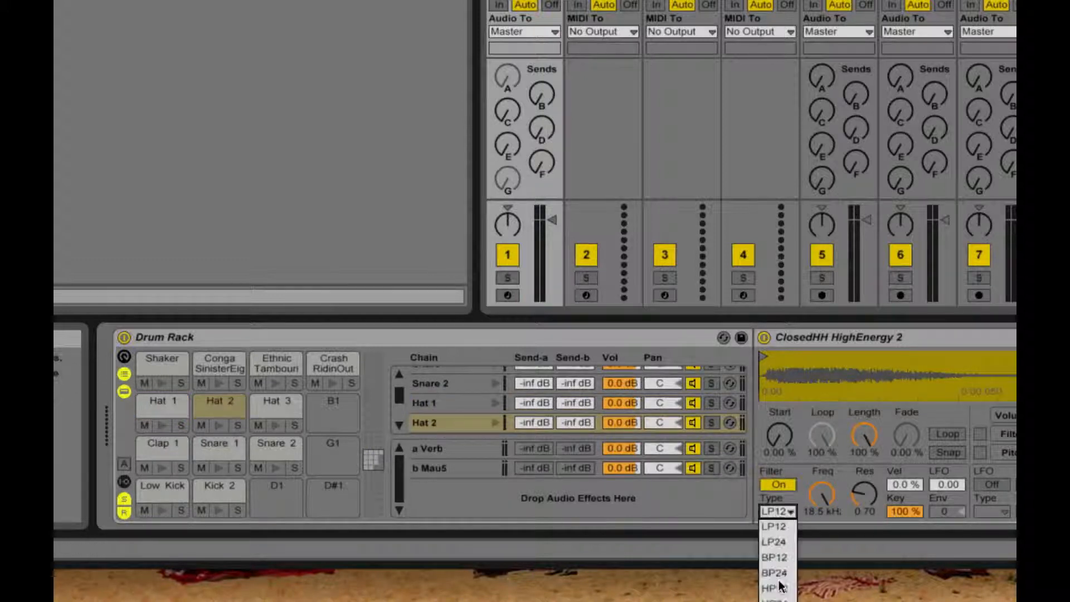
pyautogui.click(778, 521)
pyautogui.click(777, 516)
pyautogui.click(779, 601)
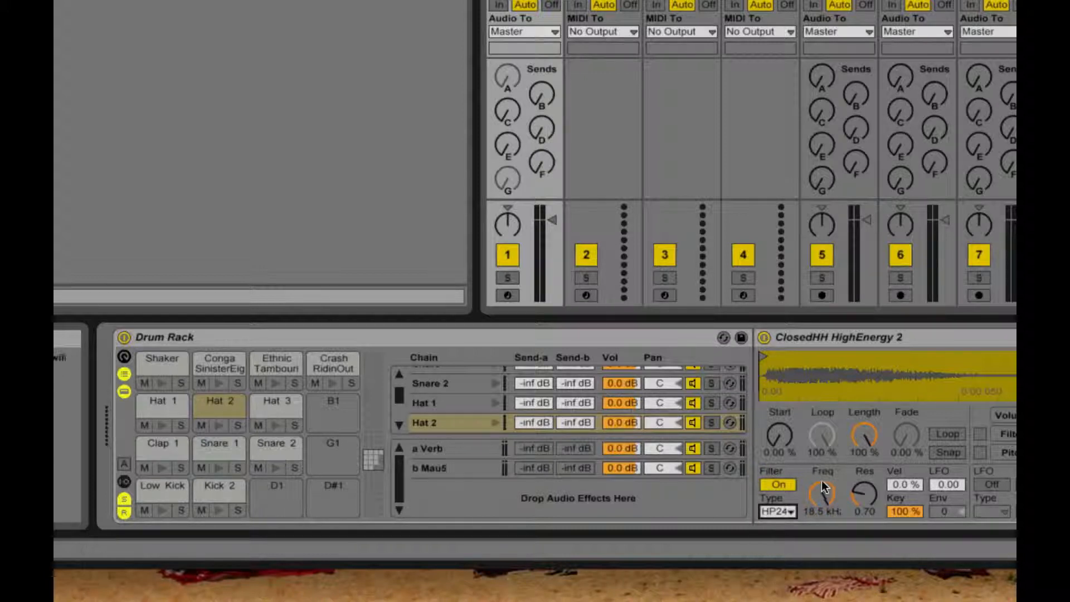
pyautogui.moveTo(823, 492); pyautogui.dragTo(824, 544)
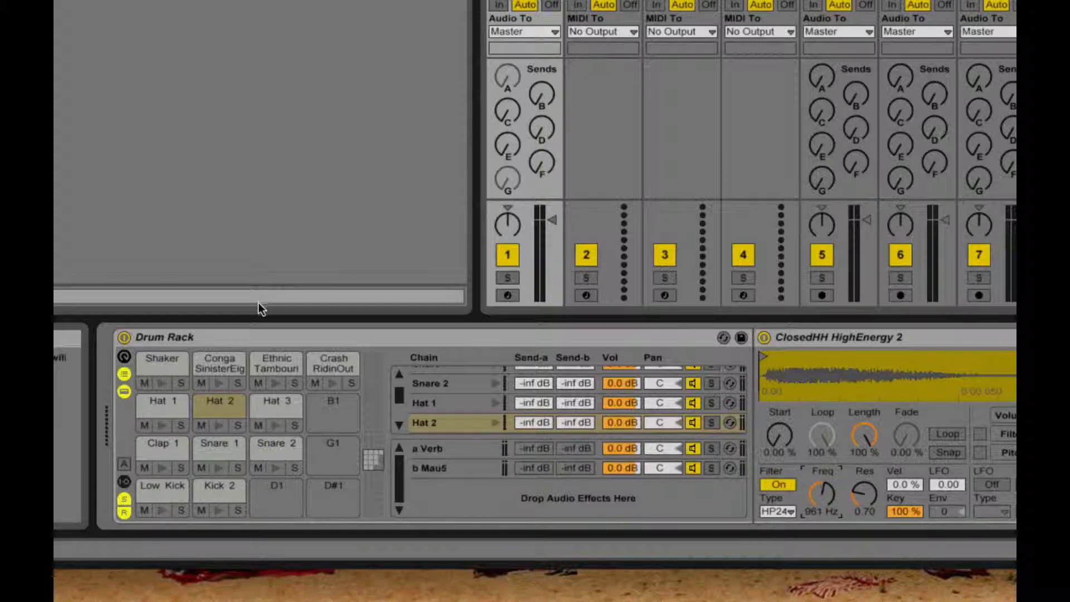
pyautogui.click(218, 426)
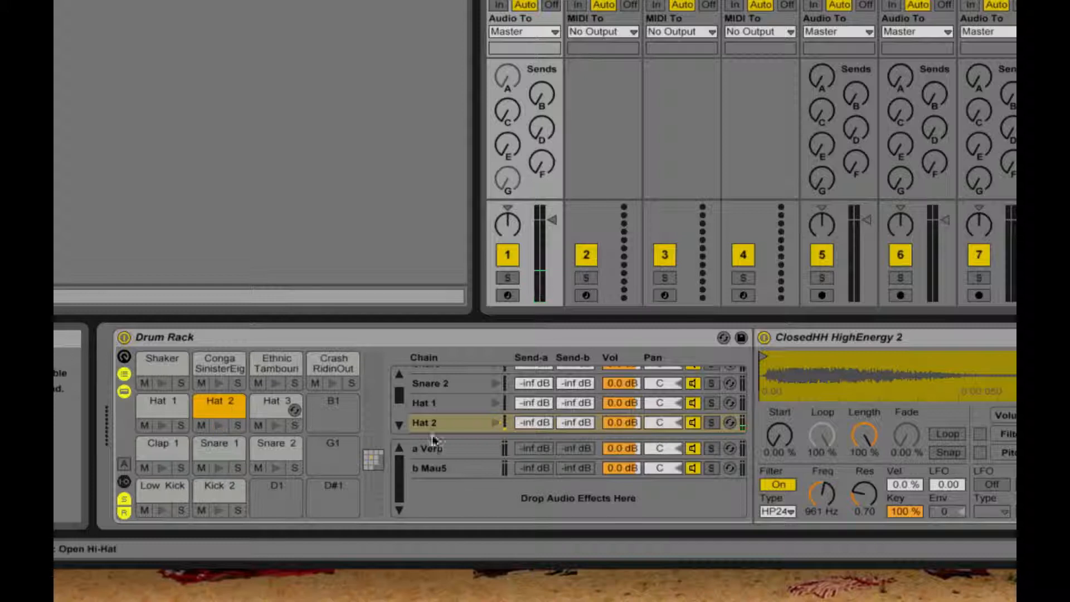
# - Raise Hat 2's filter frequency in stages to about 2.80 kHz, auditioning the pad after each adjustment
pyautogui.moveTo(831, 496); pyautogui.dragTo(830, 483)
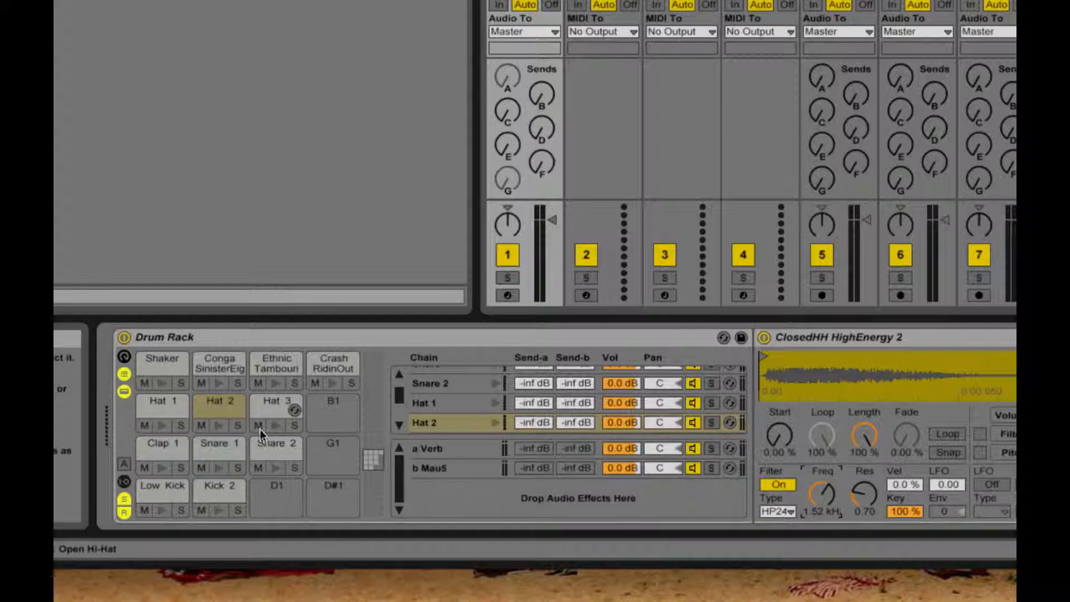
pyautogui.click(215, 426)
pyautogui.click(215, 427)
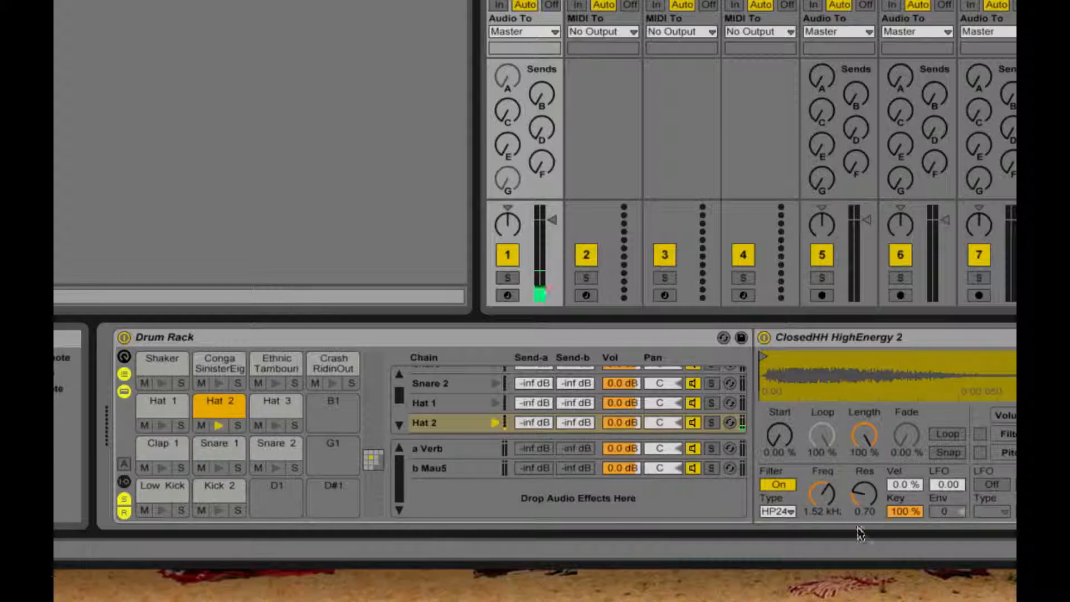
pyautogui.moveTo(822, 495); pyautogui.dragTo(821, 479)
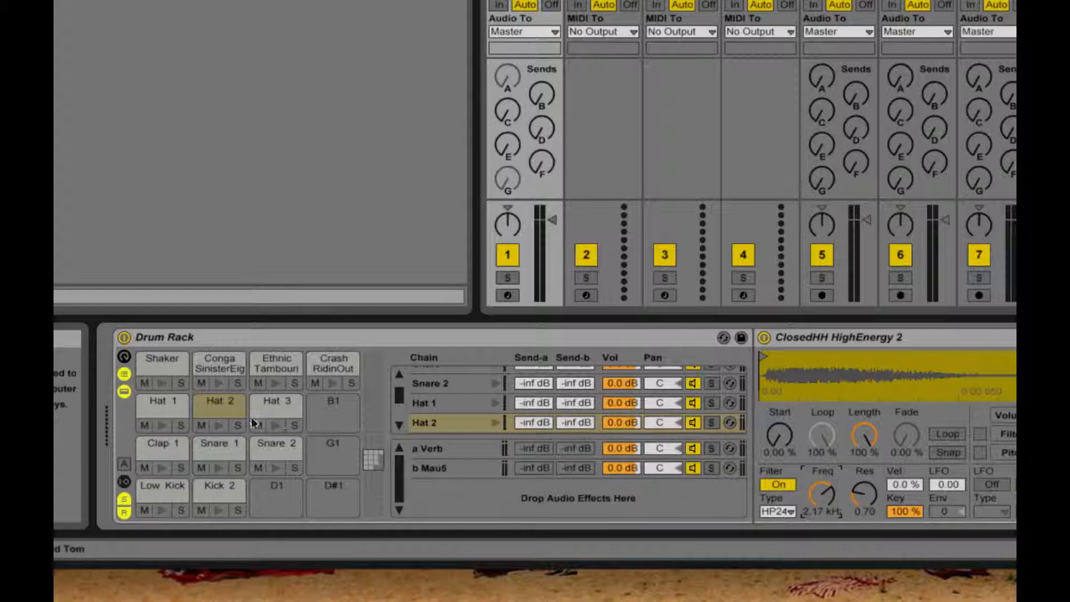
pyautogui.click(217, 427)
pyautogui.click(218, 426)
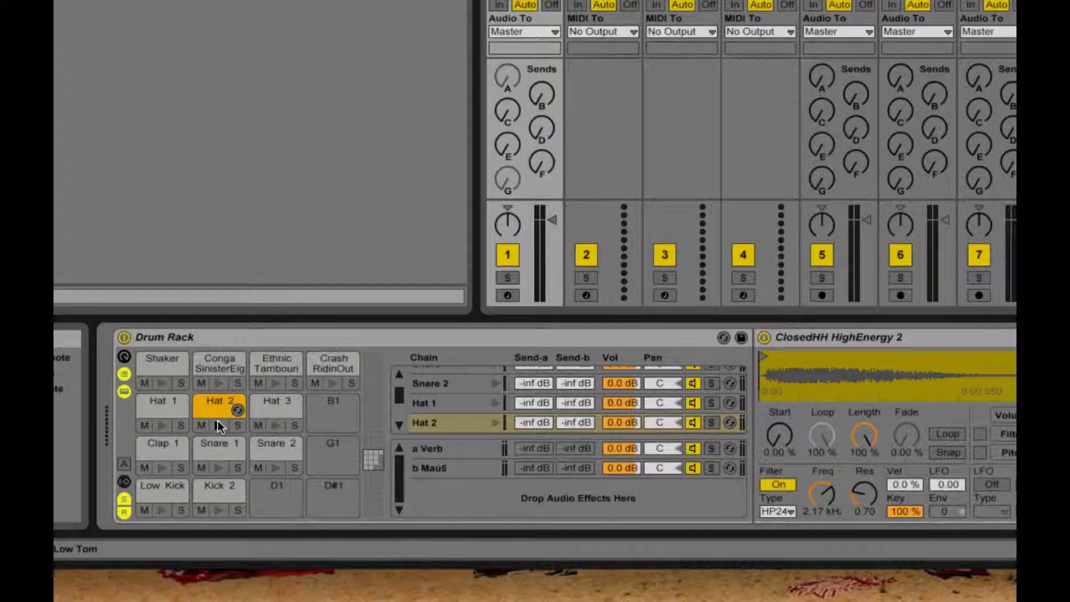
pyautogui.click(218, 425)
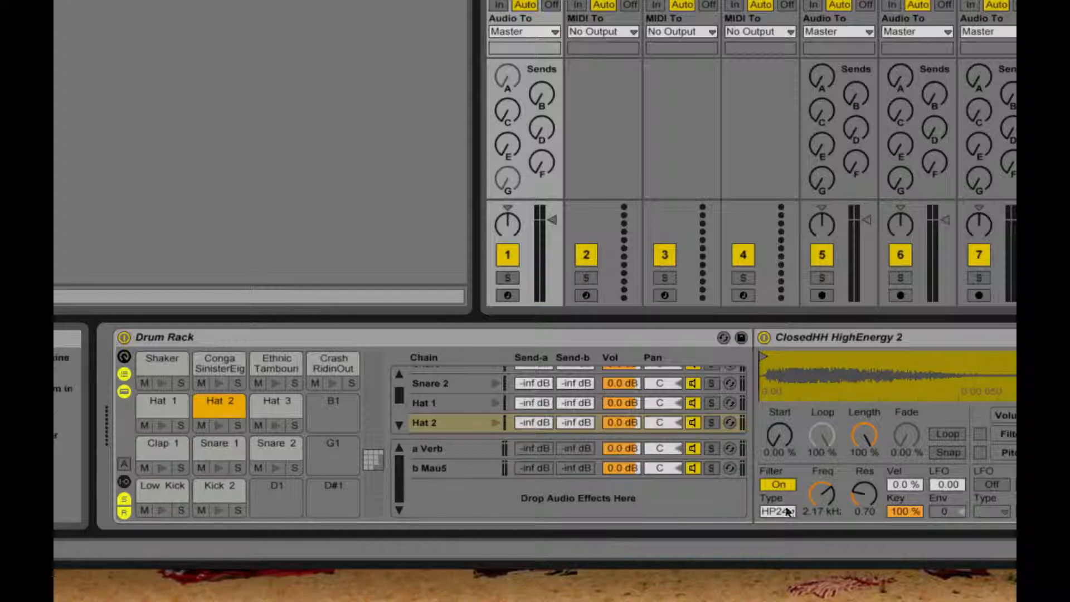
pyautogui.moveTo(822, 493)
pyautogui.mouseDown()
pyautogui.moveTo(823, 474)
pyautogui.moveTo(823, 505)
pyautogui.mouseUp()
pyautogui.click(220, 425)
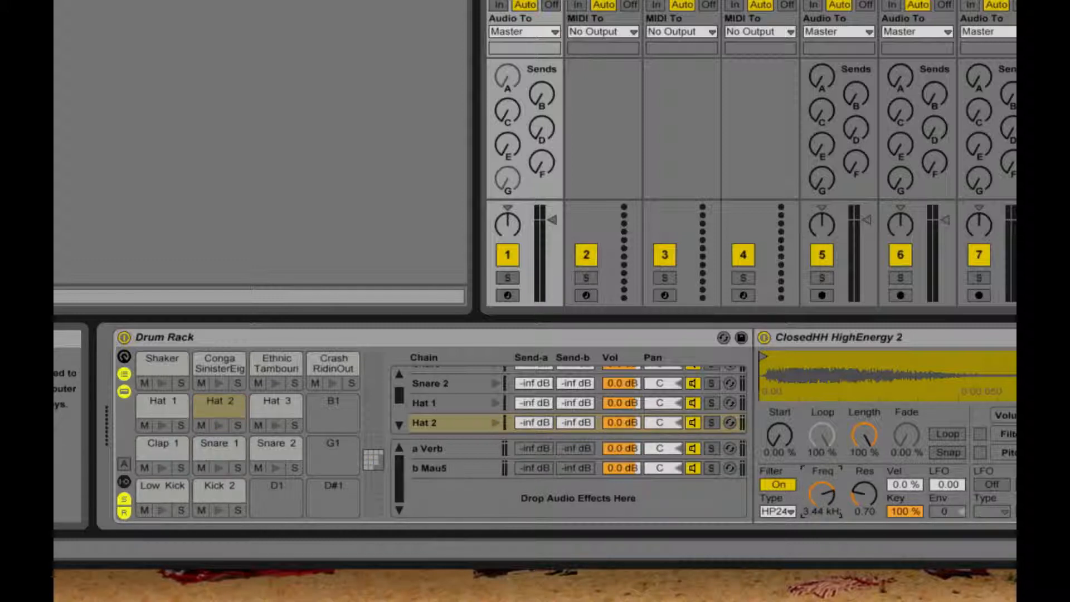
pyautogui.click(217, 426)
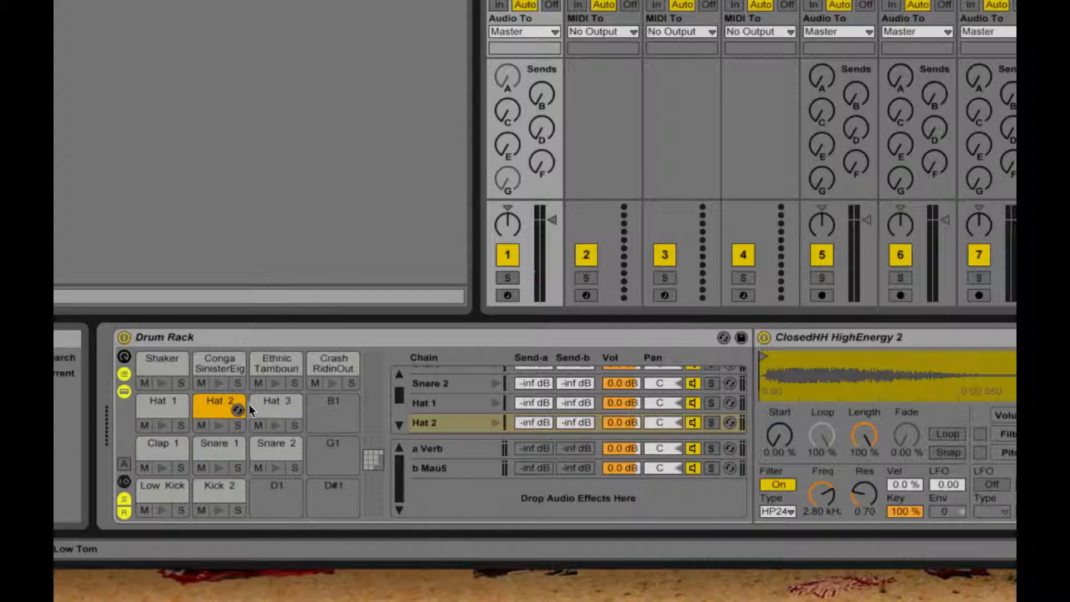
# - Enable Hat 3's sampler filter as HP24 and tune its frequency to about 1.18 kHz, auditioning the pad between adjustments
pyautogui.click(275, 406)
pyautogui.click(275, 425)
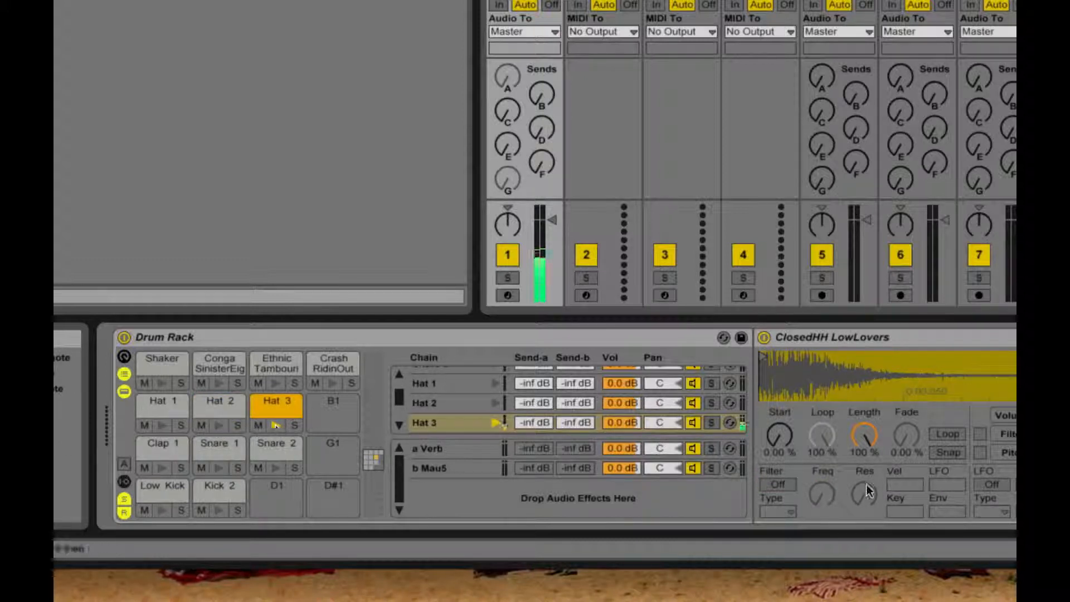
pyautogui.click(787, 485)
pyautogui.click(787, 486)
pyautogui.click(780, 507)
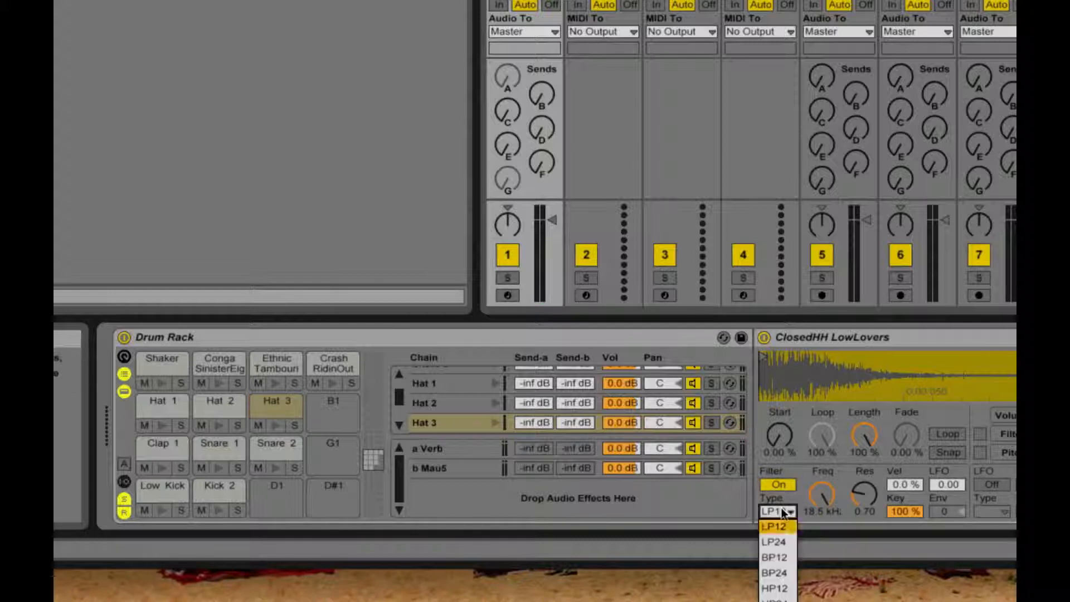
pyautogui.click(783, 598)
pyautogui.moveTo(822, 494); pyautogui.dragTo(822, 526)
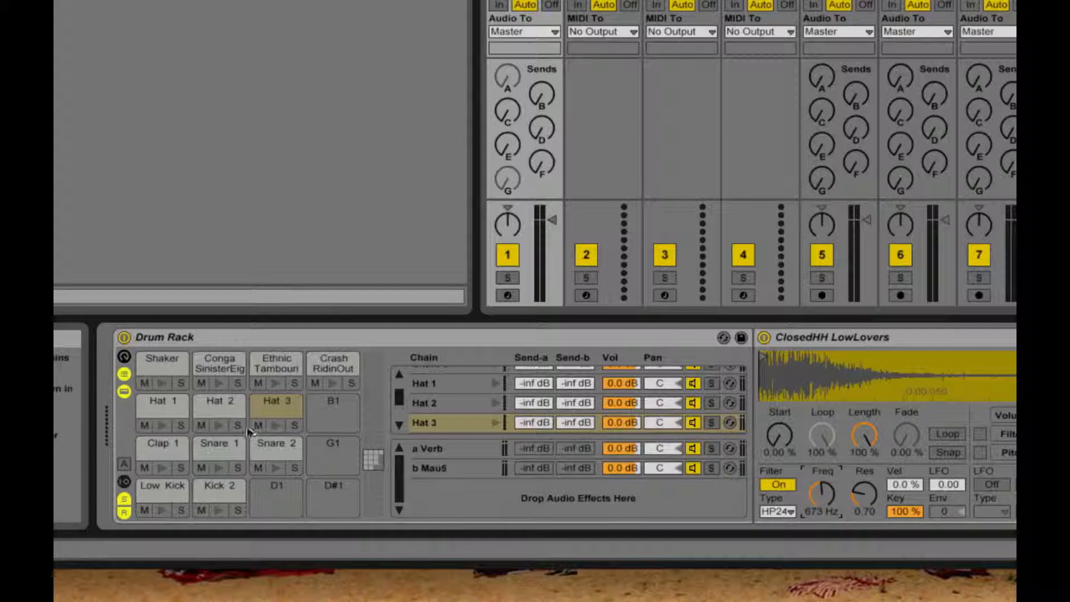
pyautogui.click(270, 420)
pyautogui.moveTo(823, 494); pyautogui.dragTo(822, 488)
pyautogui.click(279, 426)
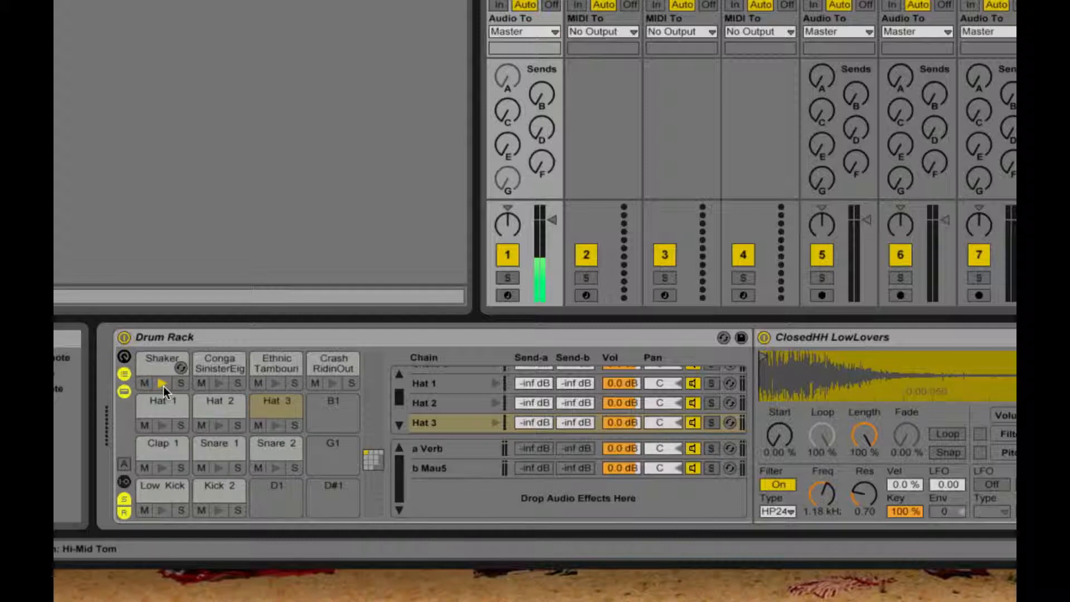
# - Enable the Shaker's sampler filter as BP24 with its frequency at about 608 Hz, and audition the pad
pyautogui.click(161, 364)
pyautogui.click(775, 485)
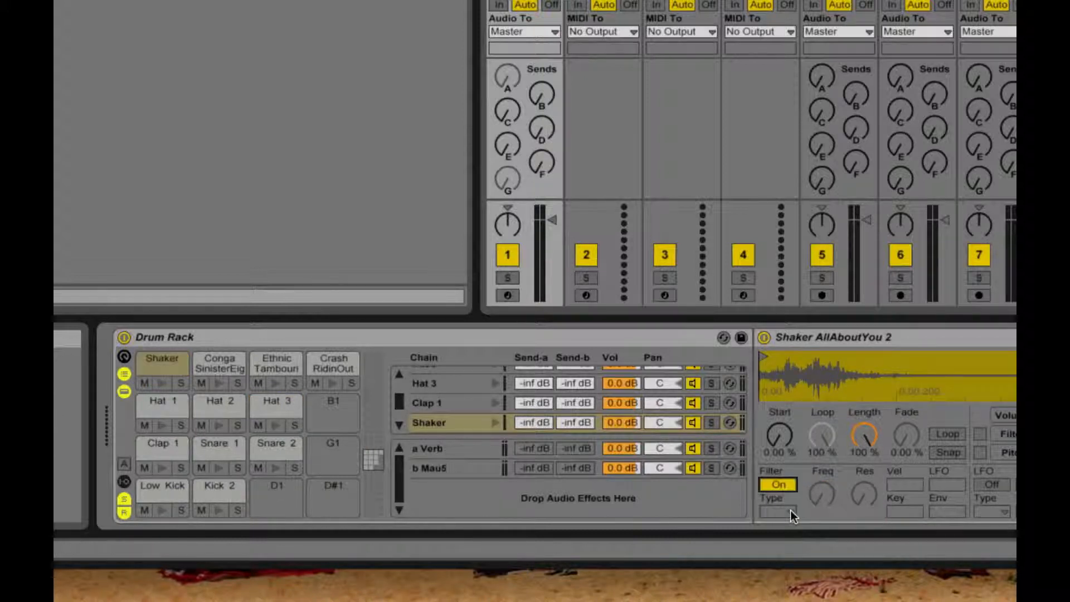
pyautogui.click(790, 510)
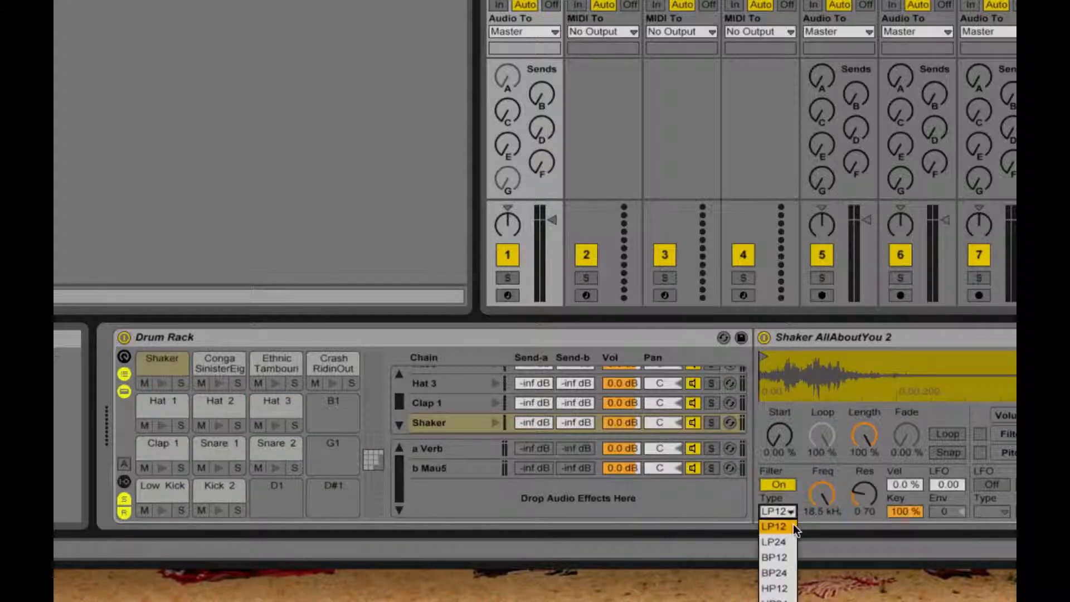
pyautogui.click(783, 577)
pyautogui.moveTo(823, 495); pyautogui.dragTo(822, 535)
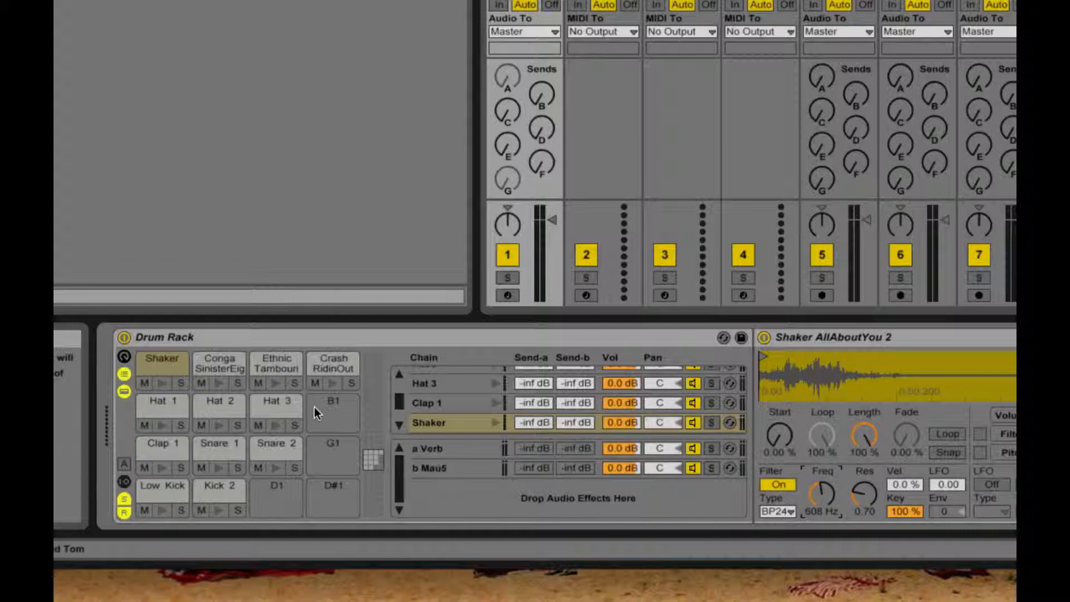
pyautogui.click(161, 382)
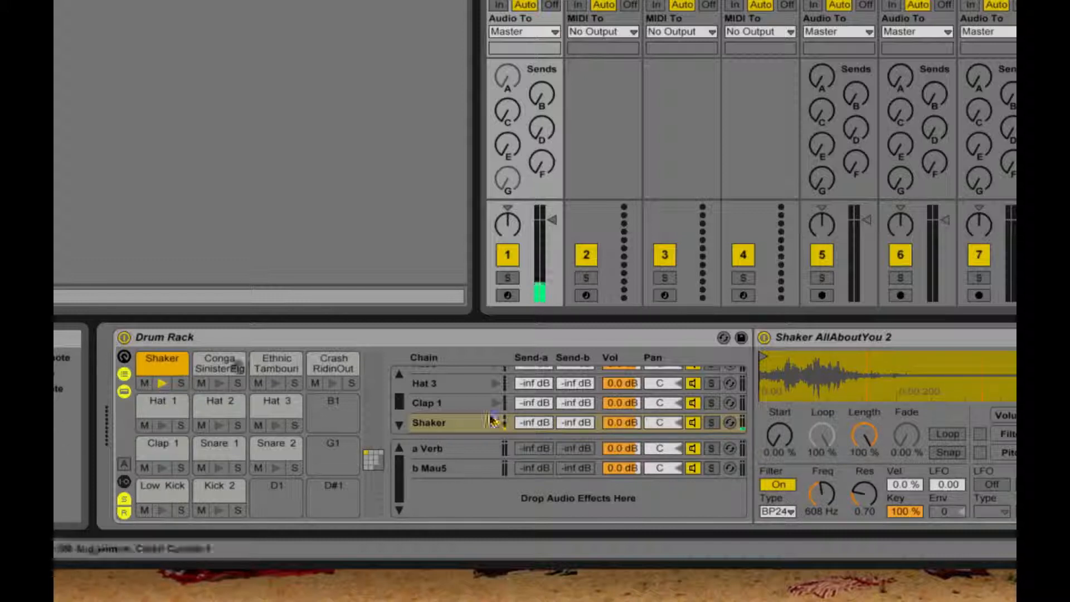
# - Raise the Shaker's filter frequency in stages to about 2.80 kHz, auditioning the pad along the way
pyautogui.moveTo(830, 511); pyautogui.dragTo(822, 484)
pyautogui.click(165, 386)
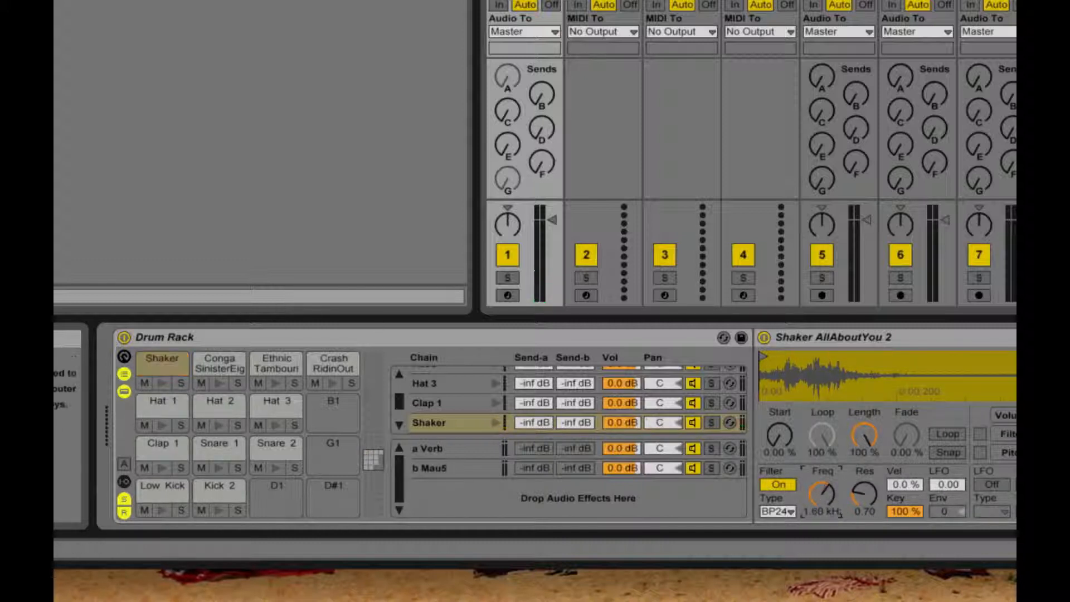
pyautogui.click(144, 383)
pyautogui.click(144, 383)
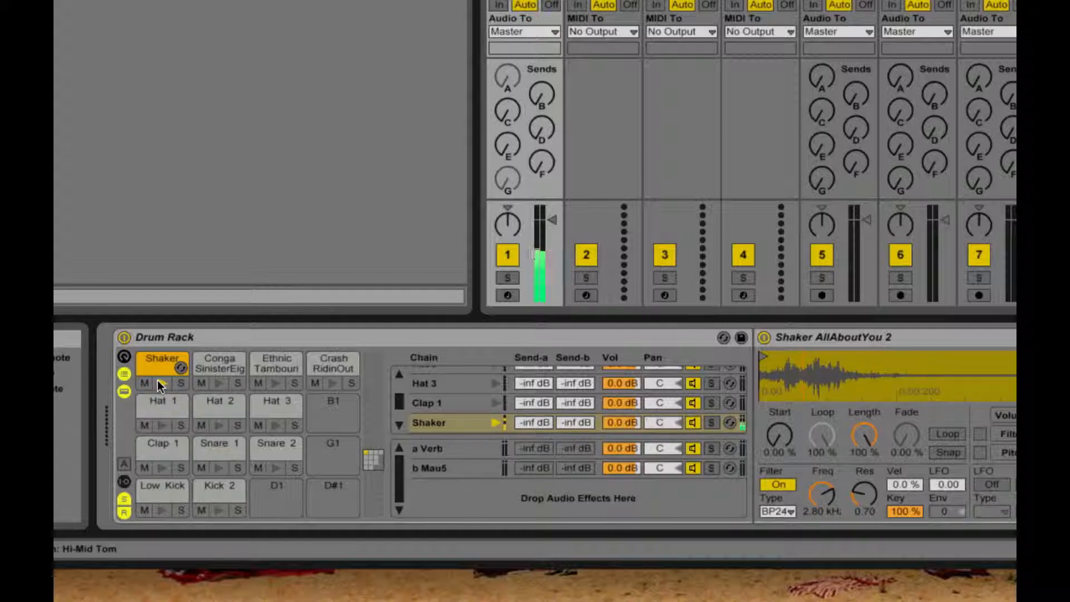
# - Change the Shaker's filter type to HP24, lower its frequency to about 329 Hz, and audition the pad
pyautogui.click(777, 511)
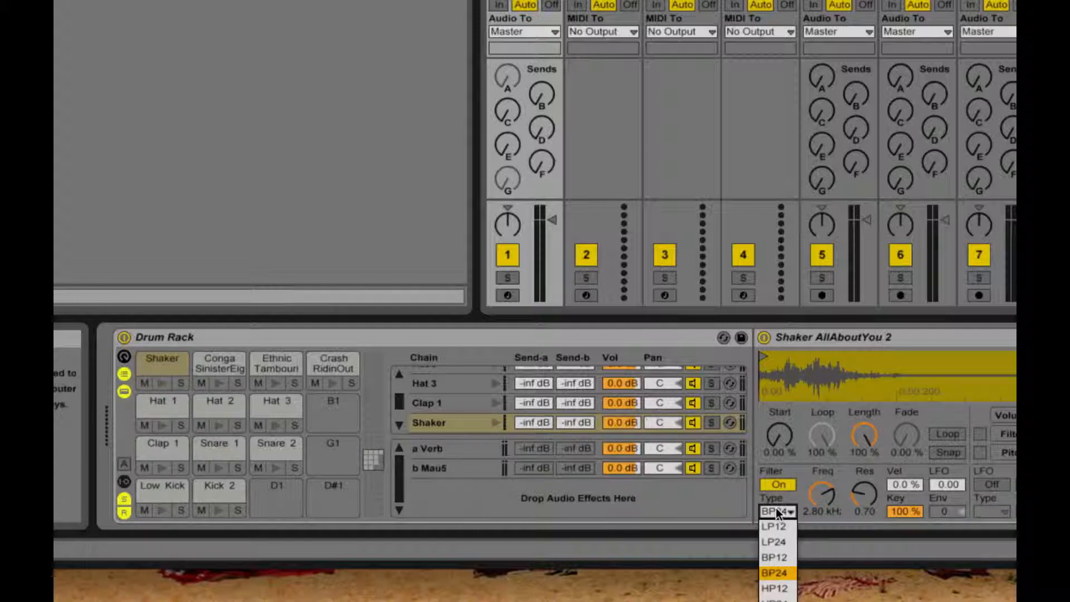
pyautogui.click(777, 590)
pyautogui.moveTo(829, 498); pyautogui.dragTo(828, 518)
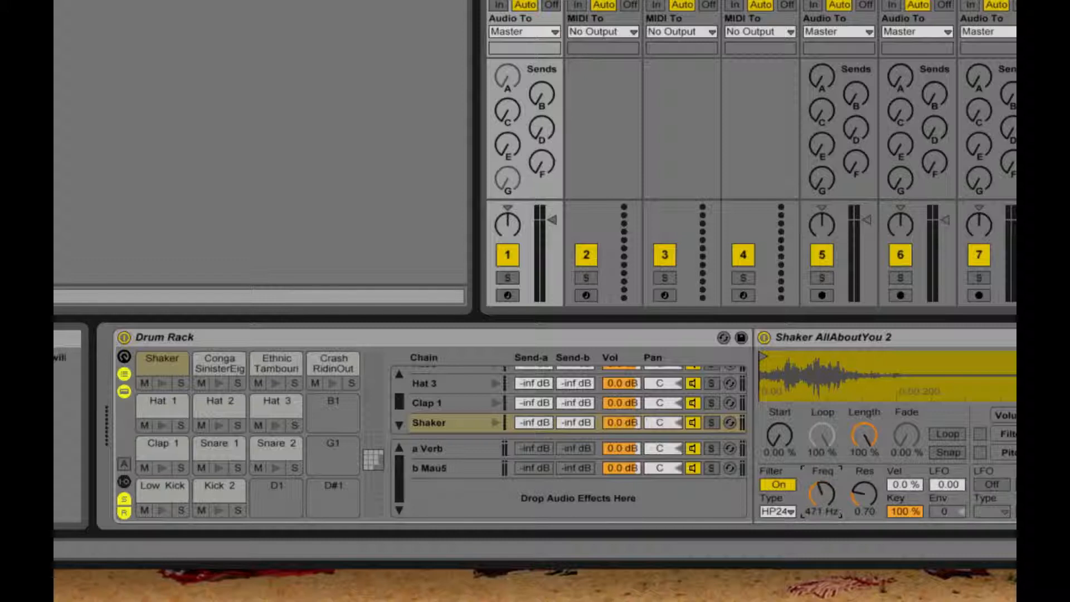
pyautogui.click(161, 384)
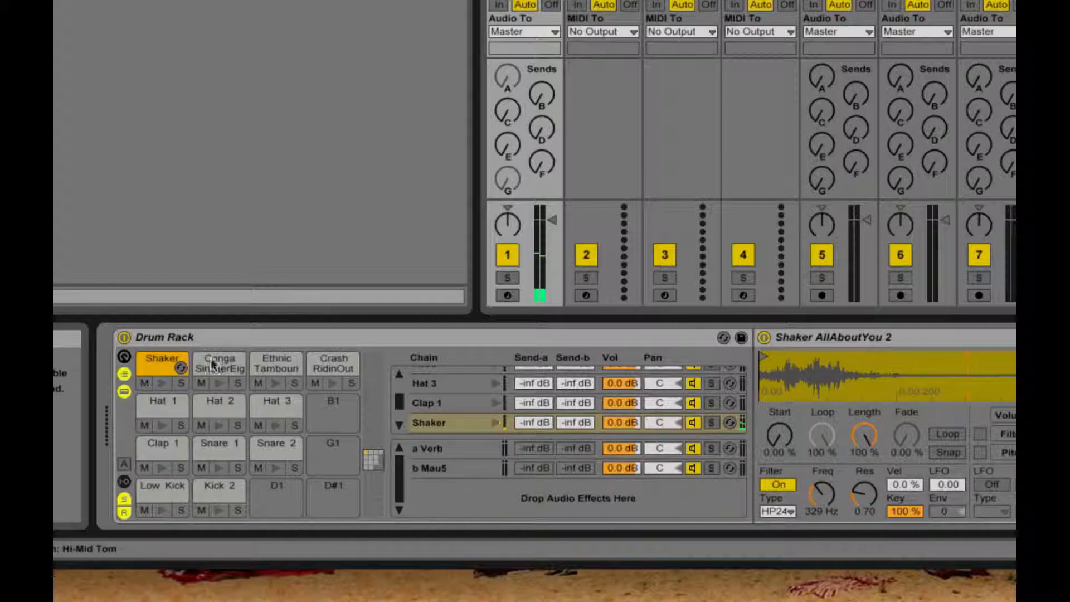
# - Enable the Conga's sampler filter as HP24 and tune its frequency to about 868 Hz, auditioning the pad between adjustments
pyautogui.click(216, 379)
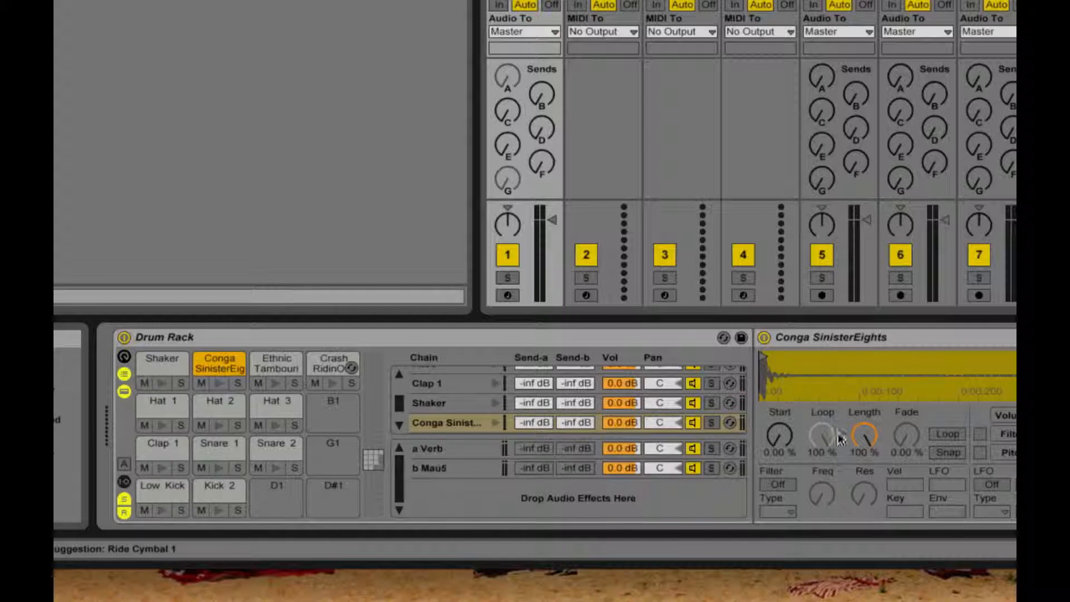
pyautogui.click(777, 485)
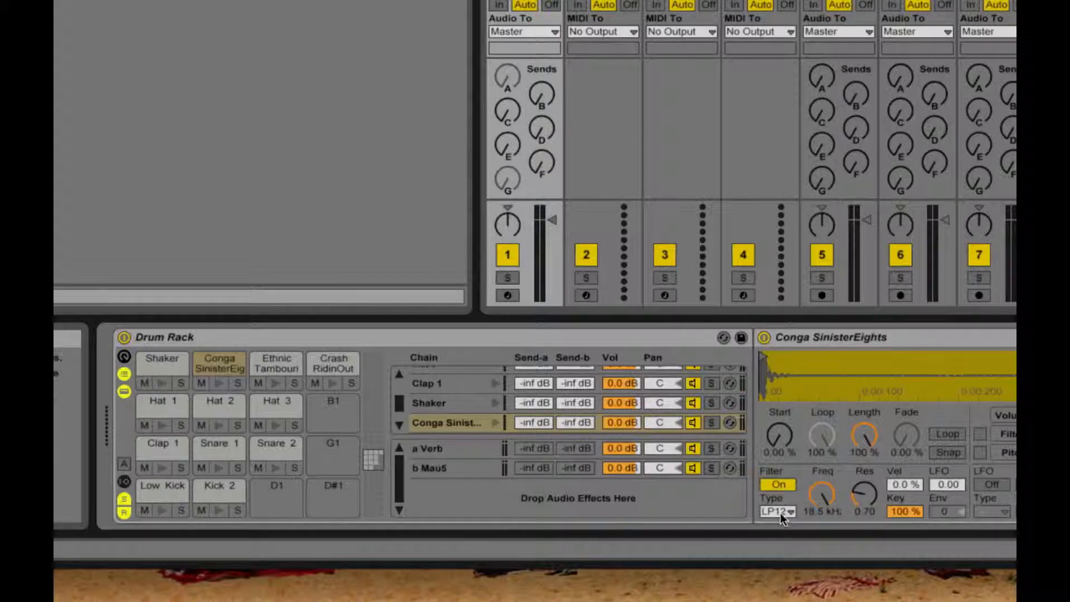
pyautogui.click(780, 512)
pyautogui.click(783, 582)
pyautogui.moveTo(822, 494); pyautogui.dragTo(822, 518)
pyautogui.click(220, 383)
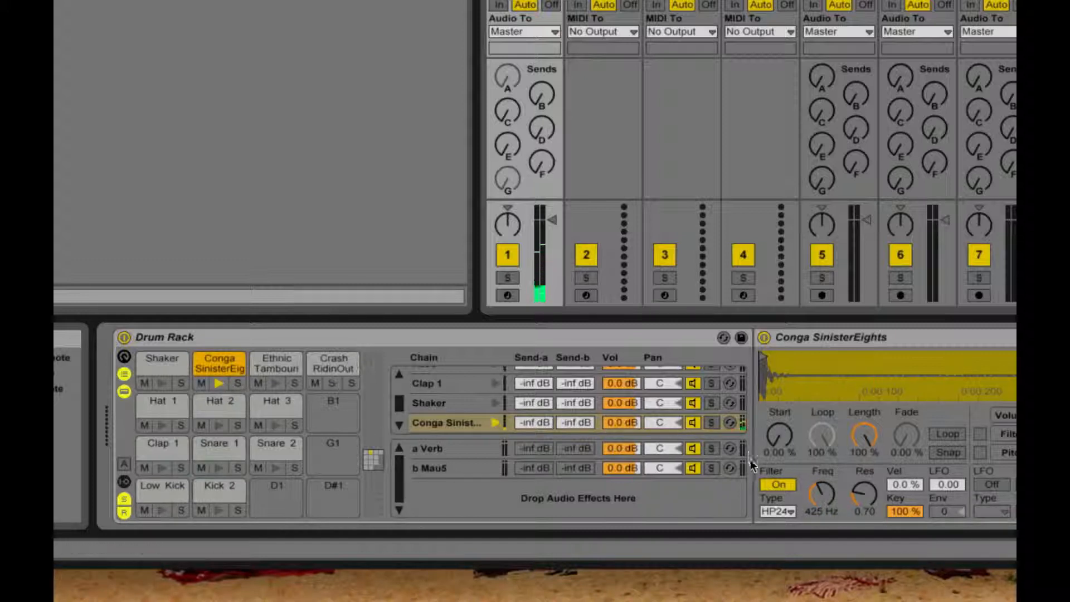
pyautogui.moveTo(822, 494); pyautogui.dragTo(821, 486)
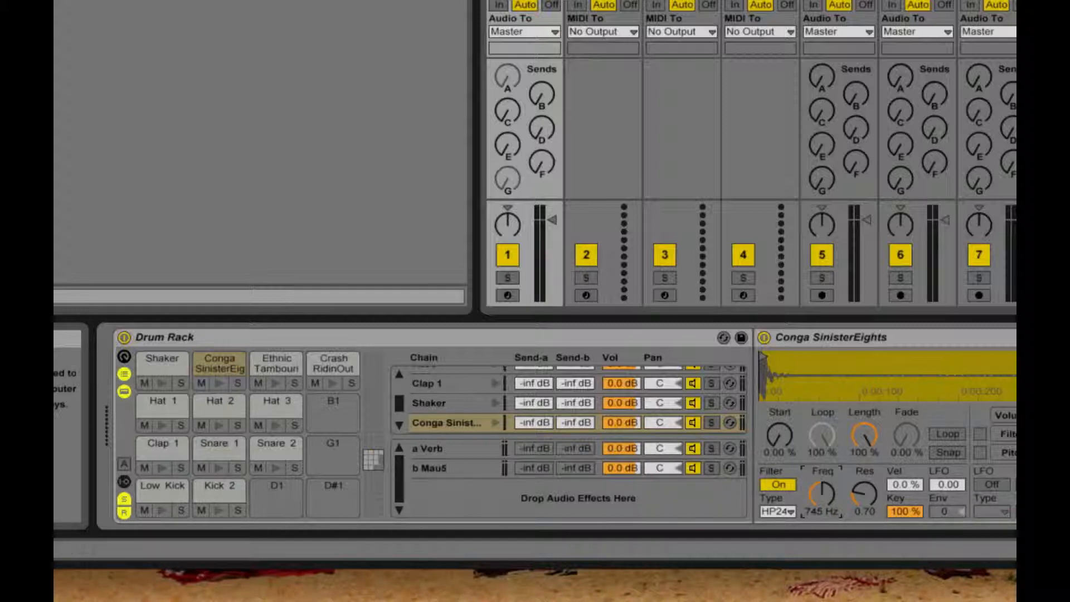
pyautogui.click(219, 383)
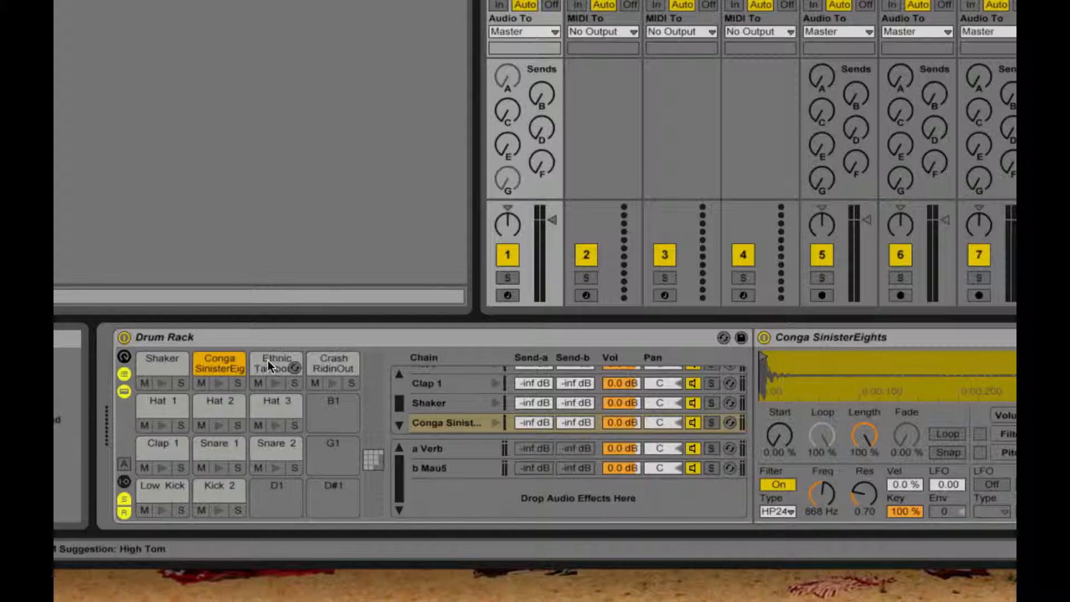
# - Enable the Ethnic Tambourine's sampler filter as HP24 with its frequency at about 745 Hz, and audition the pad
pyautogui.click(276, 383)
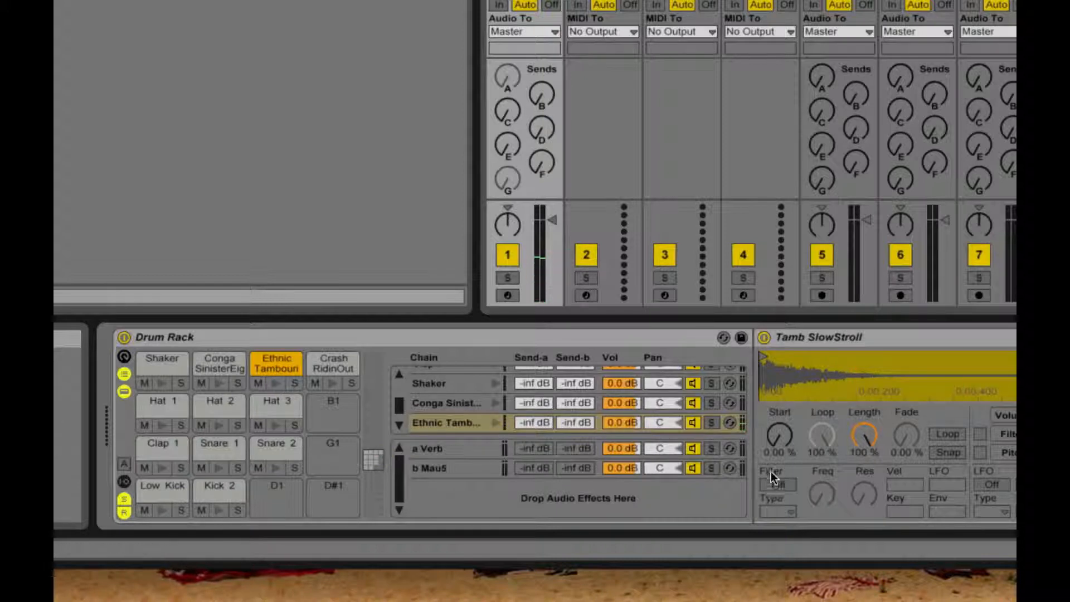
pyautogui.click(779, 484)
pyautogui.click(782, 511)
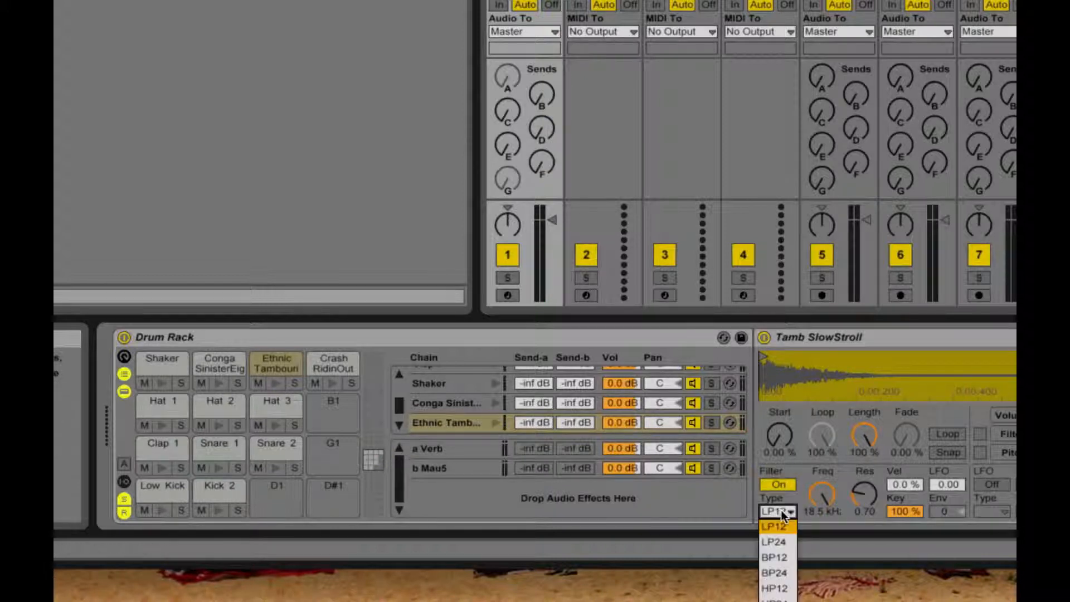
pyautogui.click(778, 600)
pyautogui.moveTo(822, 494); pyautogui.dragTo(823, 524)
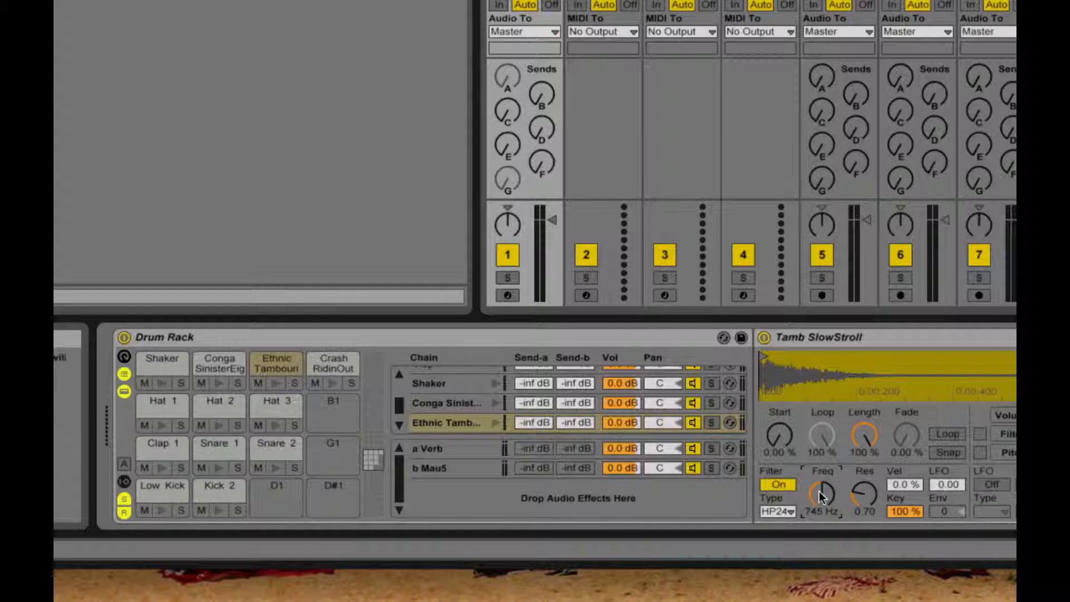
pyautogui.click(269, 385)
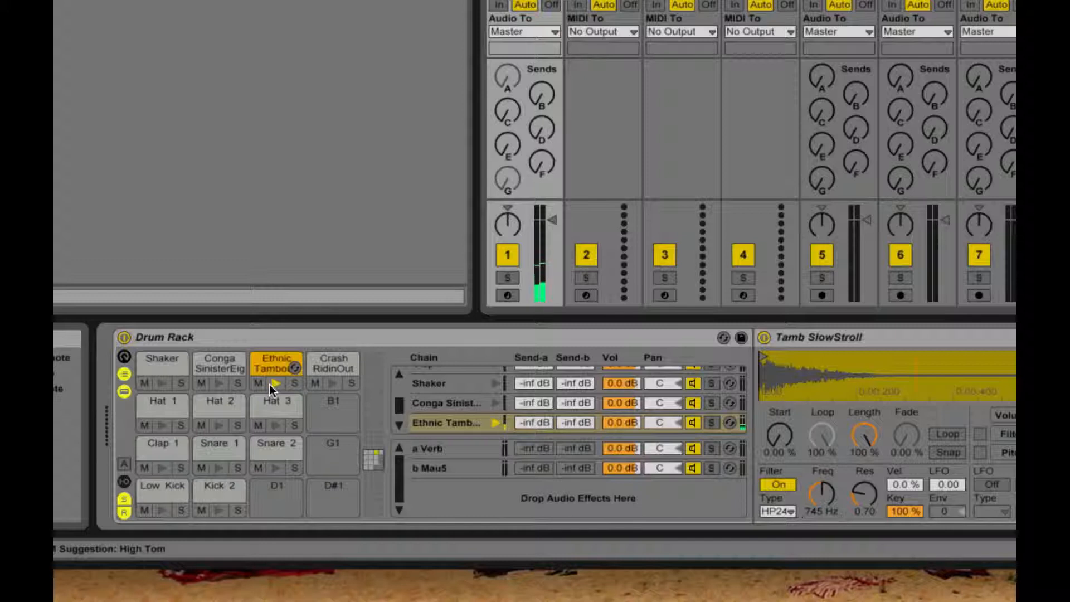
# - Try the Ethnic Tambourine's filter frequency at about 1.18 kHz, settle it at about 784 Hz, and audition the pad after each adjustment
pyautogui.moveTo(822, 493); pyautogui.dragTo(822, 486)
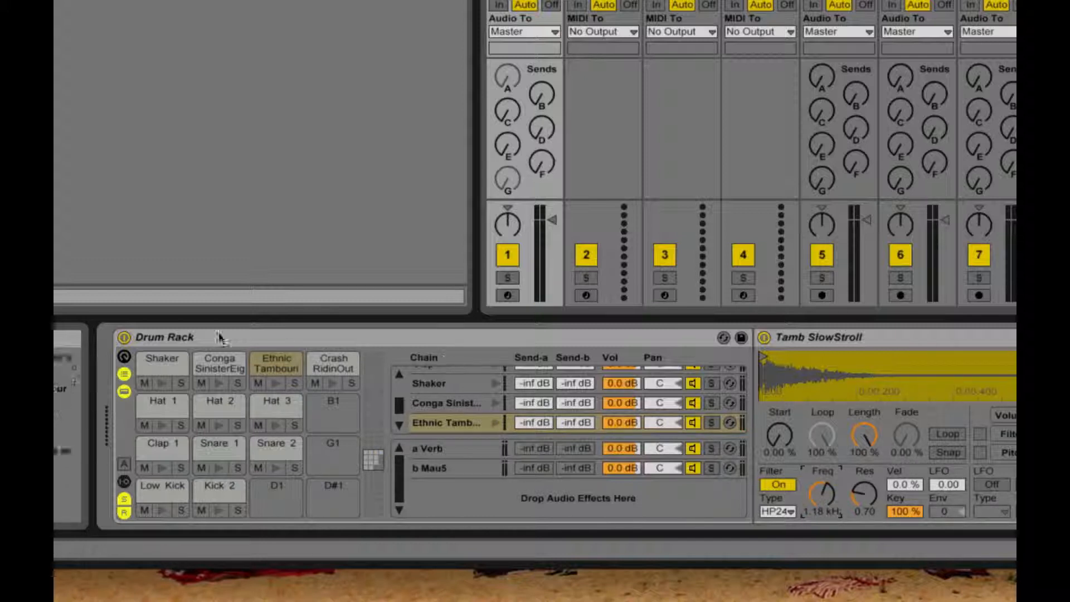
pyautogui.click(277, 384)
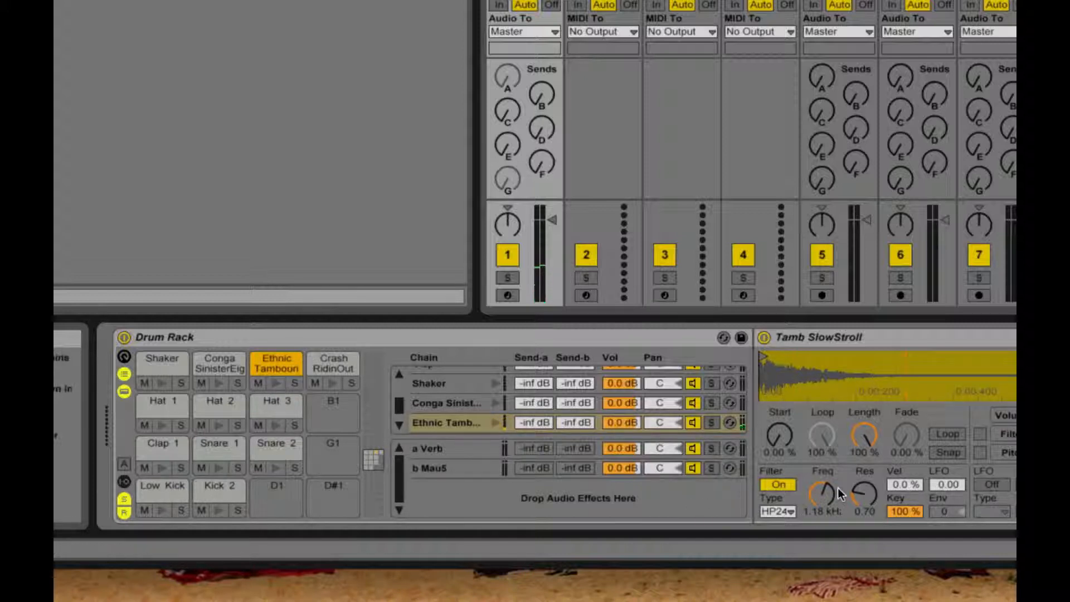
pyautogui.moveTo(823, 493); pyautogui.dragTo(822, 498)
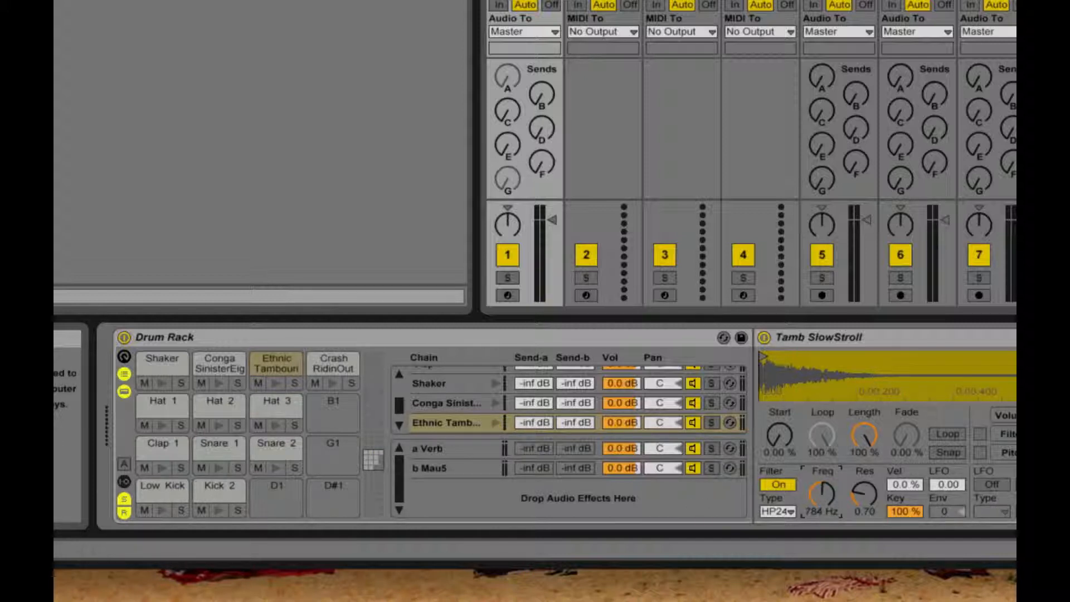
pyautogui.click(275, 384)
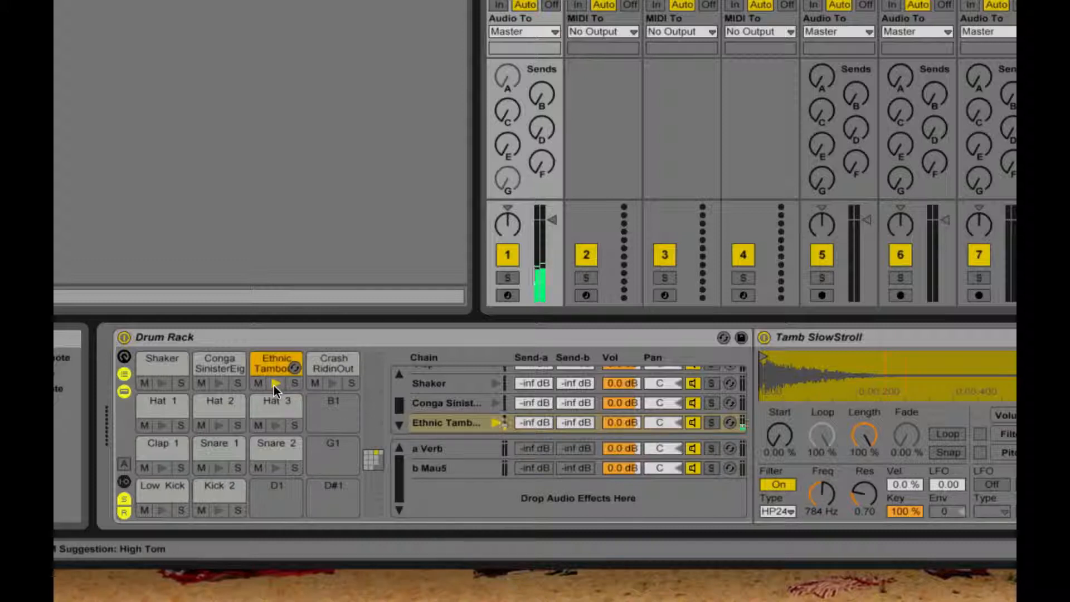
# - Enable the Crash's sampler filter as HP24 with its frequency at about 2.29 kHz, and audition the pad
pyautogui.click(323, 365)
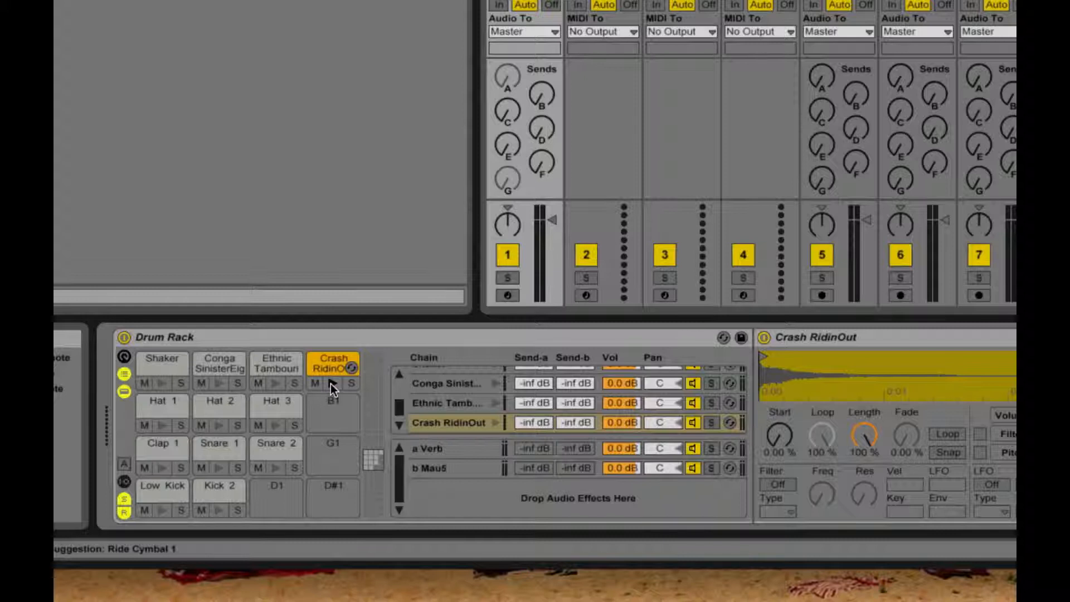
pyautogui.click(330, 383)
pyautogui.click(780, 486)
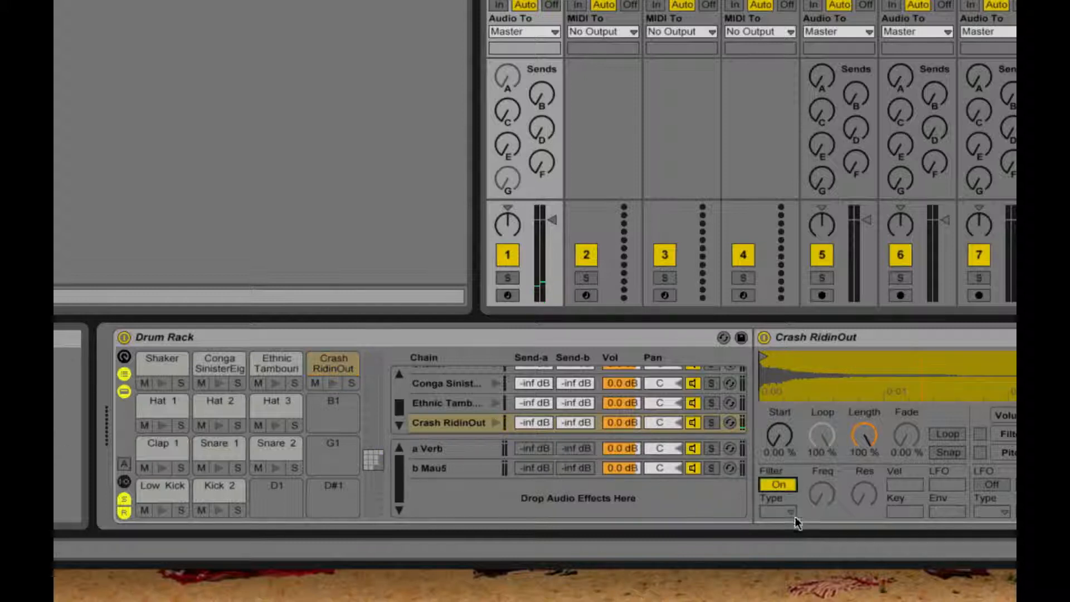
pyautogui.click(792, 511)
pyautogui.click(777, 597)
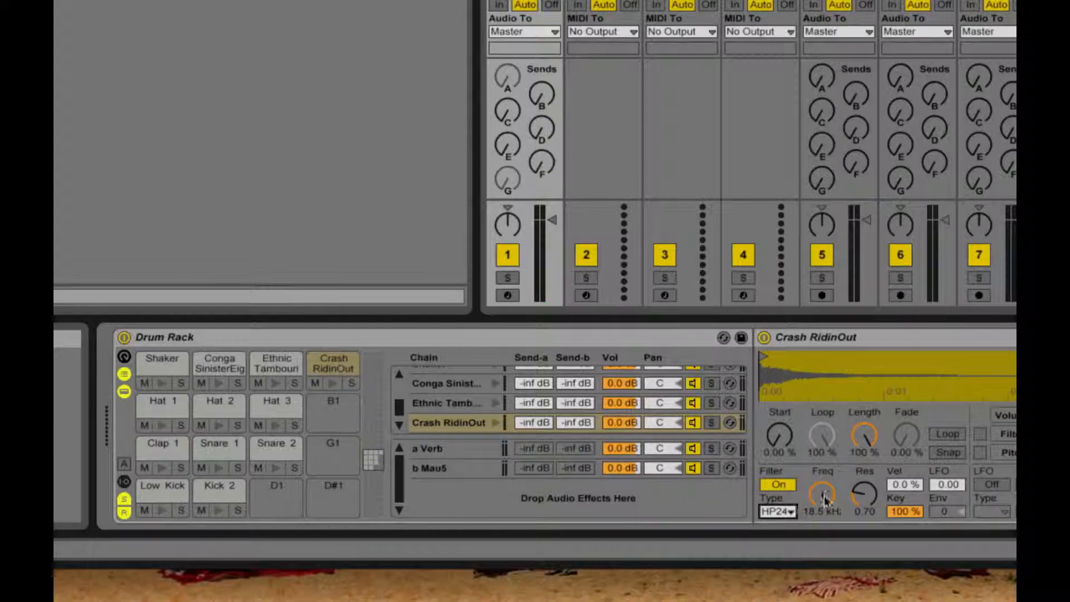
pyautogui.moveTo(825, 498); pyautogui.dragTo(825, 523)
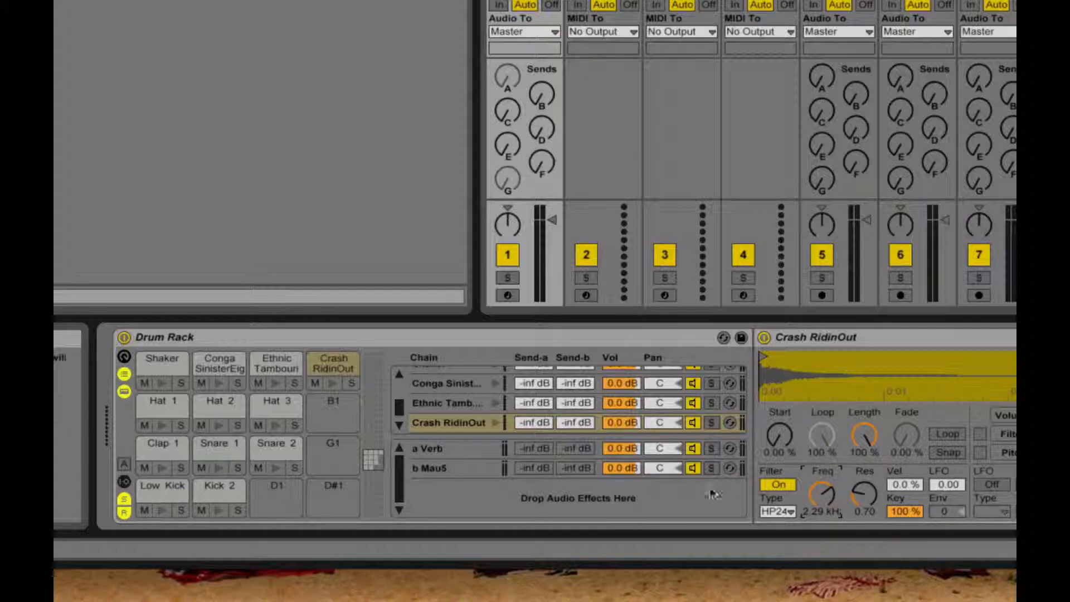
pyautogui.click(333, 384)
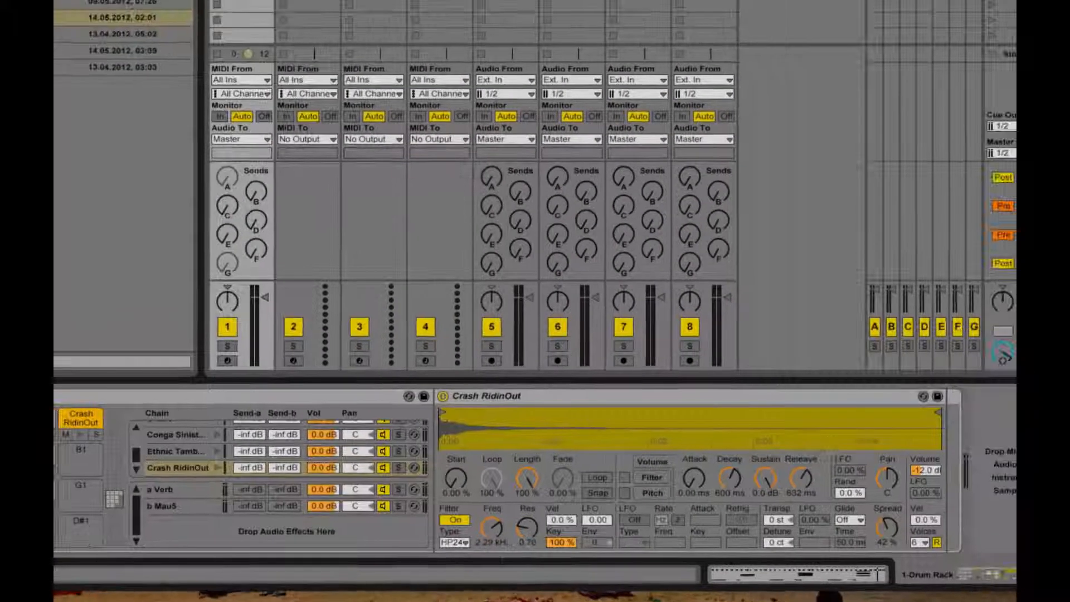
# - Hide the Drum Rack's sends and return chains, and show the drum clip's note editor
pyautogui.click(55, 528)
pyautogui.click(54, 540)
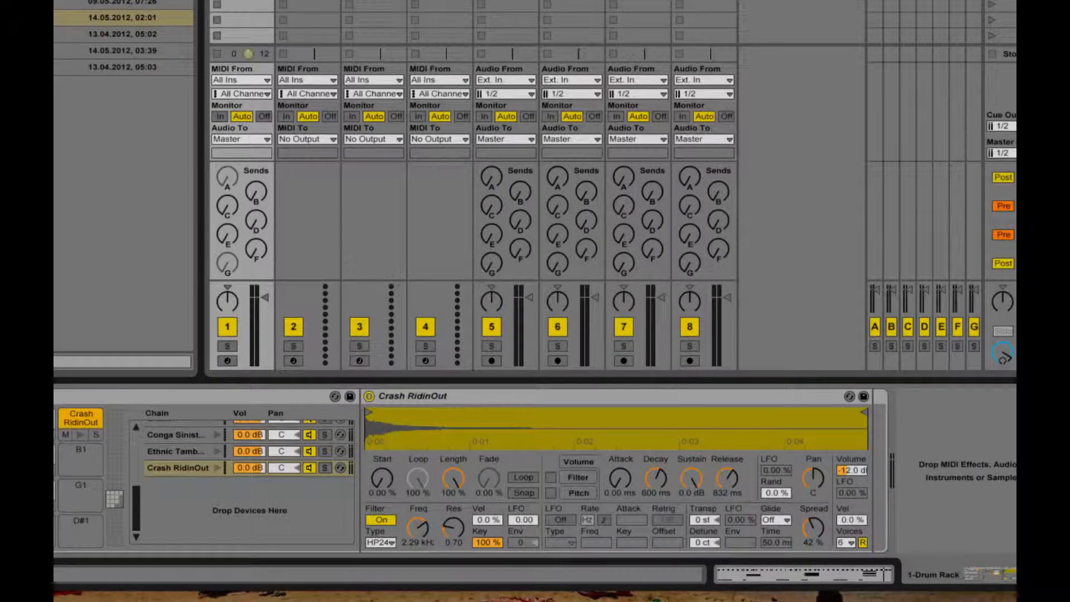
pyautogui.hotkey('shift', 'Tab')
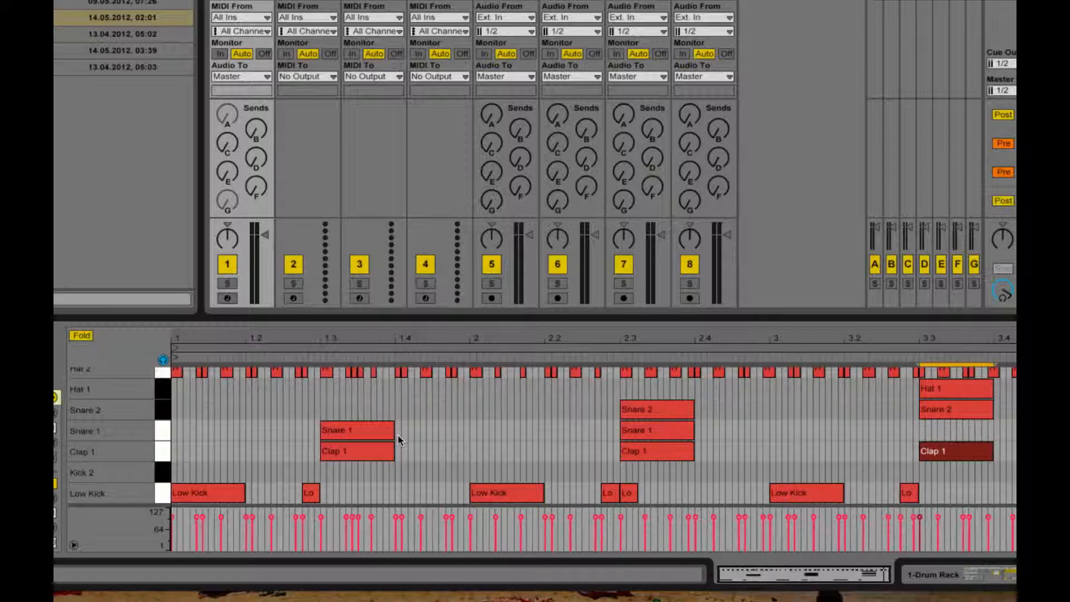
# - Set the drum clip's fixed grid to 1/4, keeping the triplet grid, with the upper percussion rows in view
pyautogui.scroll(5, 399, 440)
pyautogui.rightClick(254, 414)
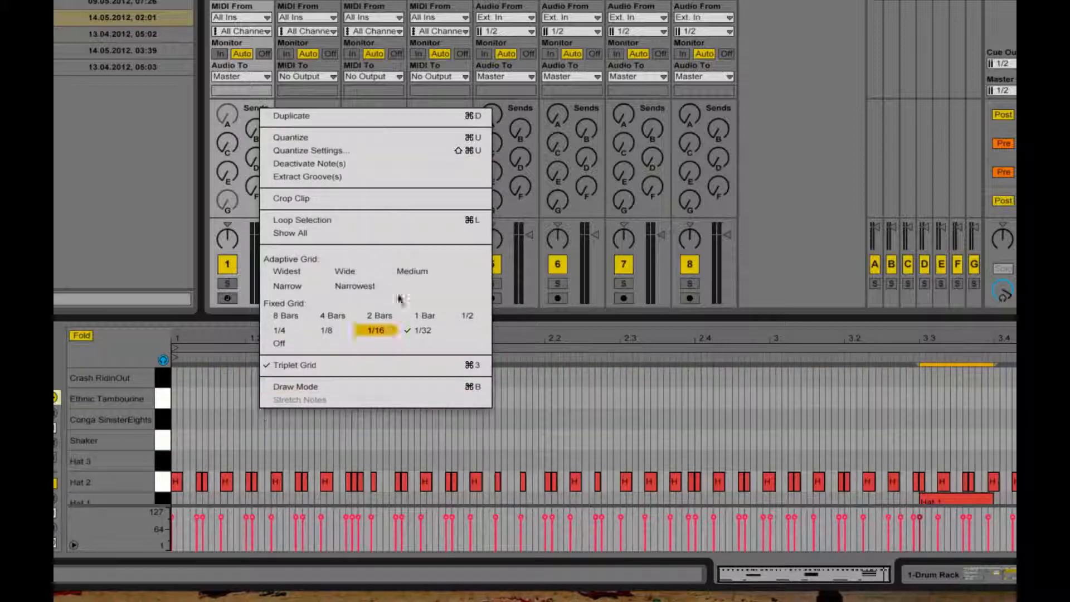
pyautogui.click(286, 331)
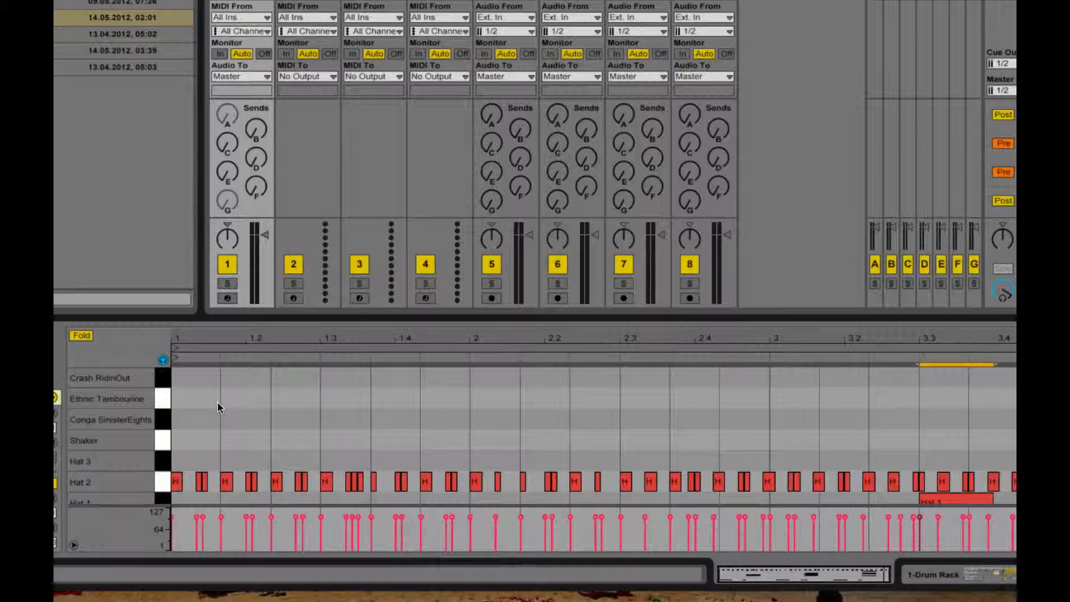
# - Add one-step Conga, Ethnic Tambourine and Crash notes in consecutive grid steps, starting at the clip's second grid step
pyautogui.doubleClick(245, 419)
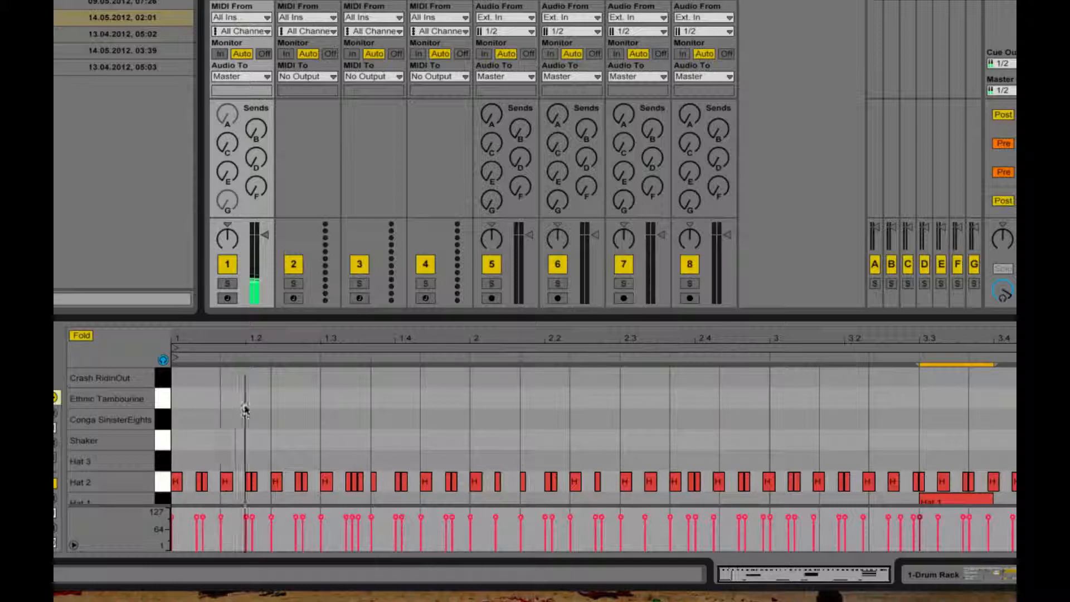
pyautogui.doubleClick(300, 397)
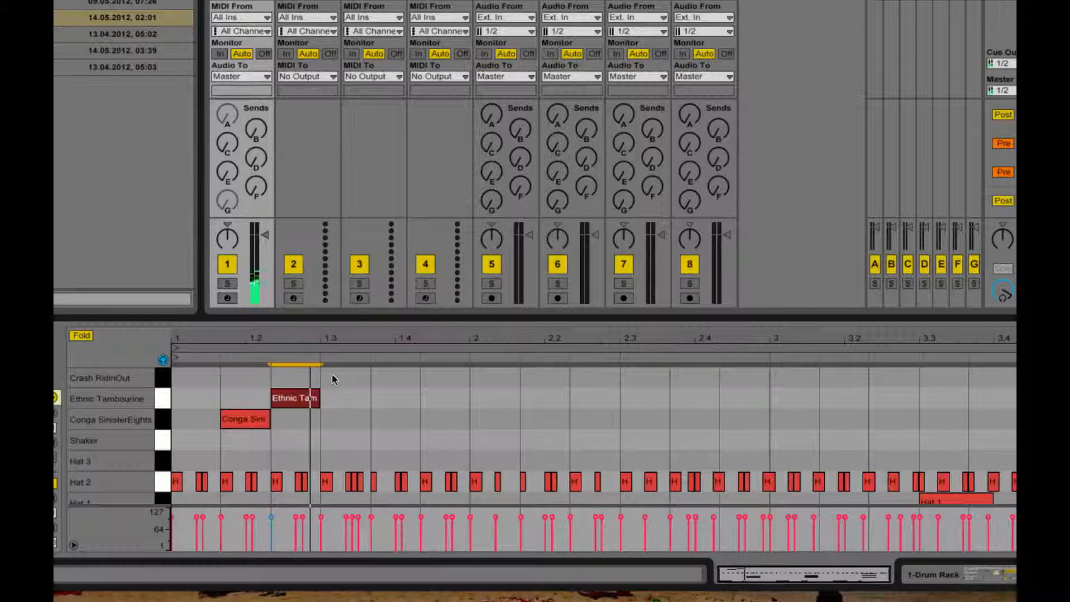
pyautogui.doubleClick(341, 377)
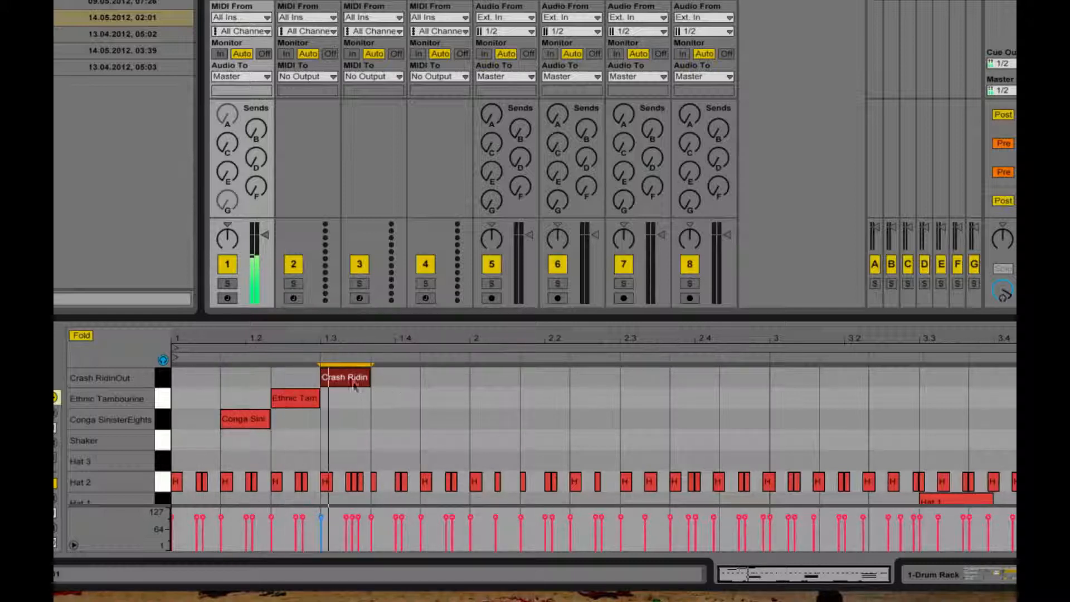
# - Set the grid to 1/8 triplet and shorten the Conga, Ethnic Tambourine and Crash notes to one step each, running consecutively from beat 1.2
pyautogui.rightClick(362, 378)
pyautogui.click(464, 338)
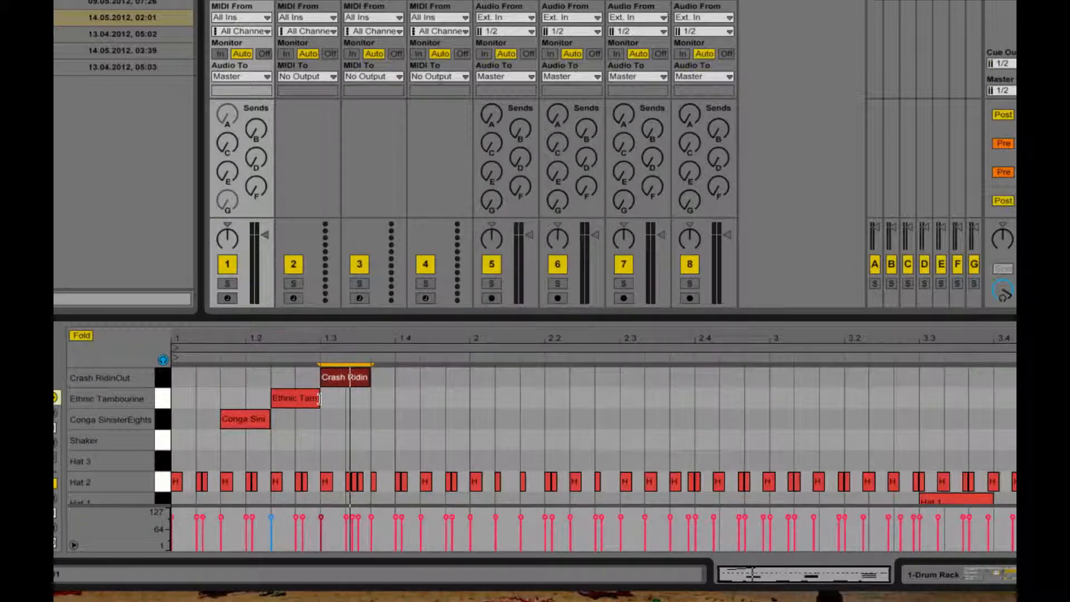
pyautogui.moveTo(319, 398); pyautogui.dragTo(294, 398)
pyautogui.moveTo(362, 378); pyautogui.dragTo(321, 377)
pyautogui.press('space')
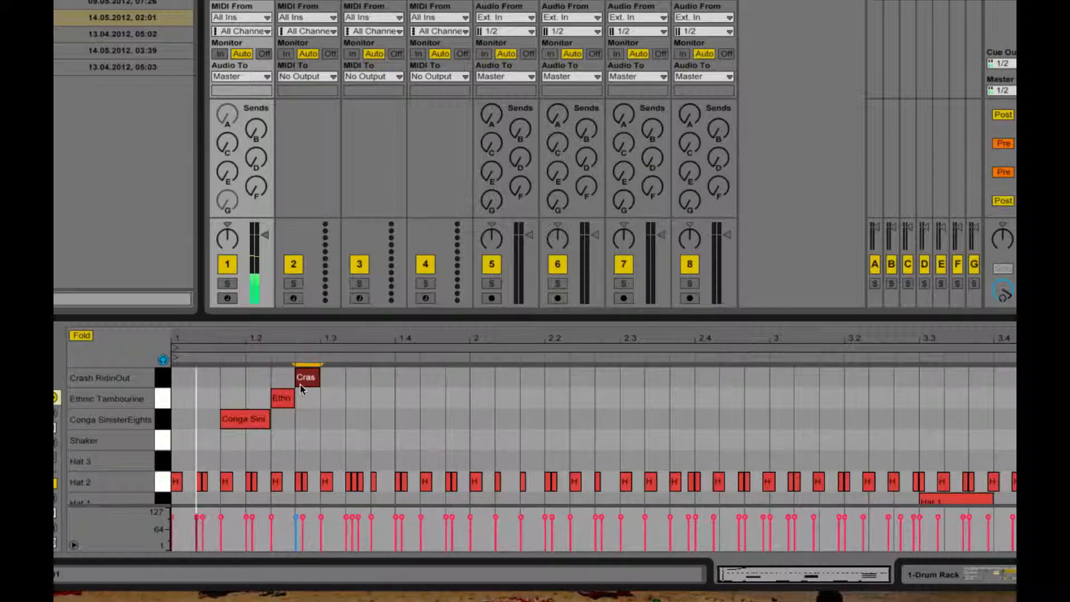
pyautogui.moveTo(268, 415)
pyautogui.mouseDown()
pyautogui.moveTo(245, 415)
pyautogui.moveTo(258, 418)
pyautogui.mouseUp()
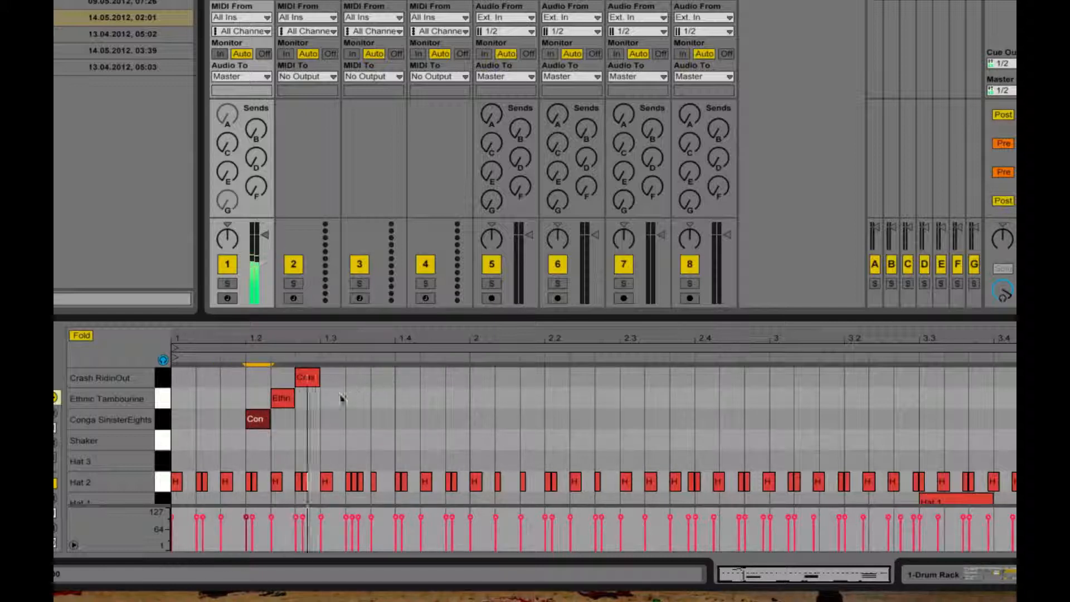
# - Add a one-step Shaker note at beat 1.3, directly after the Crash note
pyautogui.moveTo(335, 377); pyautogui.dragTo(249, 424)
pyautogui.click(410, 419)
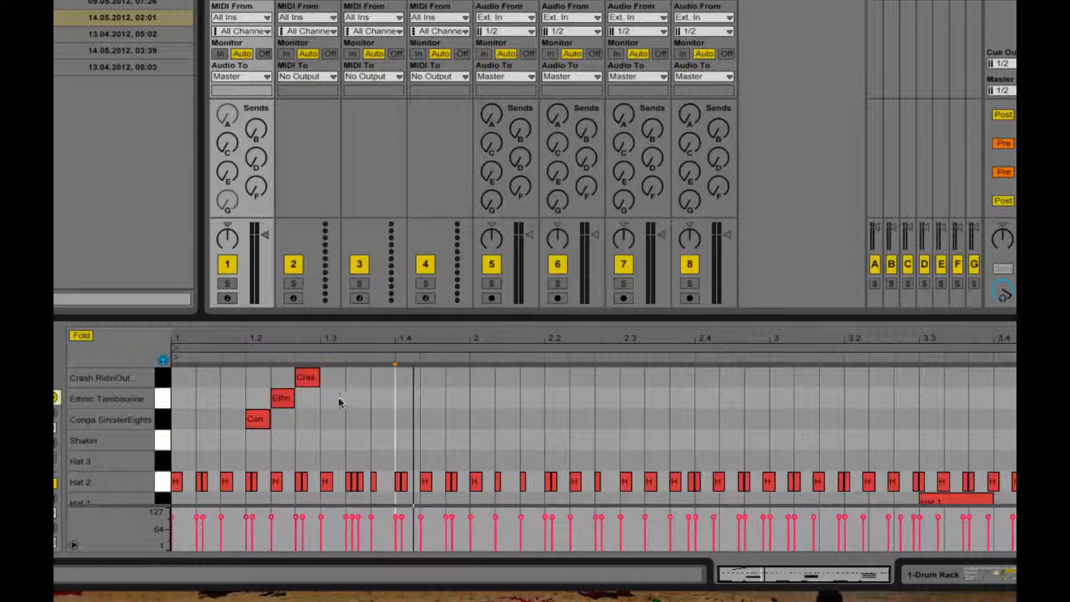
pyautogui.moveTo(325, 400); pyautogui.dragTo(330, 442)
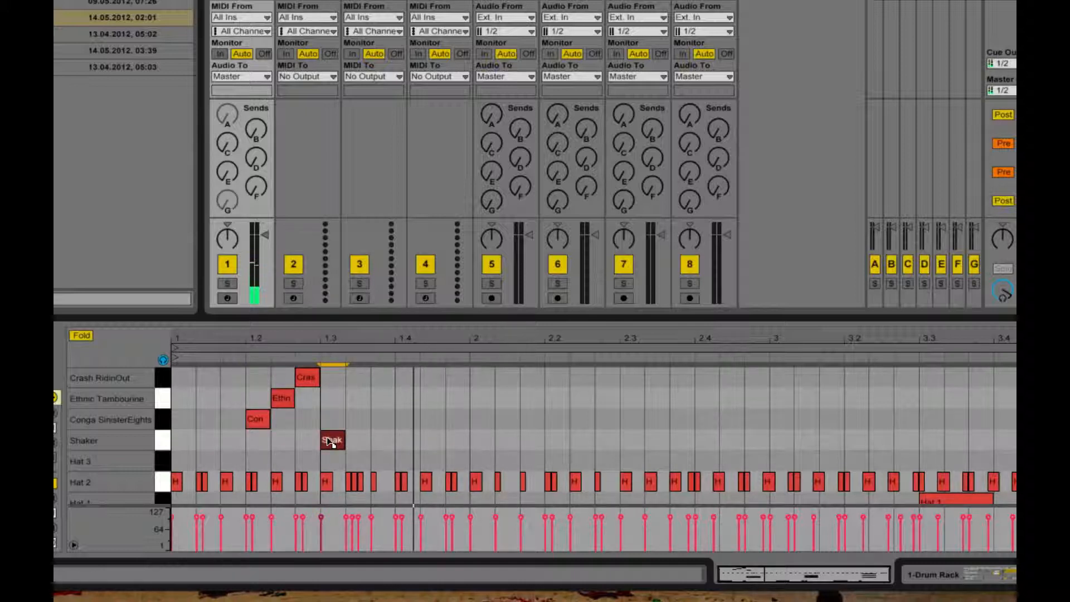
# - Try repeating the Conga, Ethnic Tambourine, Crash and Shaker phrase back to back across the clip, and listen to it
pyautogui.moveTo(361, 375); pyautogui.dragTo(286, 444)
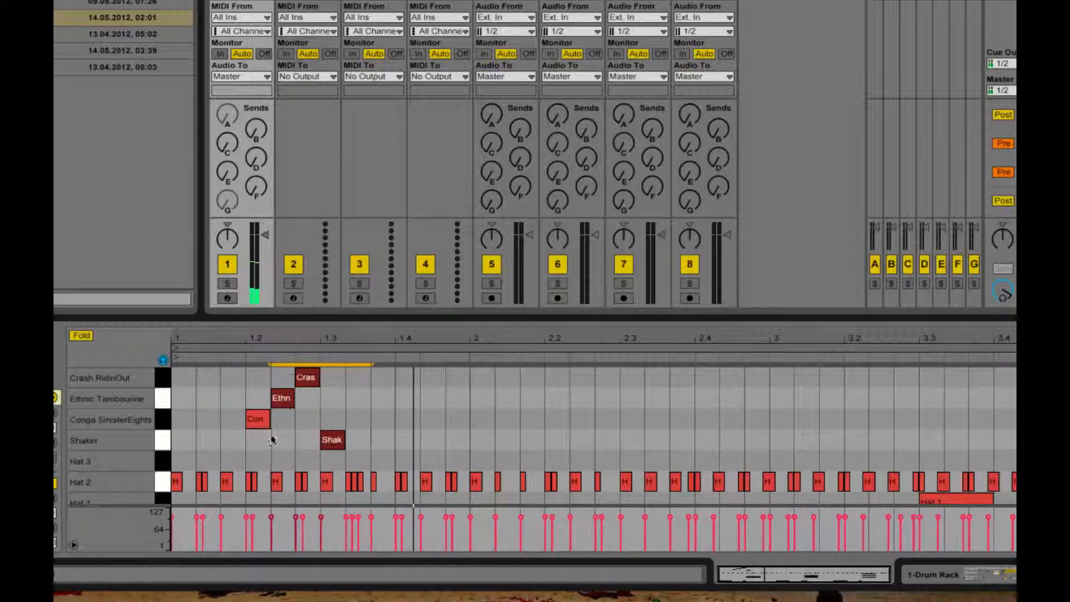
pyautogui.moveTo(347, 381); pyautogui.dragTo(1005, 413)
pyautogui.keyDown('shift'); pyautogui.click(262, 422); pyautogui.keyUp('shift')
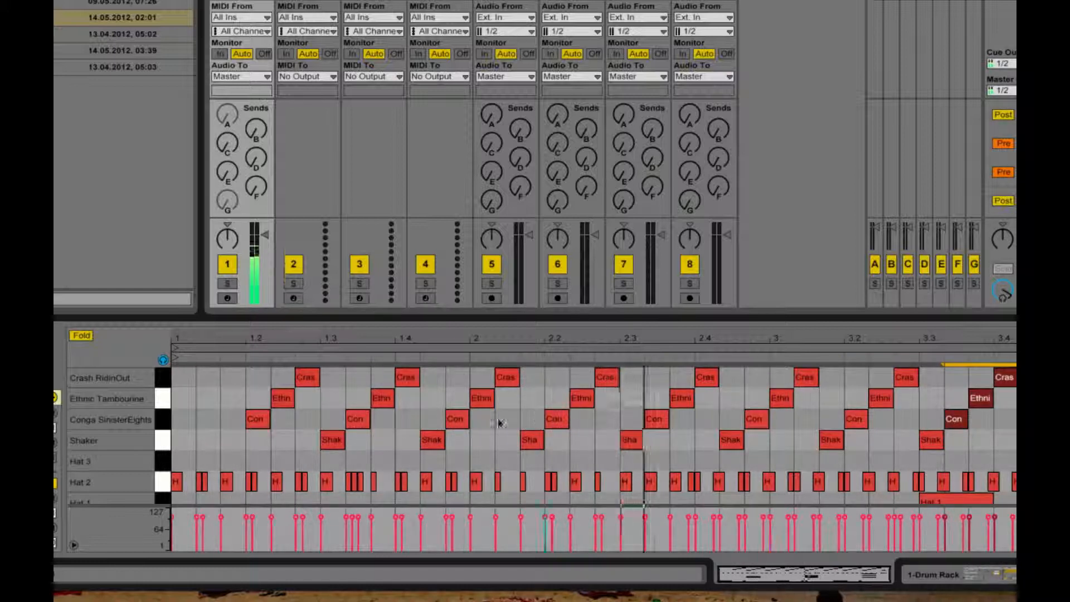
pyautogui.scroll(-1, 473, 428)
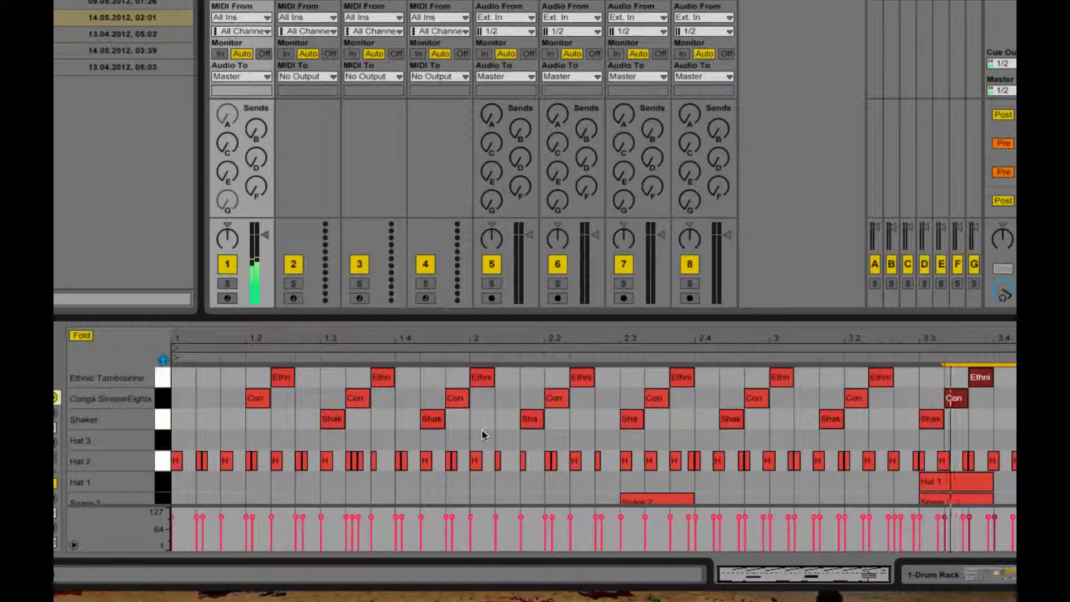
pyautogui.scroll(1, 429, 427)
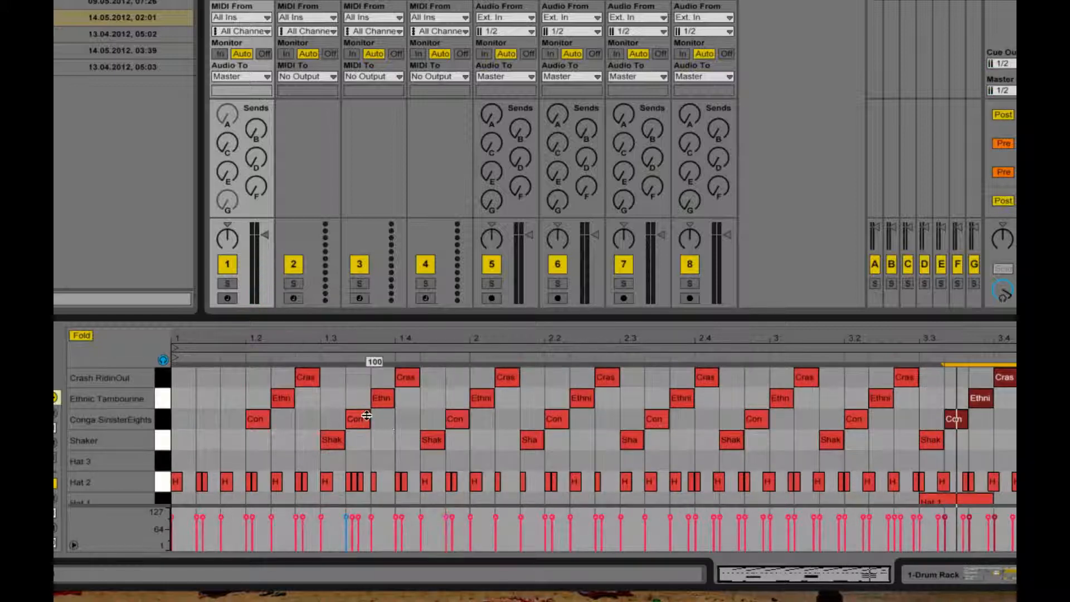
# - Copy the four-note percussion phrase so that it repeats only from beats 2.2 and 3.2
pyautogui.moveTo(965, 417); pyautogui.dragTo(541, 417)
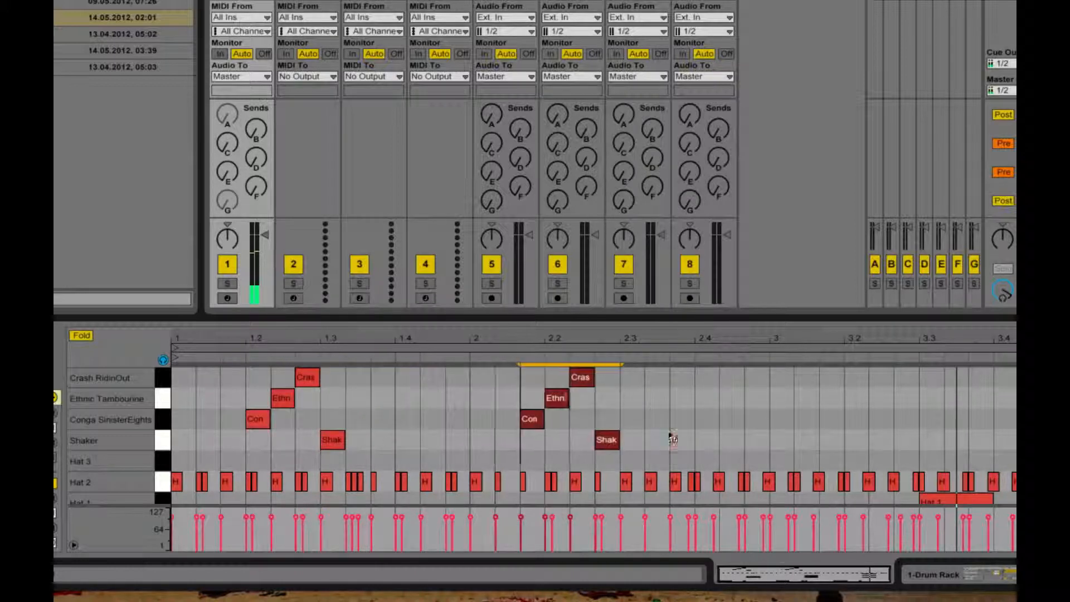
pyautogui.moveTo(606, 440); pyautogui.dragTo(928, 430)
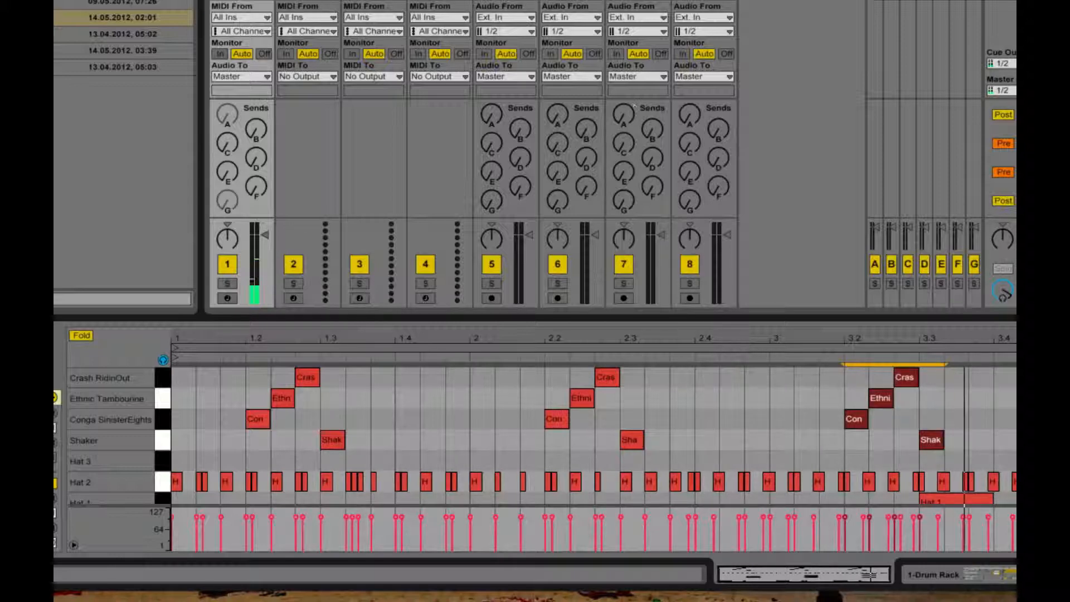
# - Copy all of the Low Kick notes to the Kick 2 row at the same positions, and play the clip
pyautogui.scroll(-5, 371, 391)
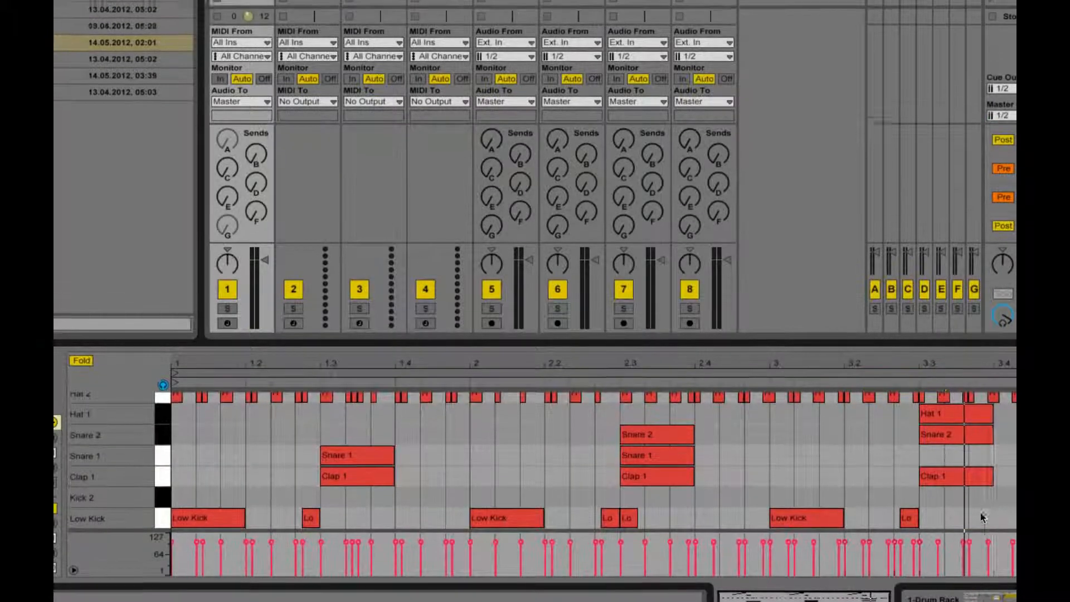
pyautogui.moveTo(995, 501); pyautogui.dragTo(223, 494)
pyautogui.moveTo(248, 31); pyautogui.dragTo(246, 41)
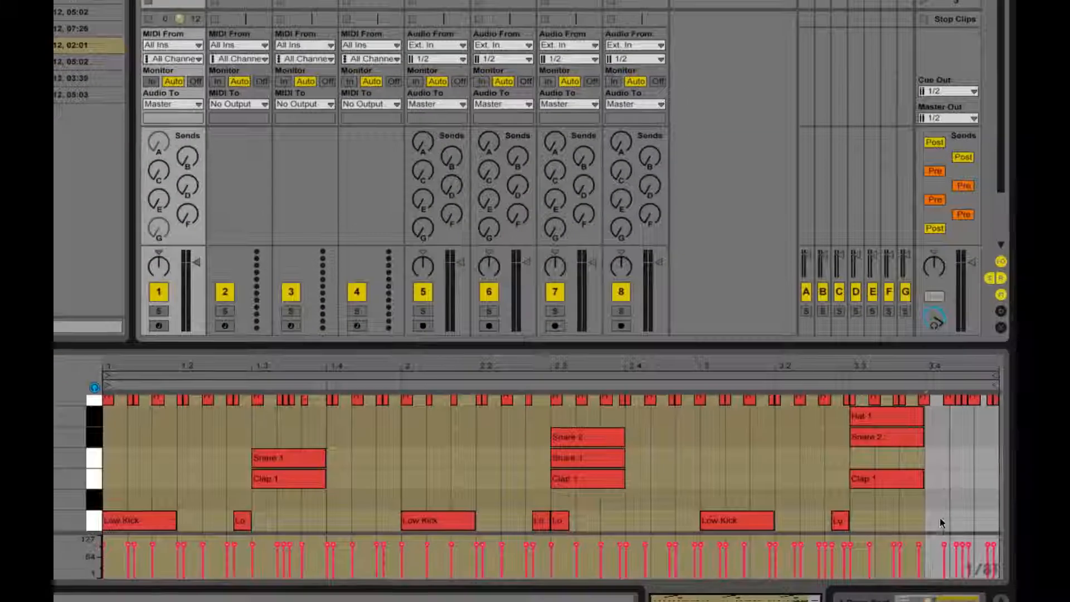
pyautogui.moveTo(942, 578); pyautogui.dragTo(130, 571)
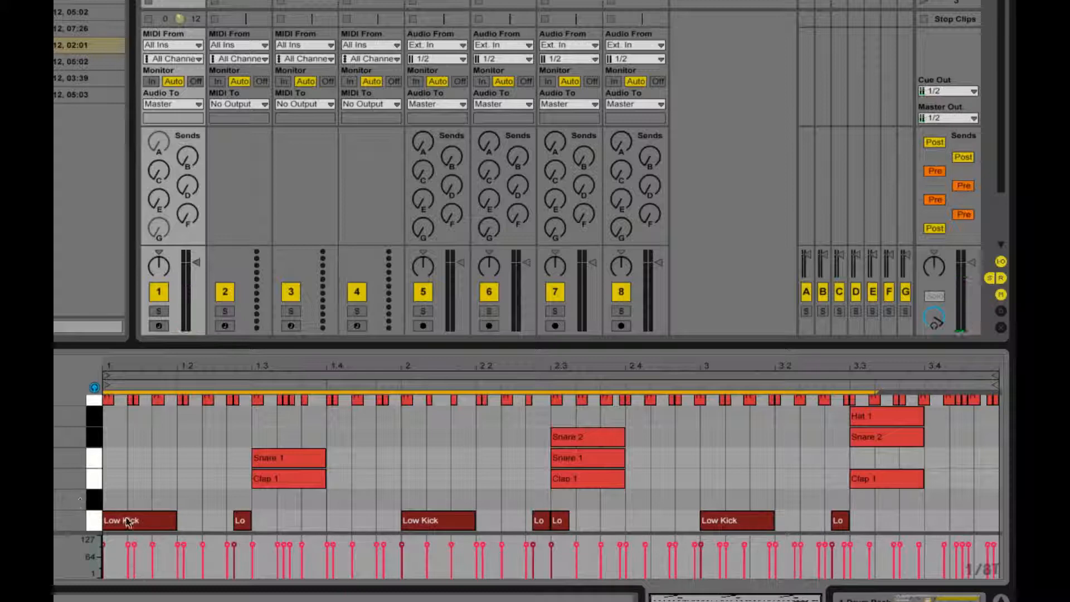
pyautogui.moveTo(142, 520); pyautogui.dragTo(142, 499)
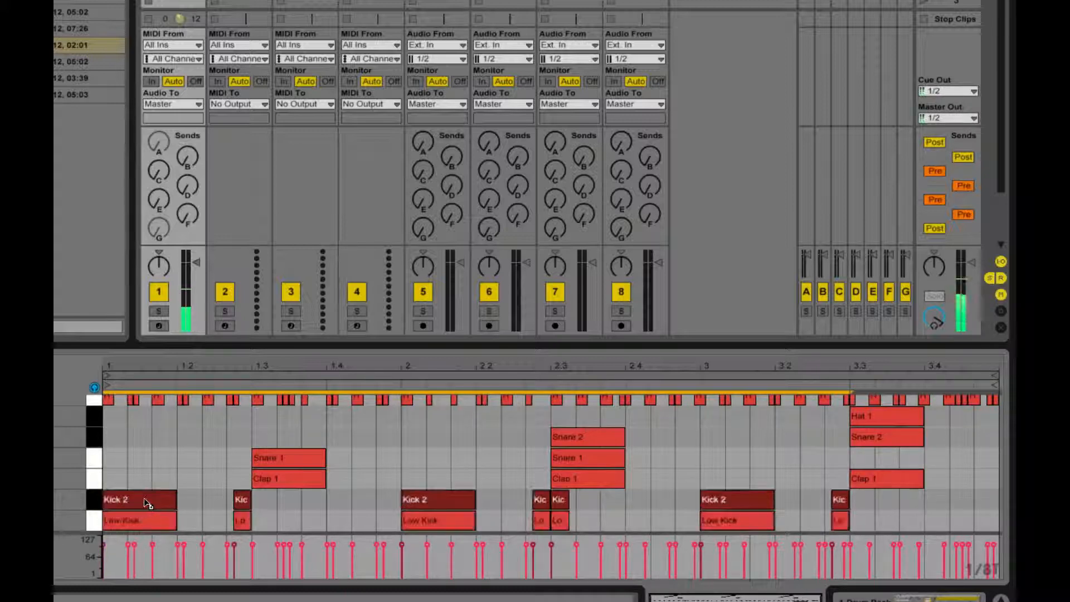
pyautogui.press('space')
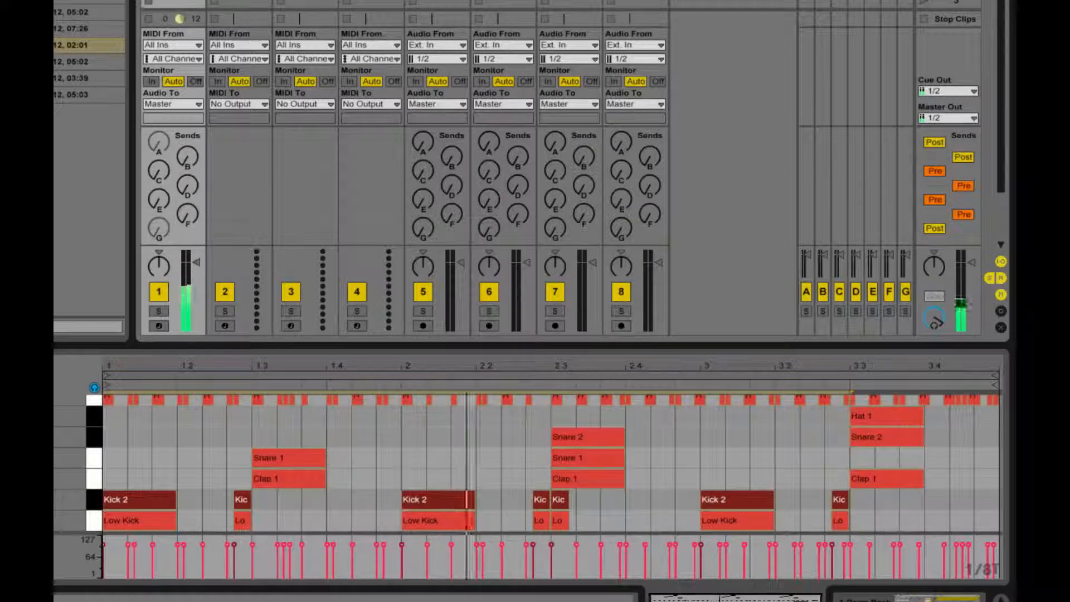
# - Switch to the Drum Rack, show its chain sends, and hide the selected chain's devices while keeping the chain list
pyautogui.hotkey('shift', 'Tab')
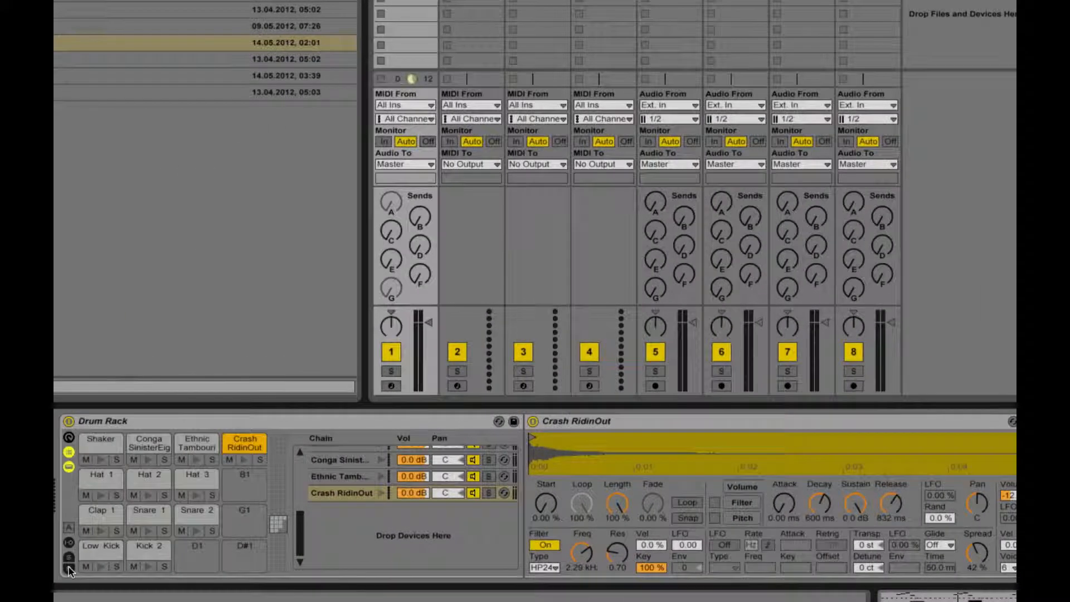
pyautogui.click(69, 558)
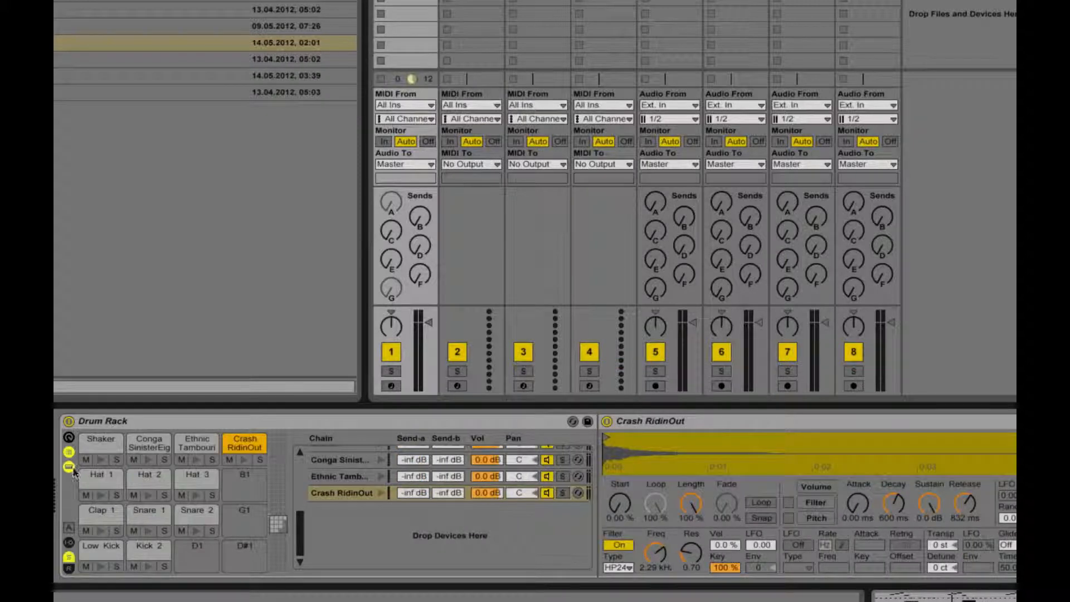
pyautogui.click(69, 451)
pyautogui.click(69, 452)
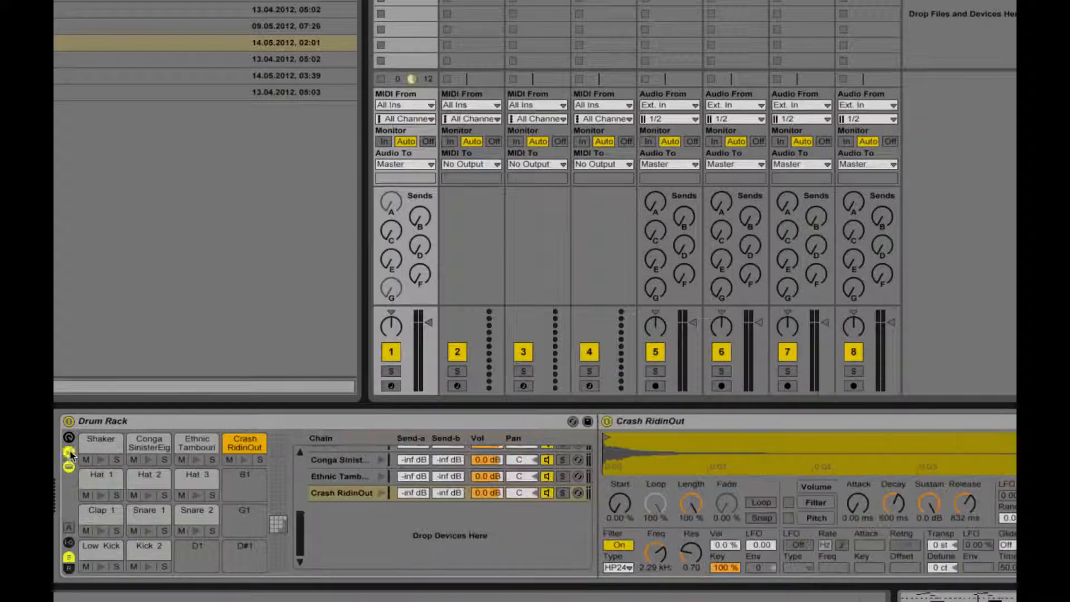
pyautogui.click(69, 466)
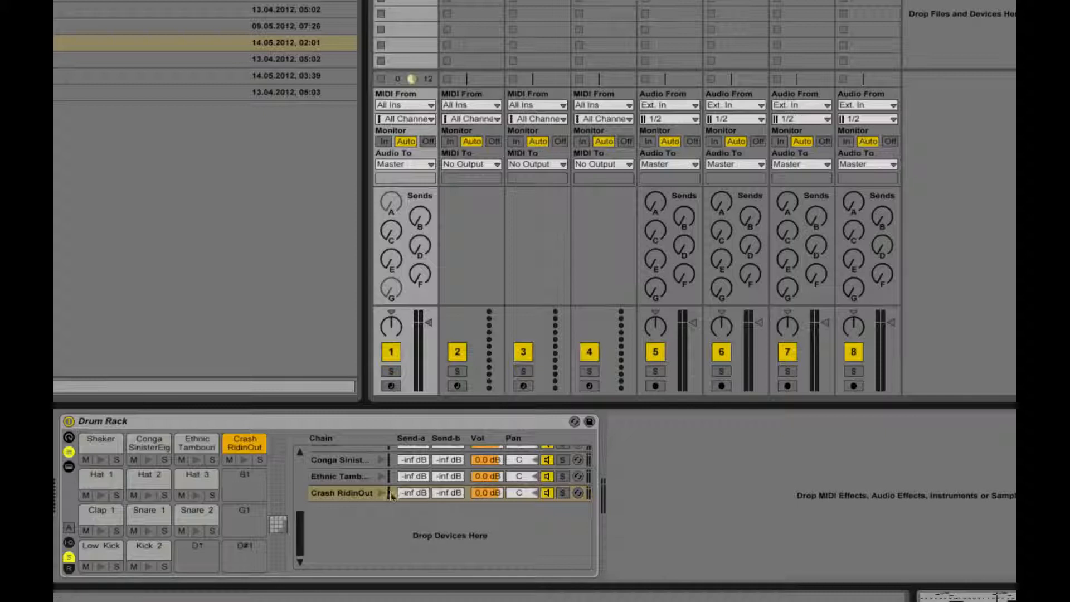
# - Set Send-a to about -25 dB on Low Kick and Kick 2, -22.2 dB on Snare 1, -18.7 dB on Snare 2 and -10.3 dB on Hat 1
pyautogui.click(361, 494)
pyautogui.scroll(4, 351, 493)
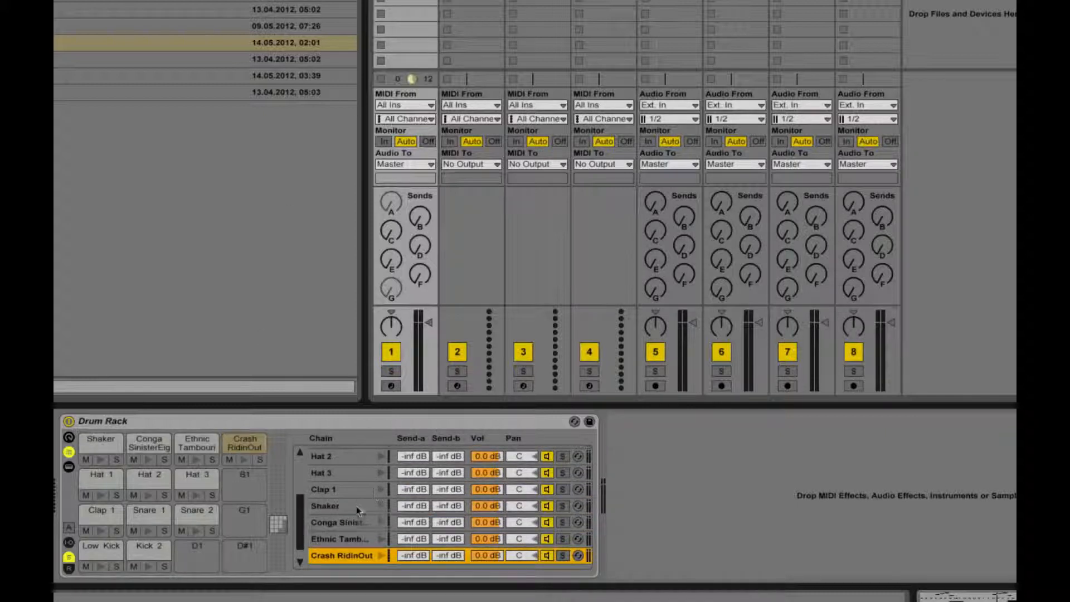
pyautogui.scroll(3, 358, 510)
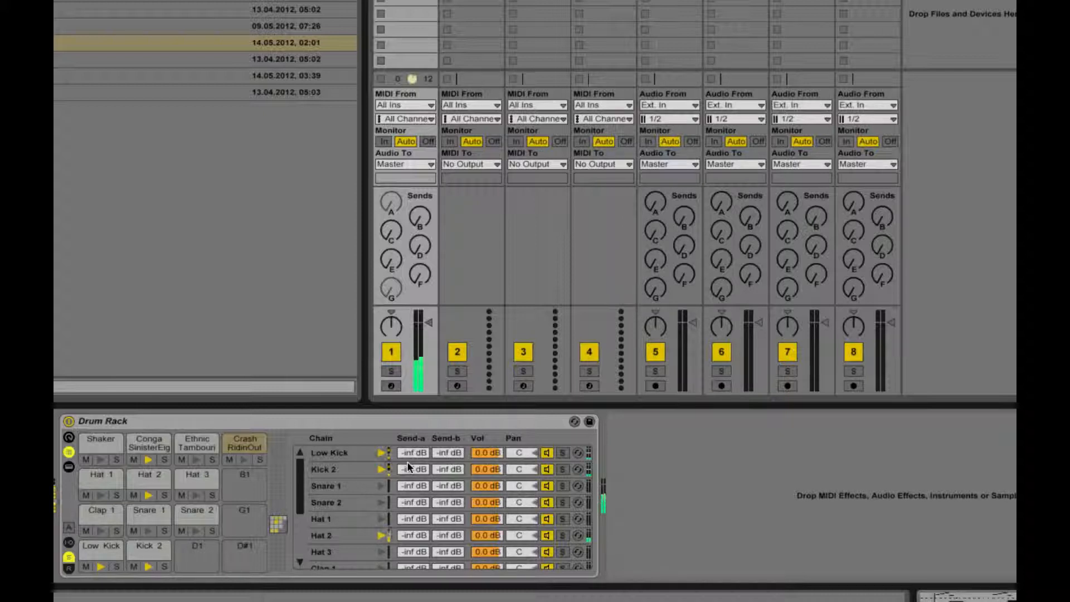
pyautogui.moveTo(413, 453); pyautogui.dragTo(412, 517)
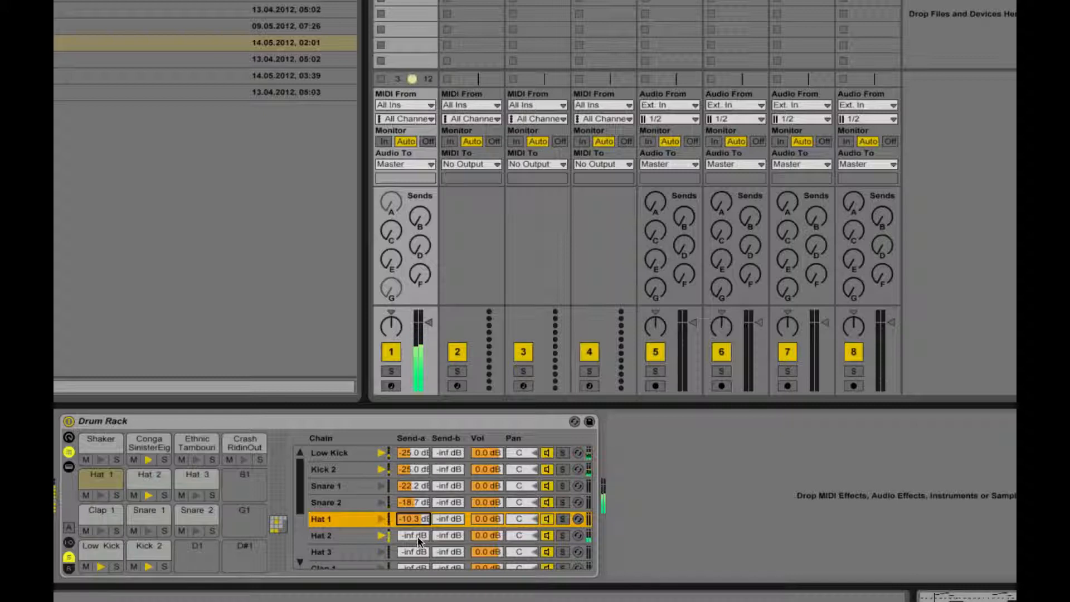
# - Set Send-a to about -17.5 dB on Hat 2 and -19.4 dB on Hat 3, and Send-b to about -21.6 dB on the Conga
pyautogui.moveTo(413, 536); pyautogui.dragTo(414, 534)
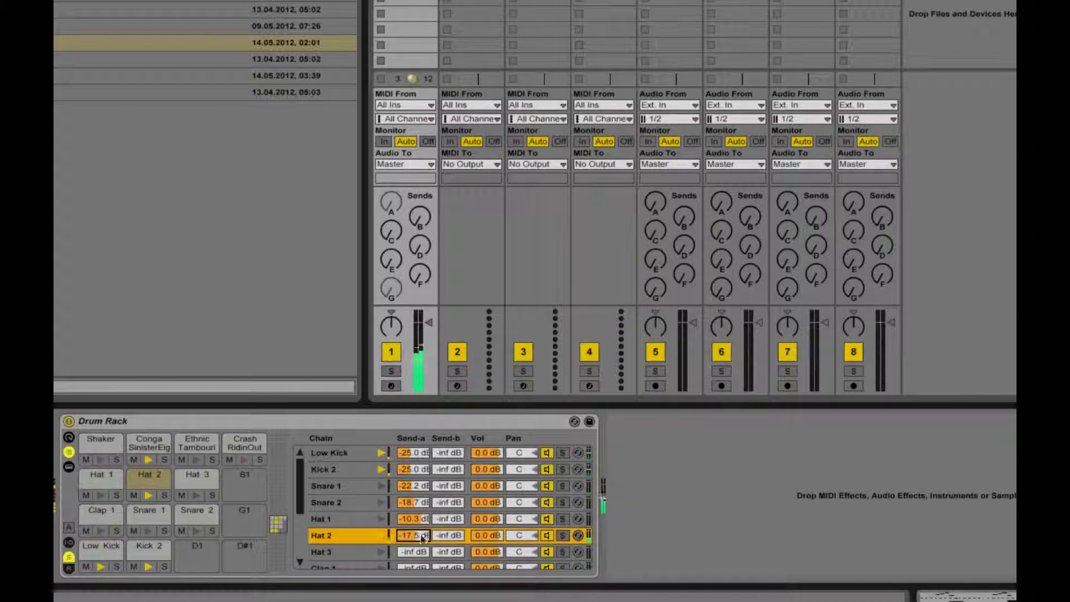
pyautogui.scroll(-1, 430, 527)
pyautogui.moveTo(422, 537); pyautogui.dragTo(420, 532)
pyautogui.scroll(-2, 421, 539)
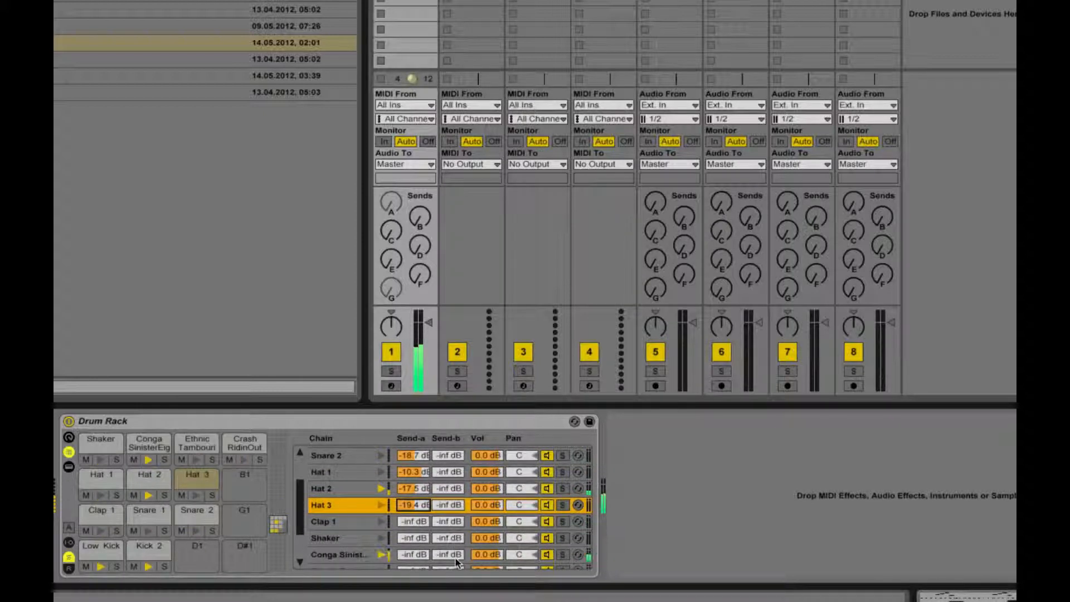
pyautogui.moveTo(448, 554); pyautogui.dragTo(449, 535)
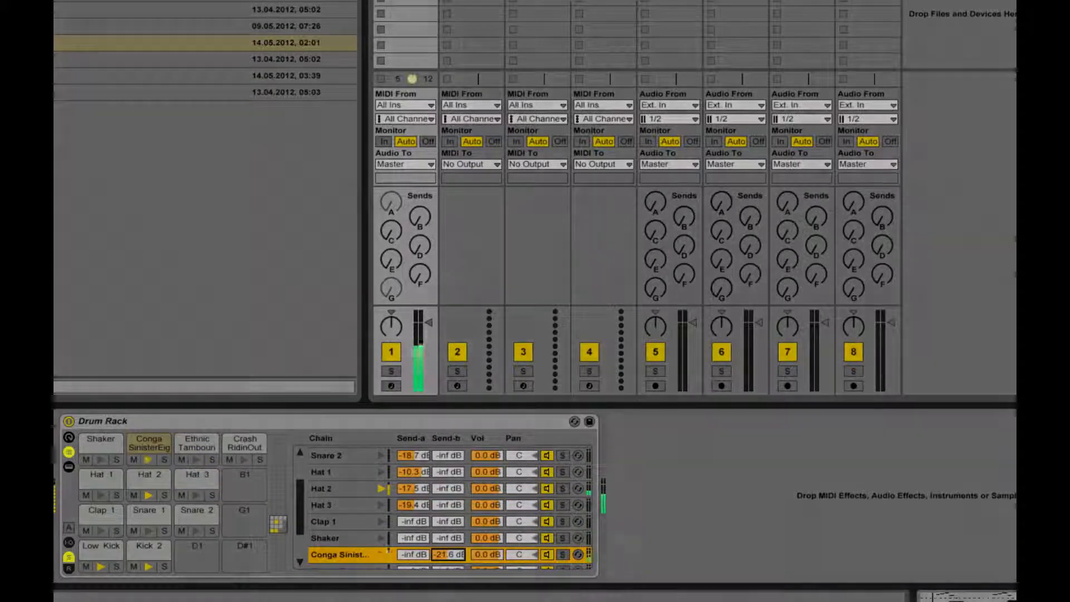